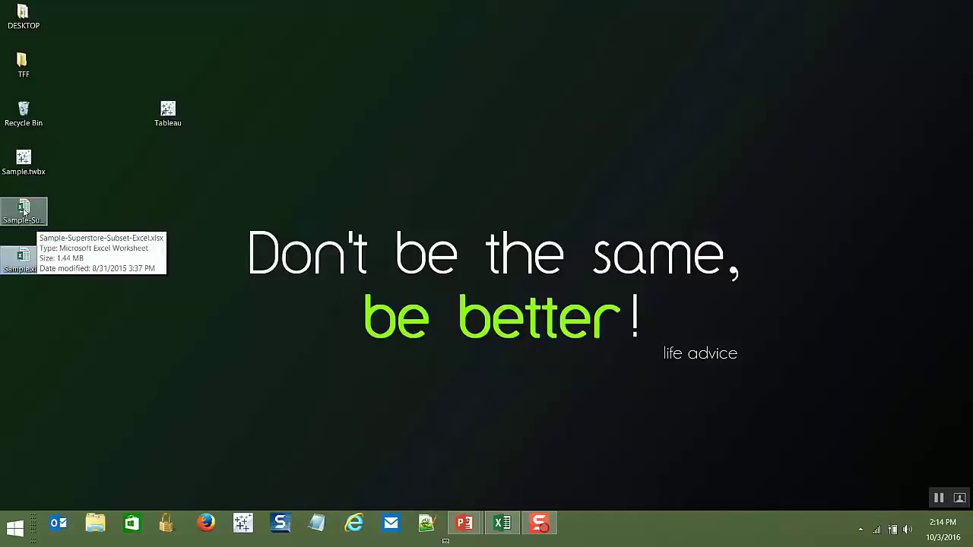
Step: Connect Sample-Superstore-Subset-Excel.xlsx to Tableau, add the Orders sheet to the data source, and open Sheet 1
drag(23, 212, 165, 112)
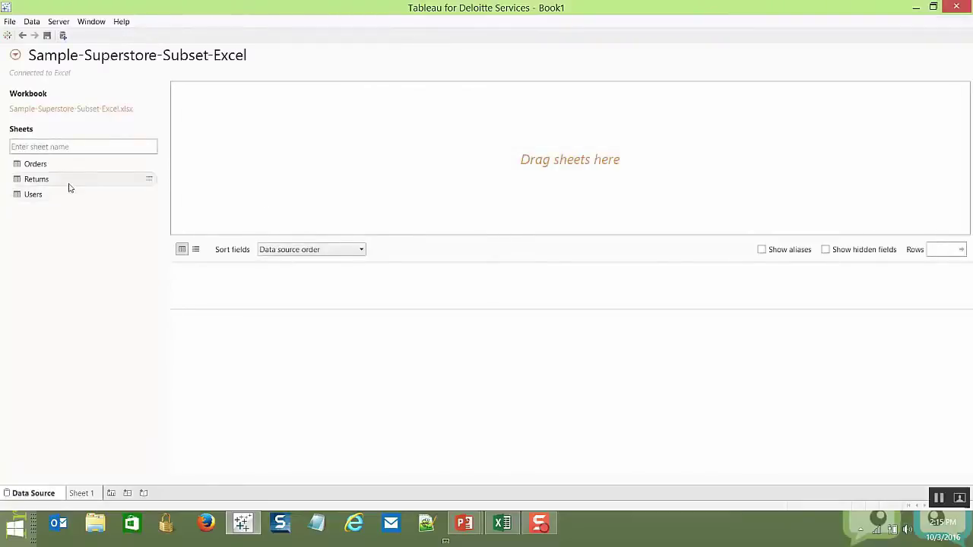
drag(58, 167, 314, 138)
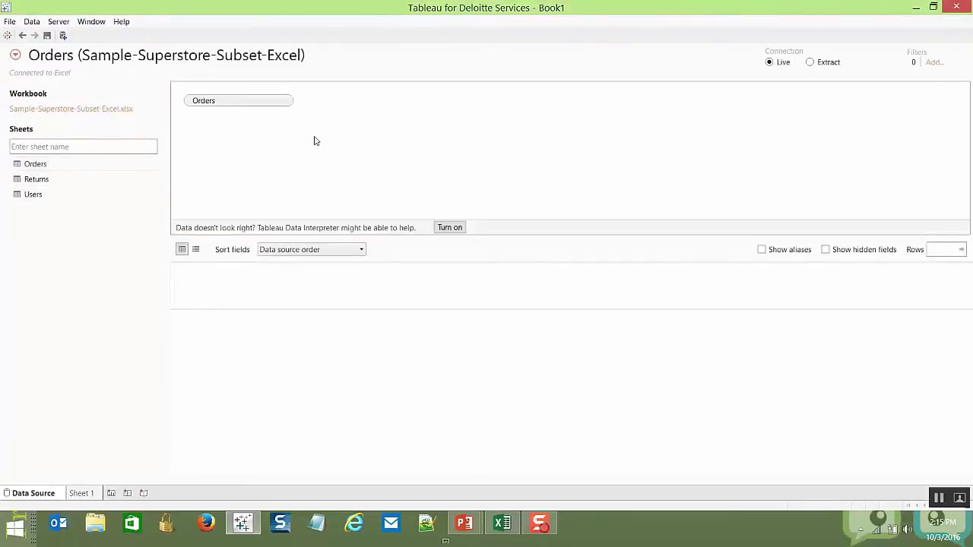
click(82, 494)
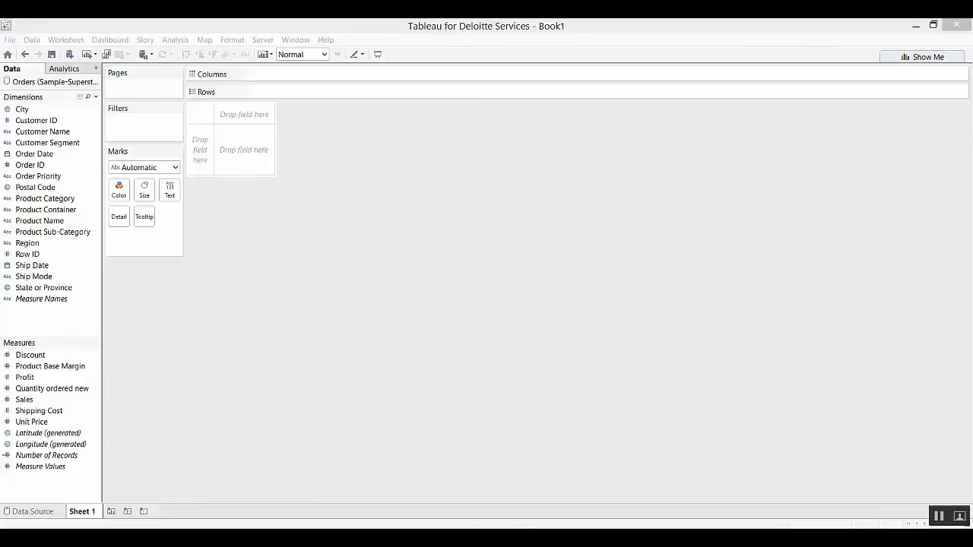
Step: Copy the Items and Amount table in A1:B7 of Sample.xlsx from Excel and paste it into Tableau's Sheet 1 as data
click(469, 538)
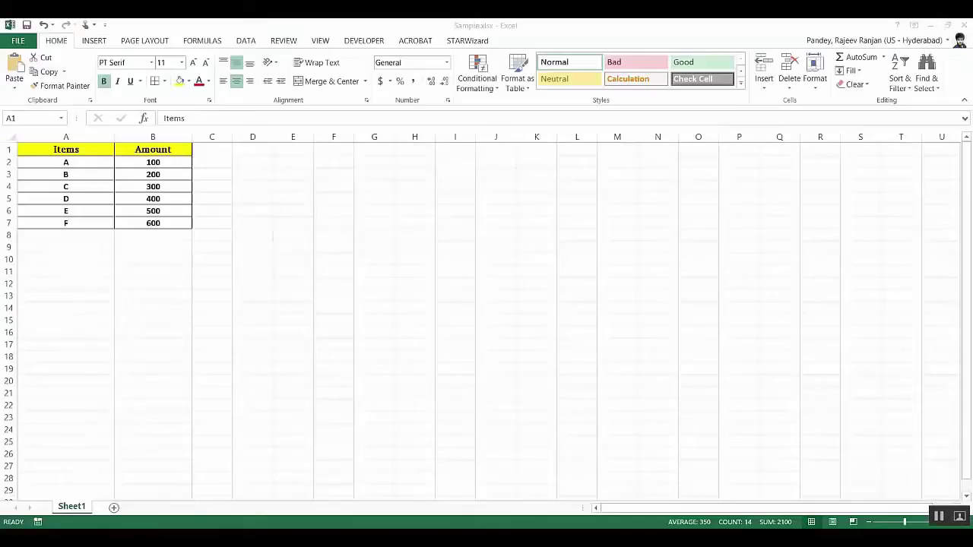
click(335, 212)
drag(80, 150, 184, 213)
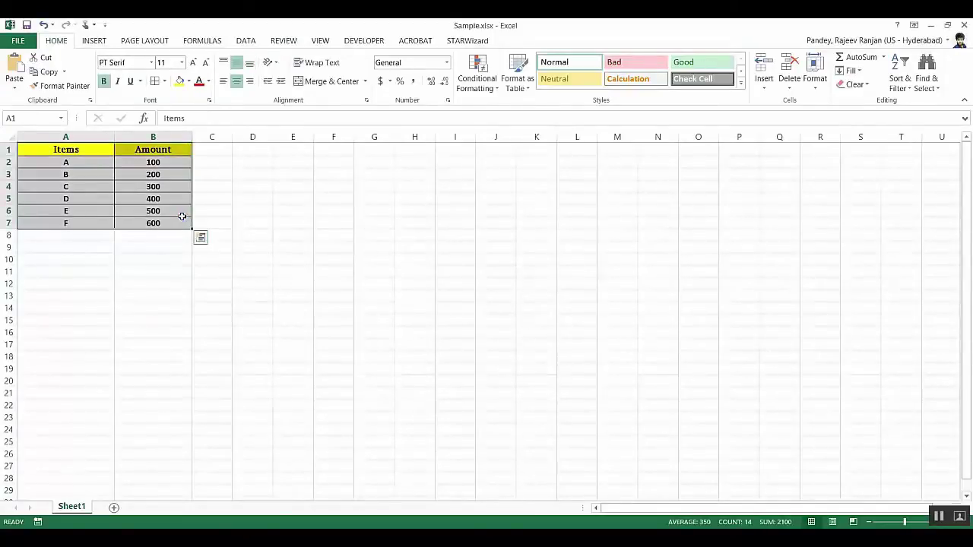
key(ctrl+c)
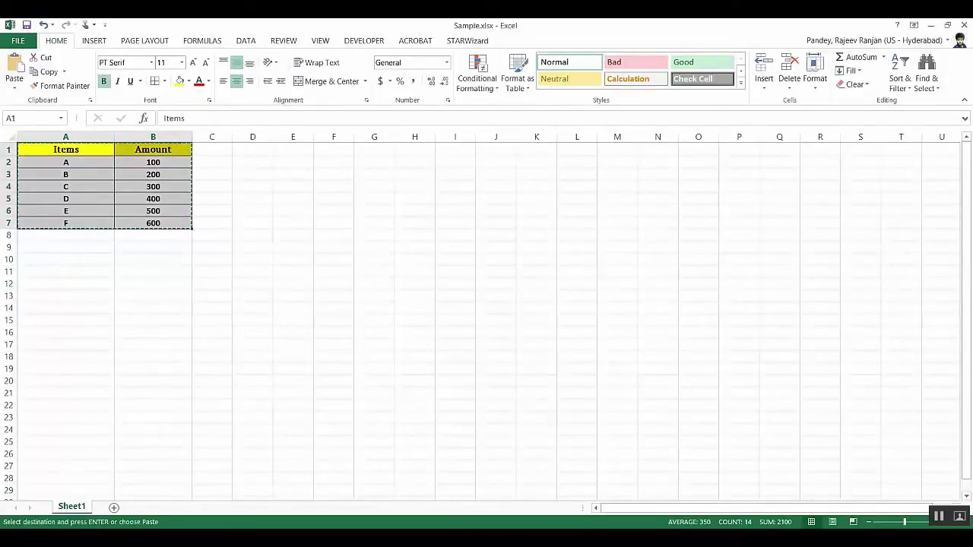
key(alt+Tab)
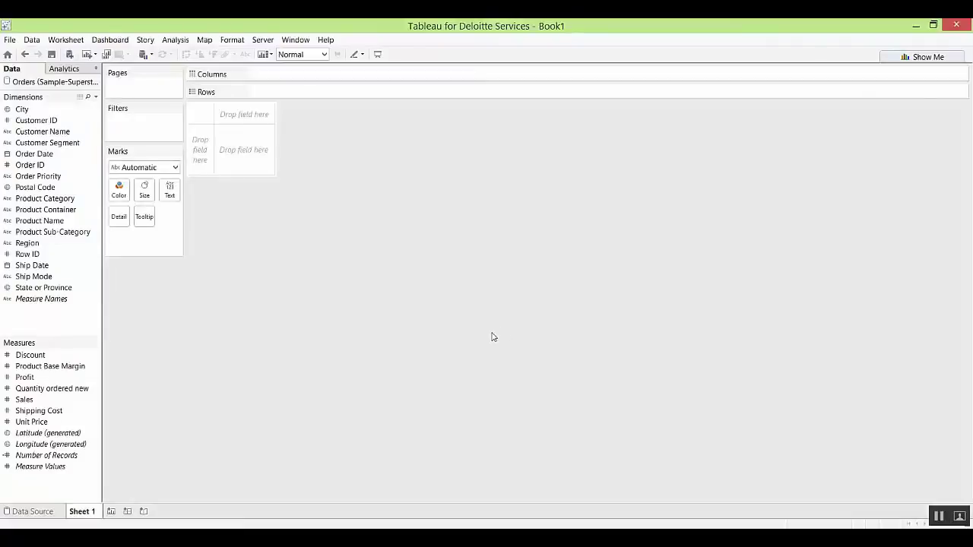
key(ctrl+v)
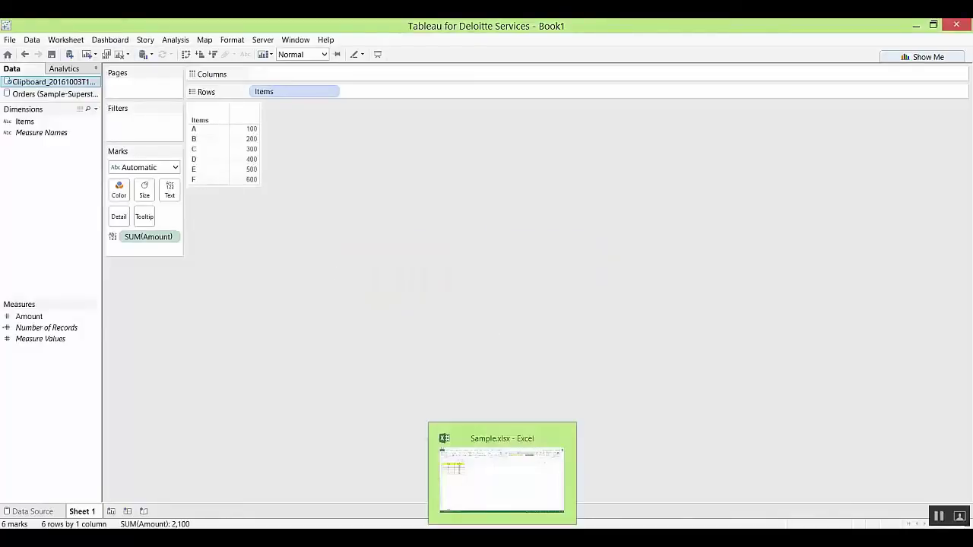
Step: Clear the pasted Items table from Sheet 1 and switch to the Orders data source
click(515, 506)
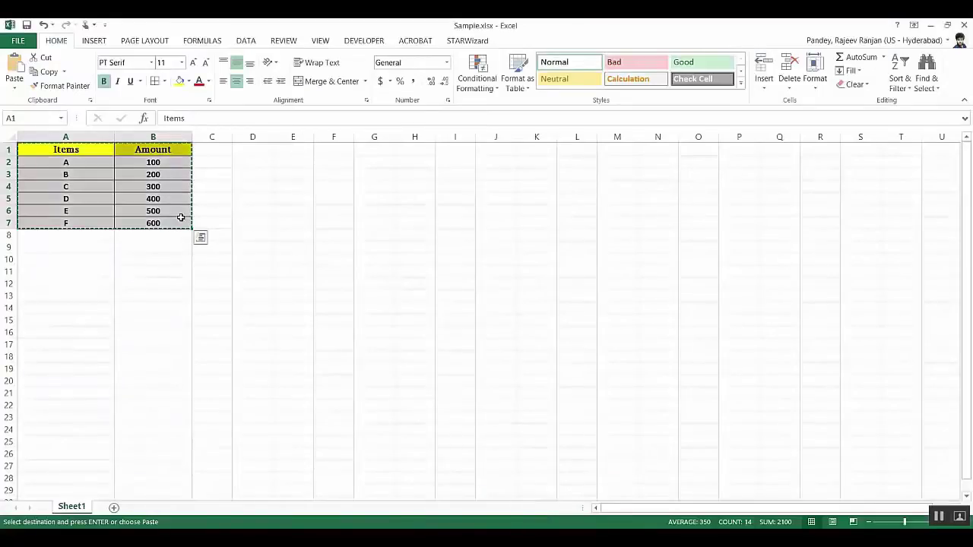
click(930, 29)
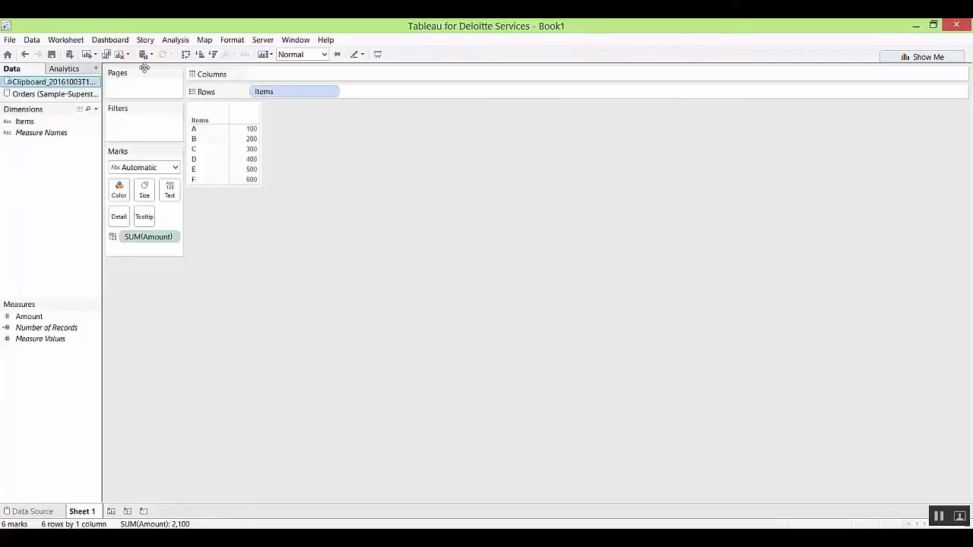
click(117, 55)
click(53, 94)
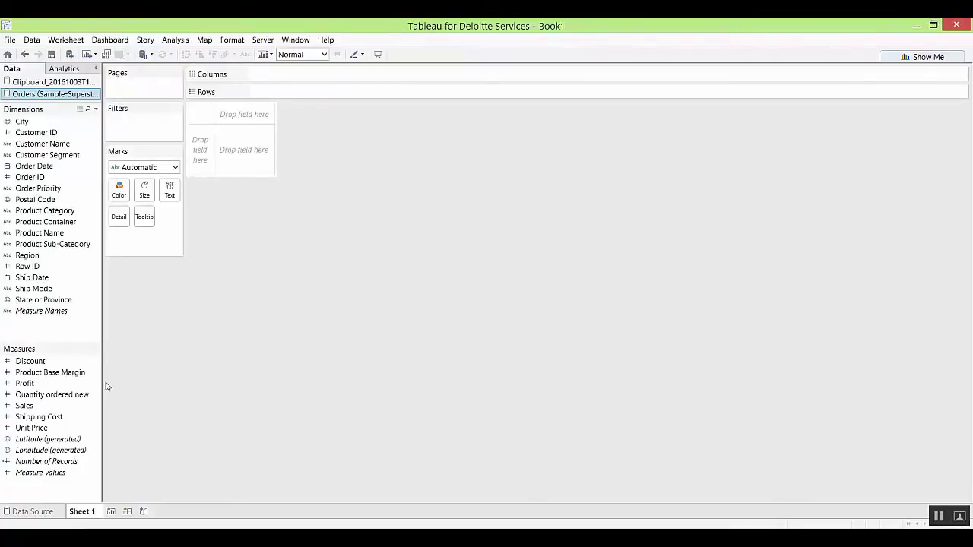
Step: Build a bar chart with Product Category on Columns and Sales on Rows
click(53, 211)
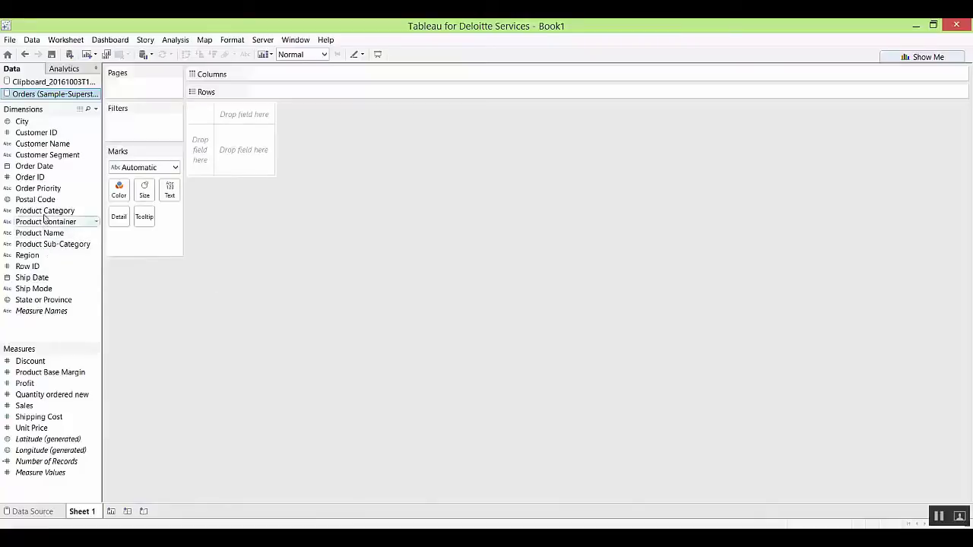
drag(87, 211, 287, 73)
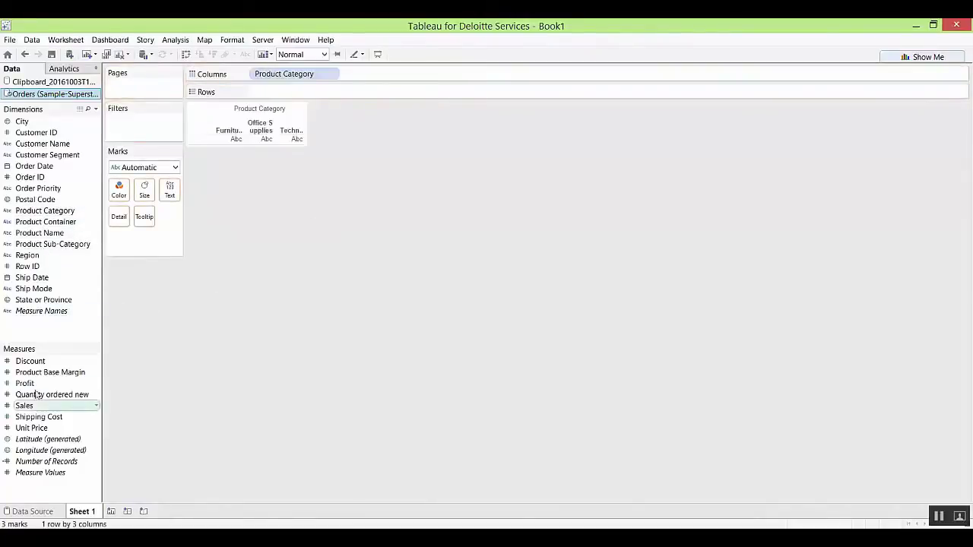
drag(33, 408, 285, 92)
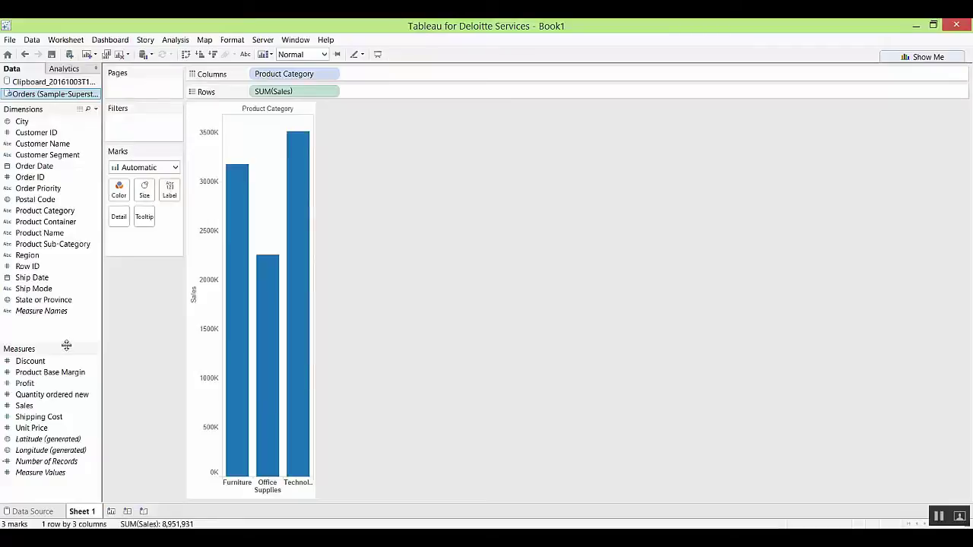
Step: Color the sales bars by Region through the Color mark, and remove Region from the Marks card
drag(39, 256, 120, 193)
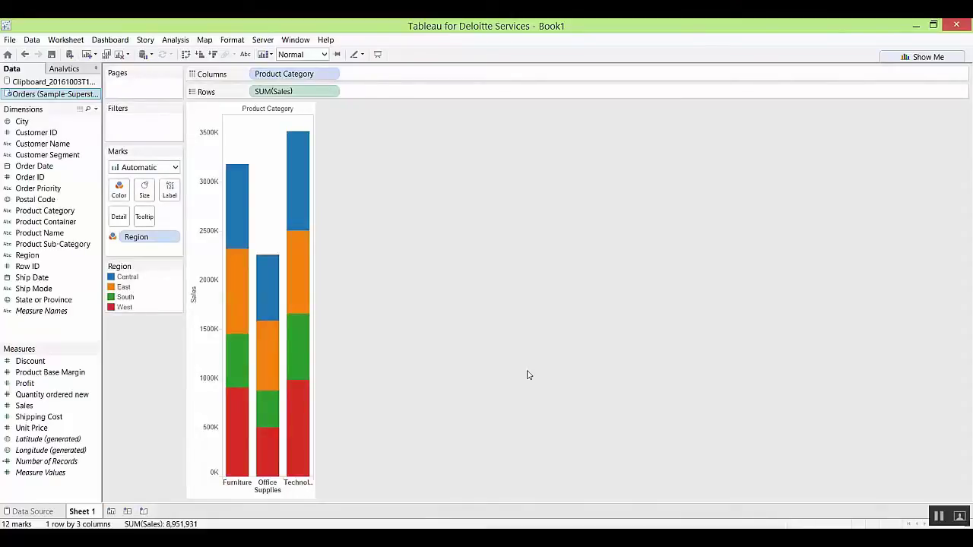
click(159, 237)
drag(155, 347, 114, 345)
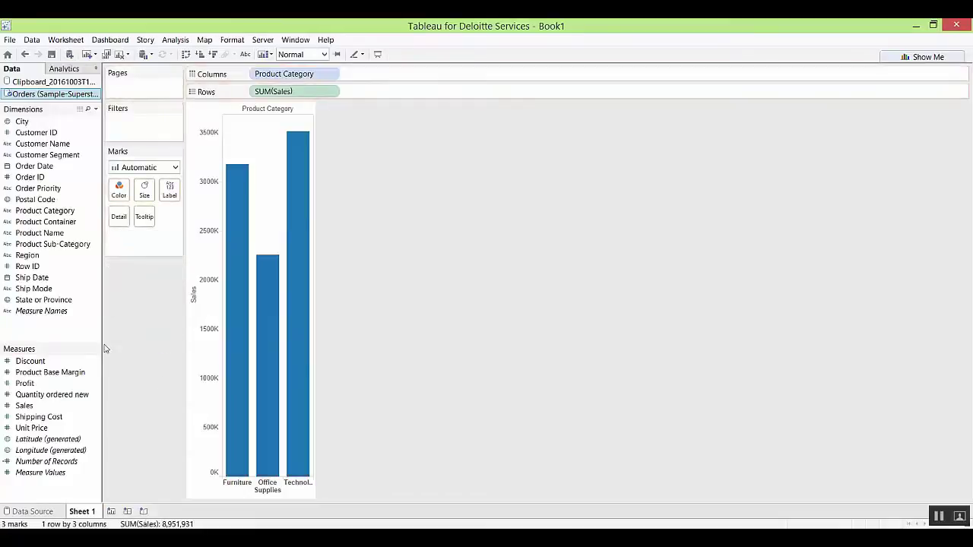
Step: Add Region directly onto the chart area with automatic Show Me placement, and delete it from the marks
click(21, 259)
drag(22, 258, 258, 259)
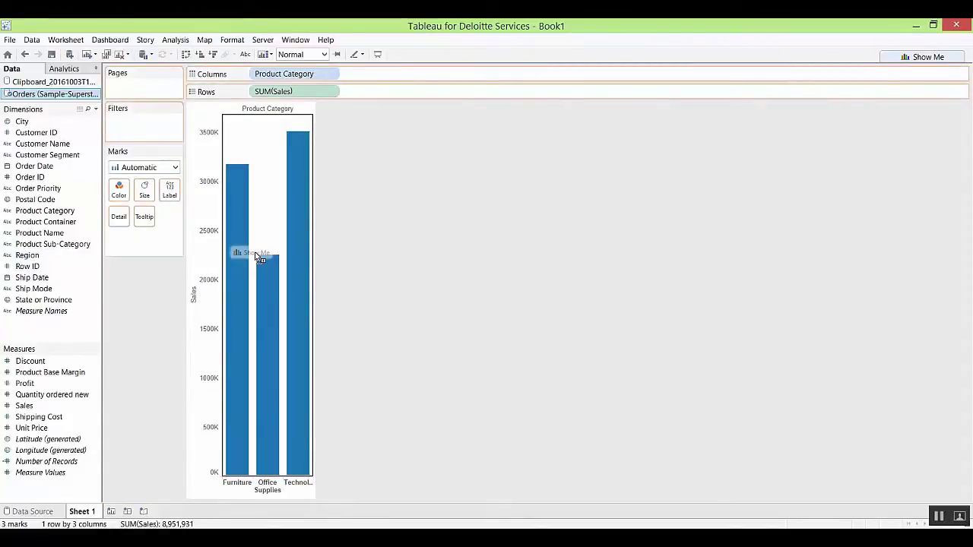
drag(257, 258, 257, 258)
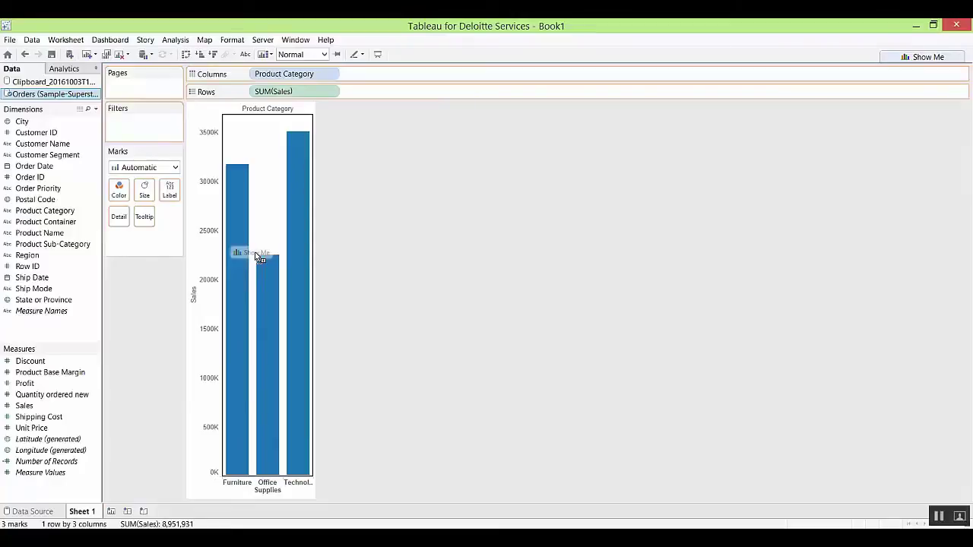
drag(257, 258, 256, 258)
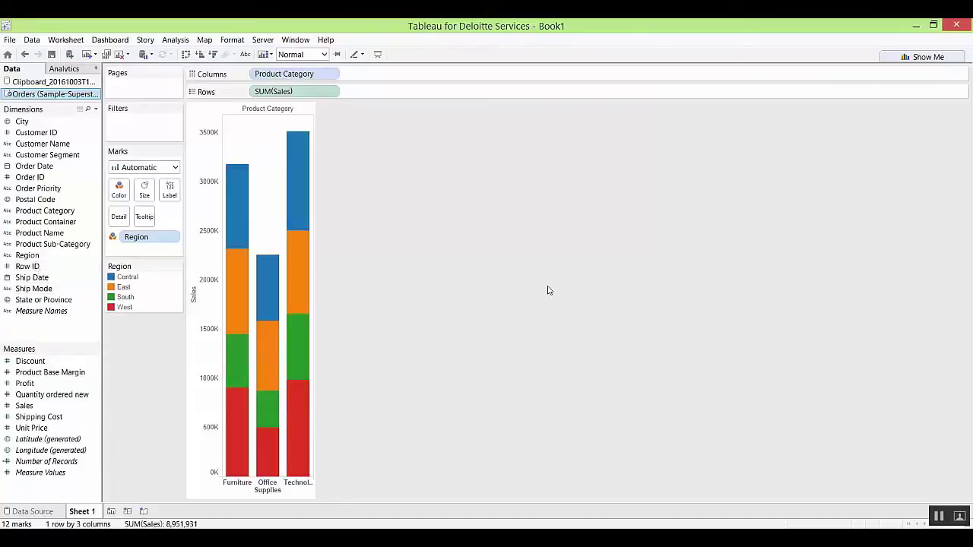
click(150, 236)
key(Delete)
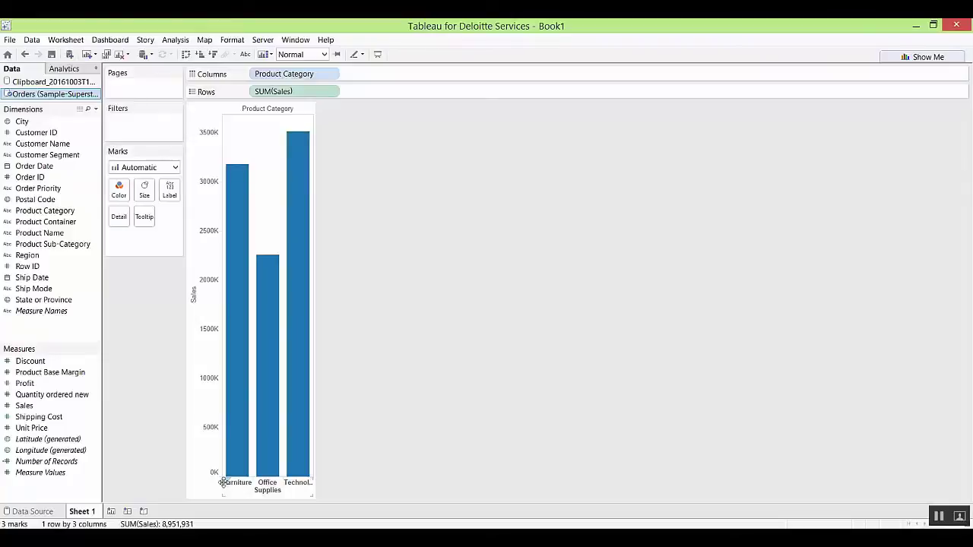
Step: Color the bars by Product Category using the field's header in the chart, and remove that coloring
drag(222, 482, 241, 338)
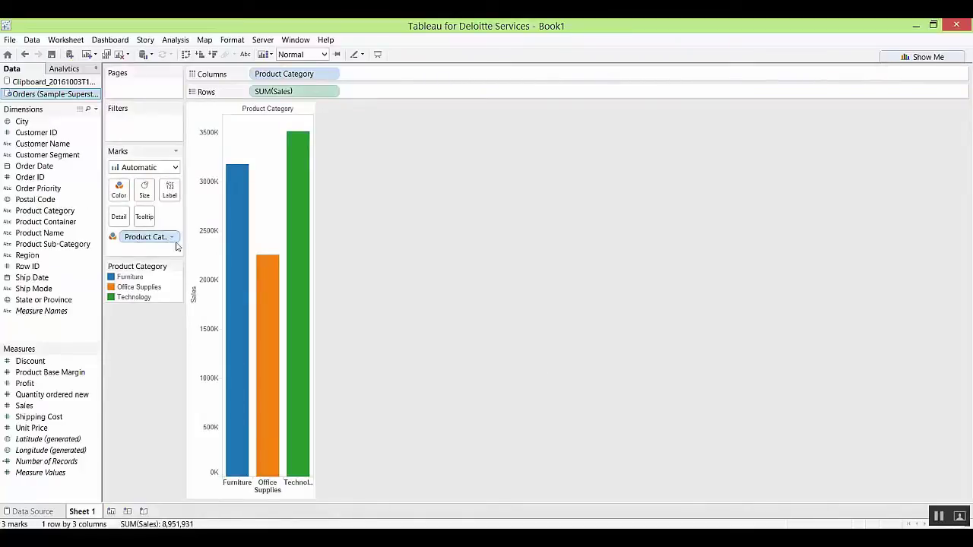
drag(183, 241, 202, 241)
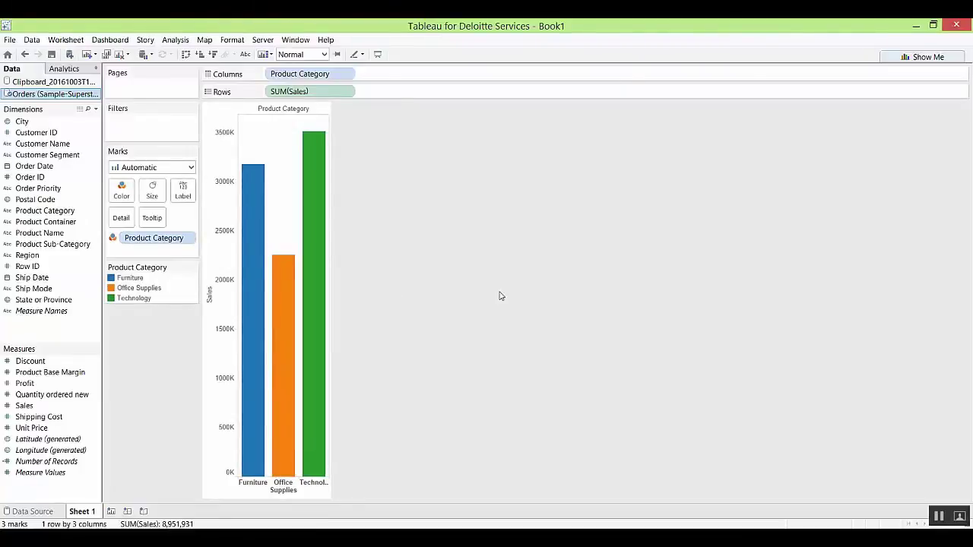
drag(163, 240, 578, 251)
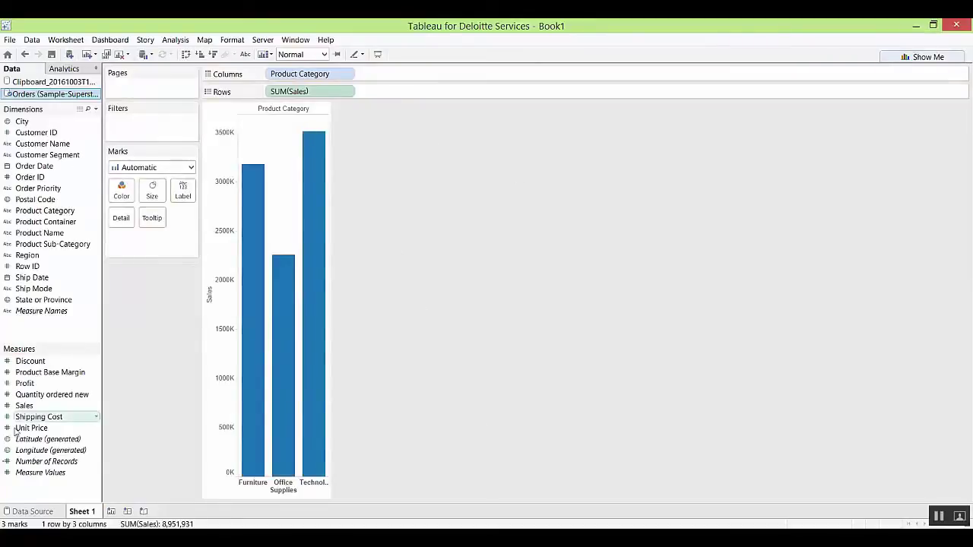
Step: Shade the bars by SUM(Sales) on the Color mark, and remove the measure from the Marks card
drag(26, 406, 133, 336)
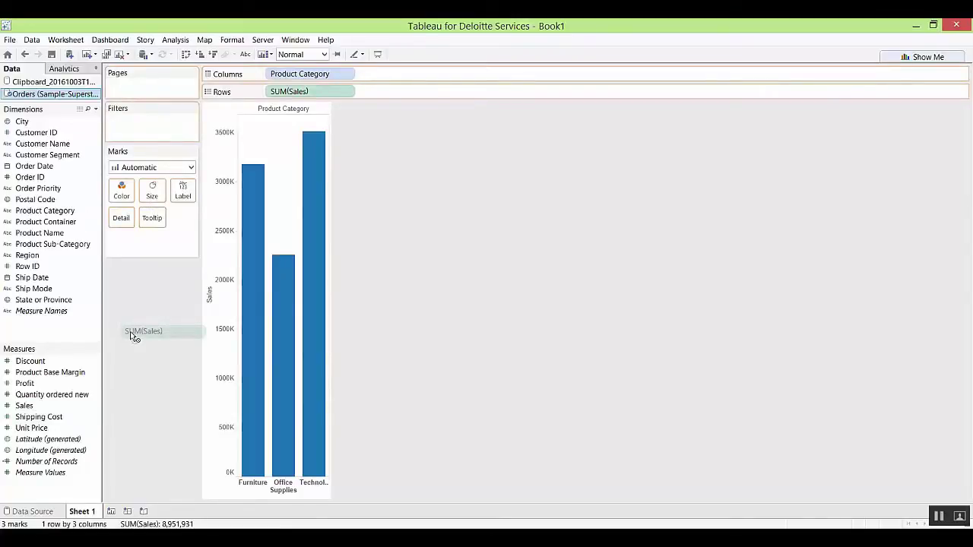
drag(133, 335, 131, 335)
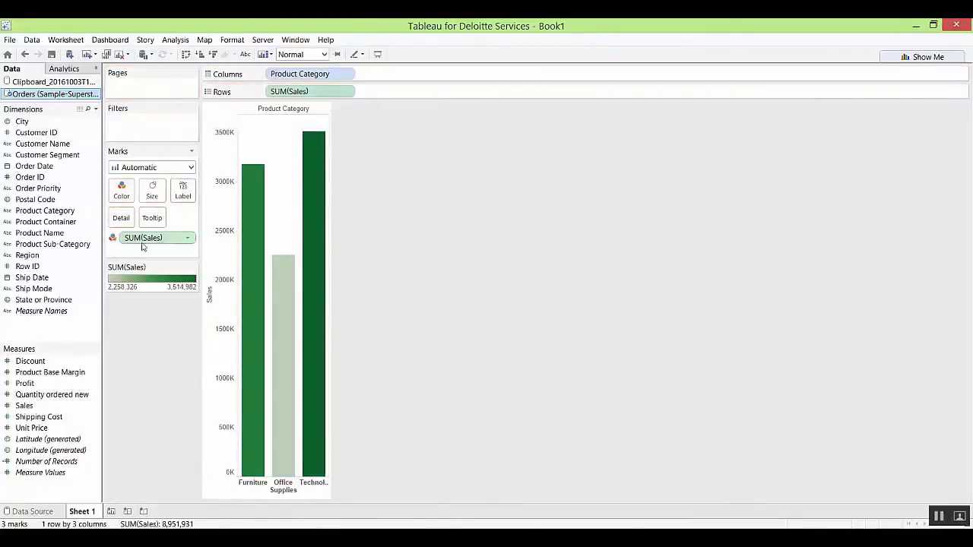
drag(144, 242, 165, 378)
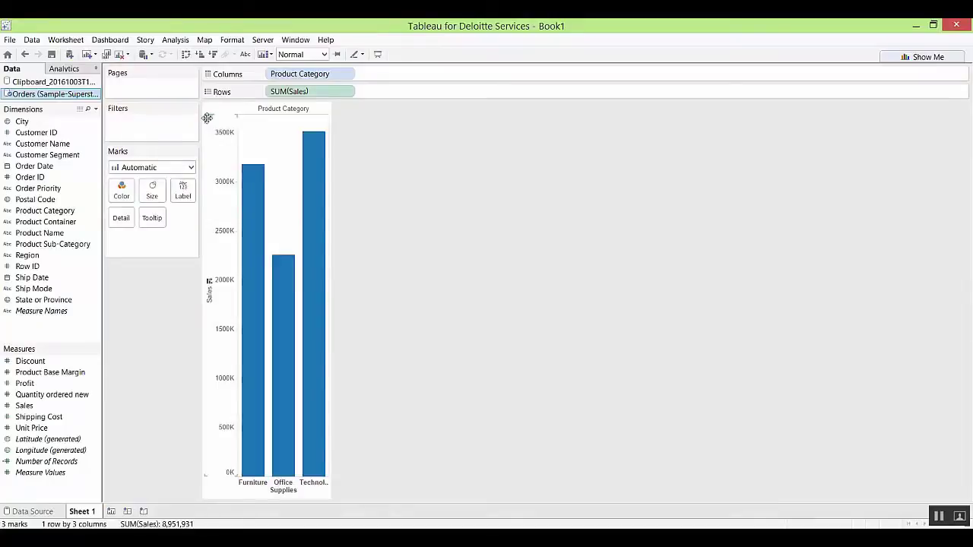
drag(206, 118, 281, 188)
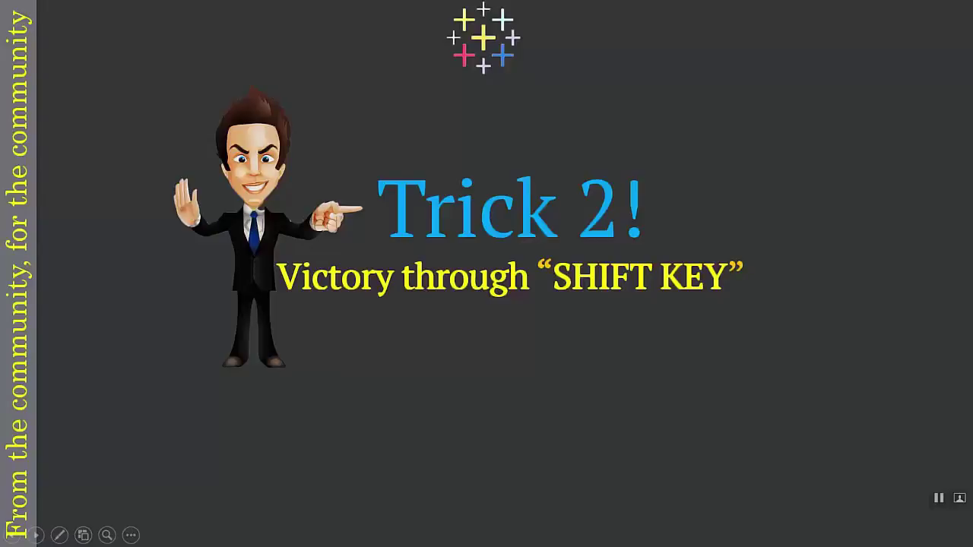
Step: Switch to Dashed Line data.xlsx in Excel and examine the company values for all periods from P3 2016 to P13 2017
click(282, 480)
key(alt+Tab)
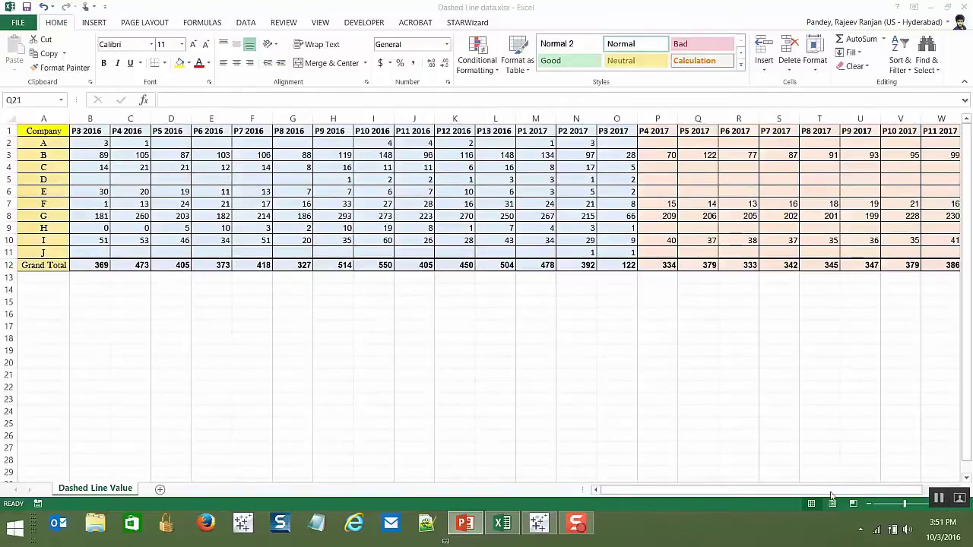
click(501, 523)
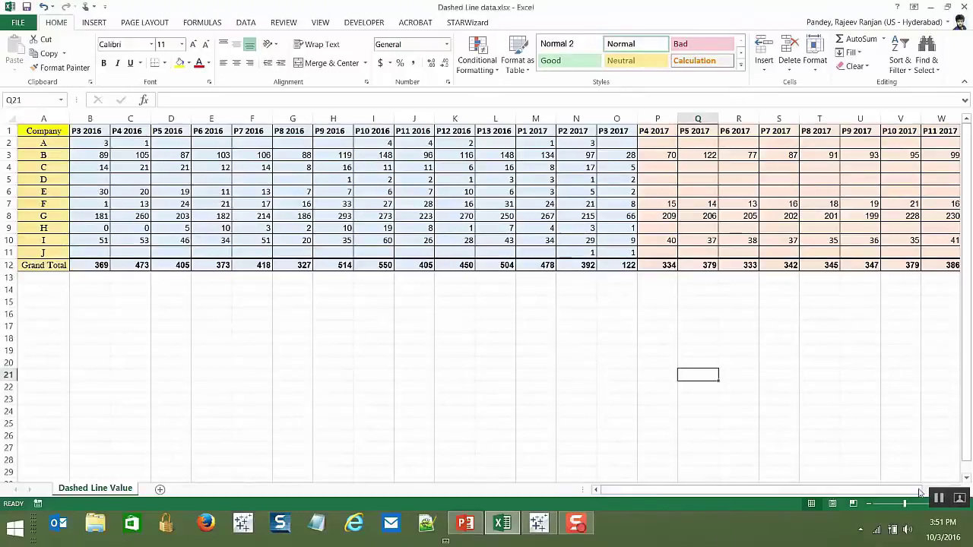
drag(921, 493, 949, 490)
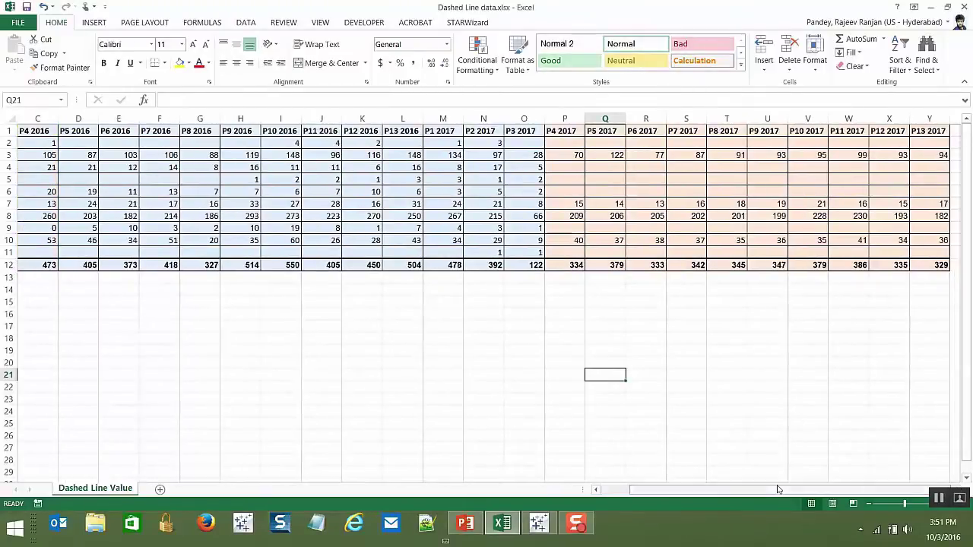
drag(779, 490, 604, 493)
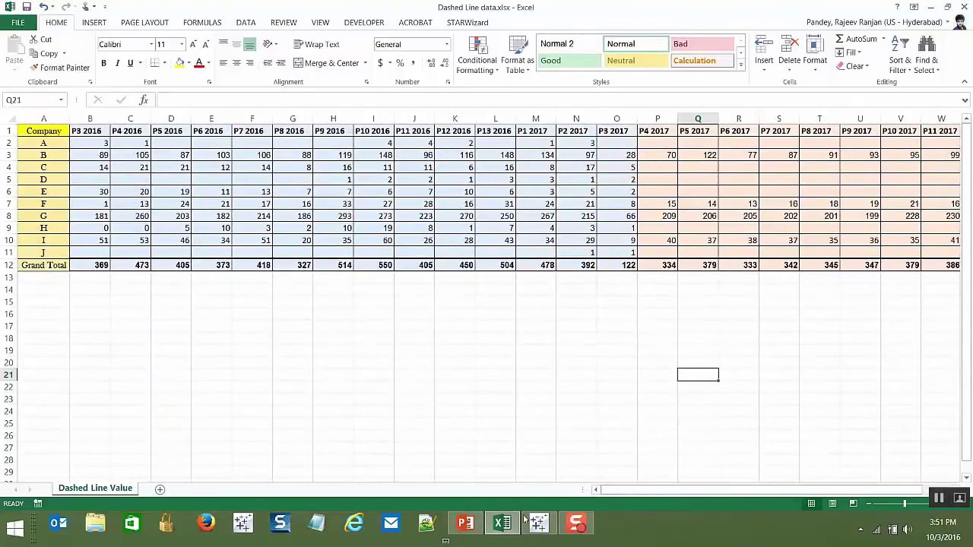
Step: Switch to the Superstore_Trick 2 workbook in Tableau and connect it to the Excel file Dashed Line data.xlsx on the Desktop
mouse_move(538, 522)
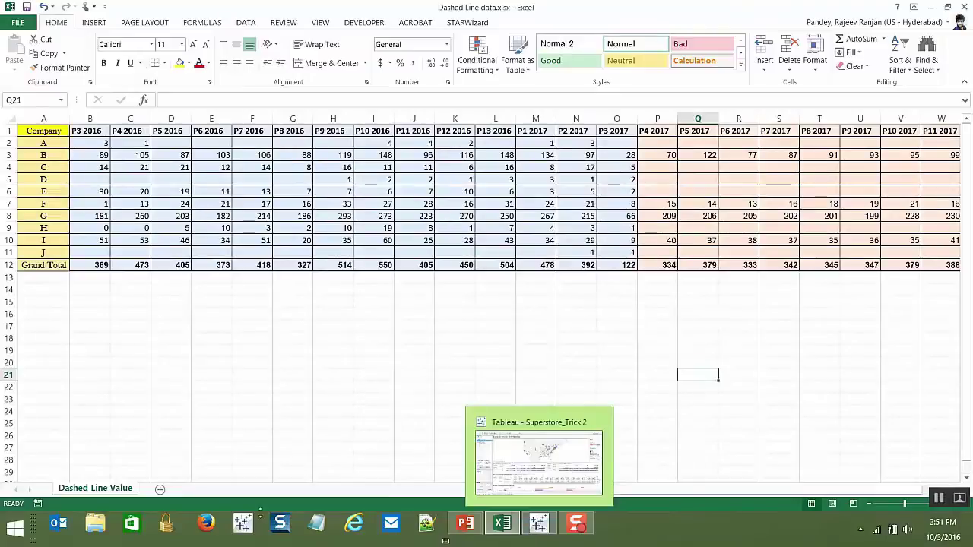
click(537, 523)
click(10, 21)
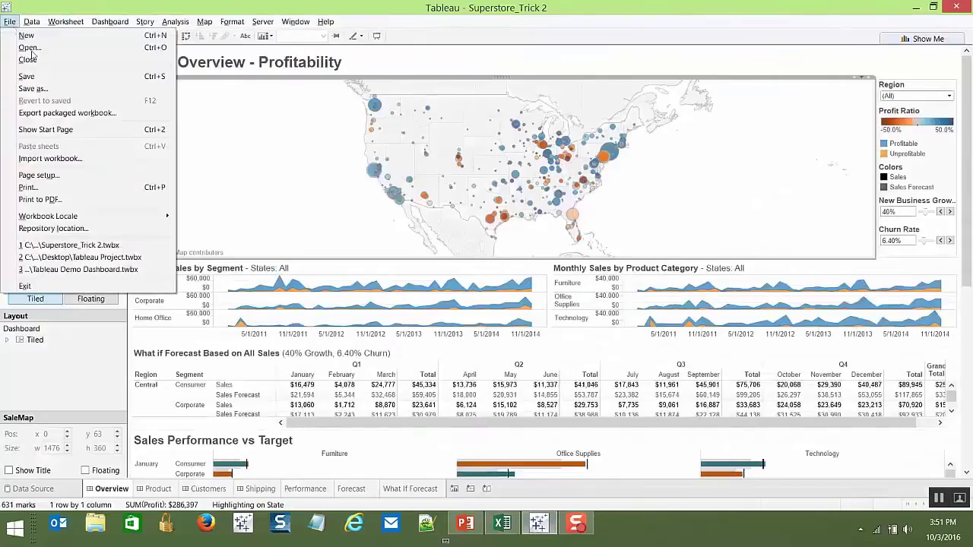
click(137, 74)
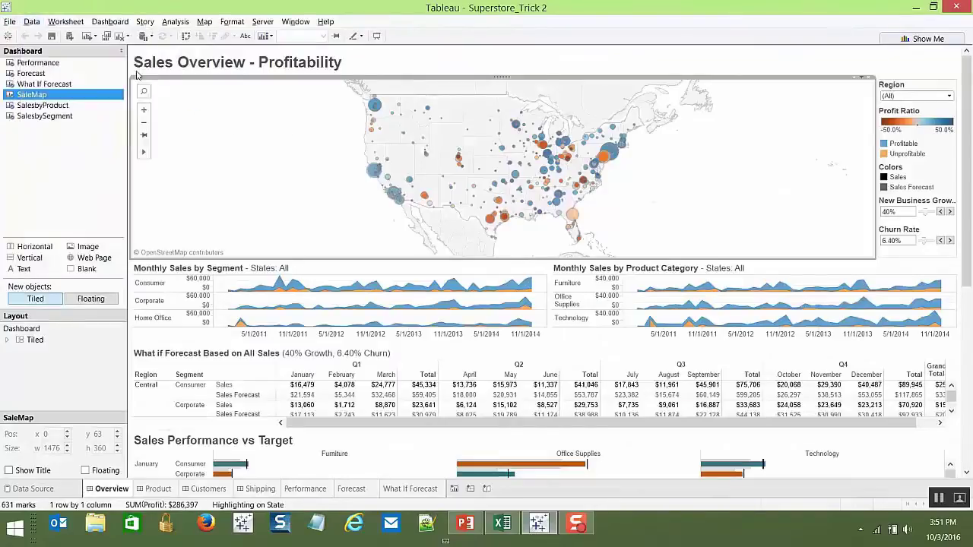
click(68, 36)
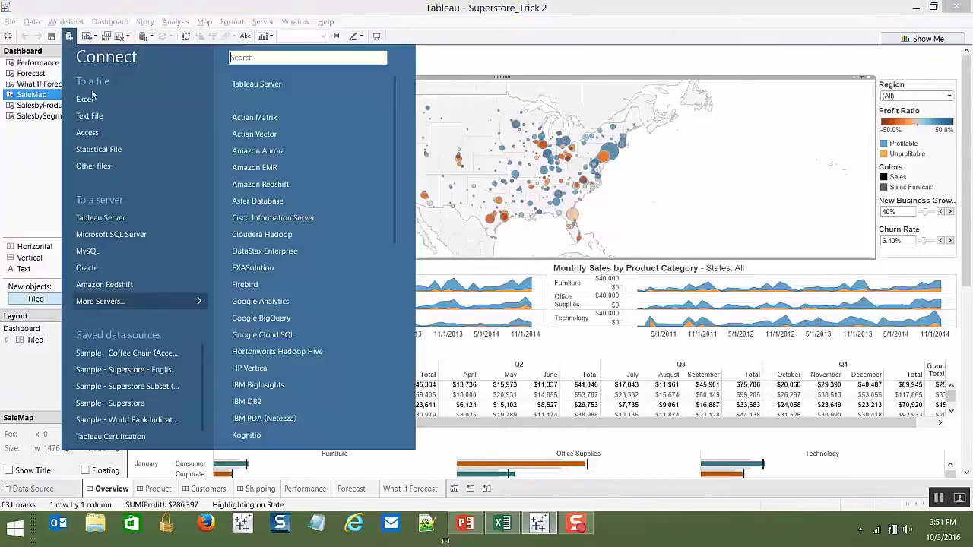
click(86, 100)
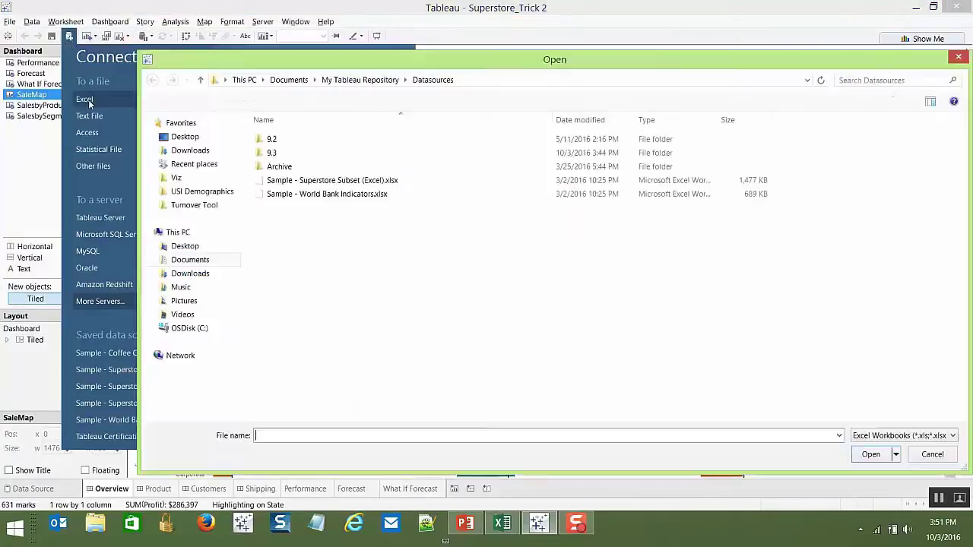
click(178, 138)
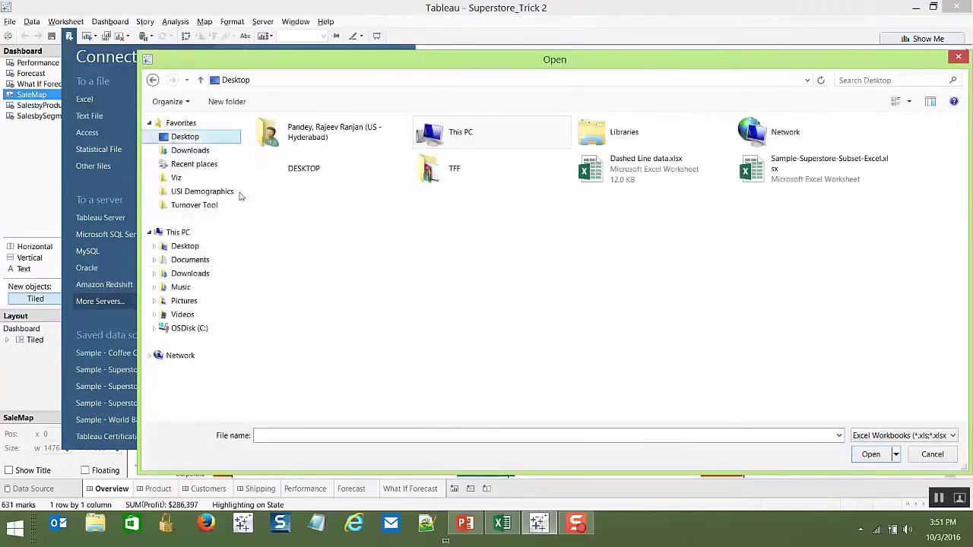
click(617, 174)
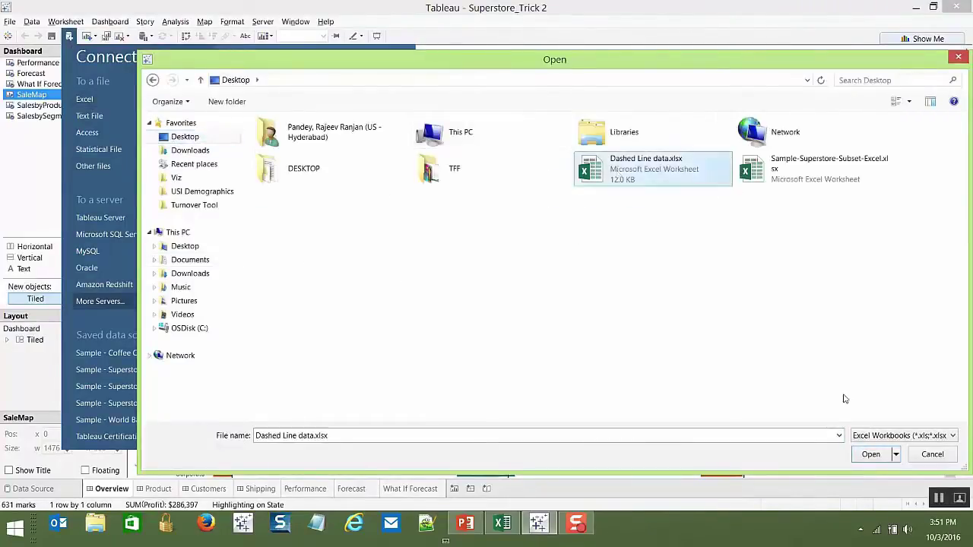
click(872, 454)
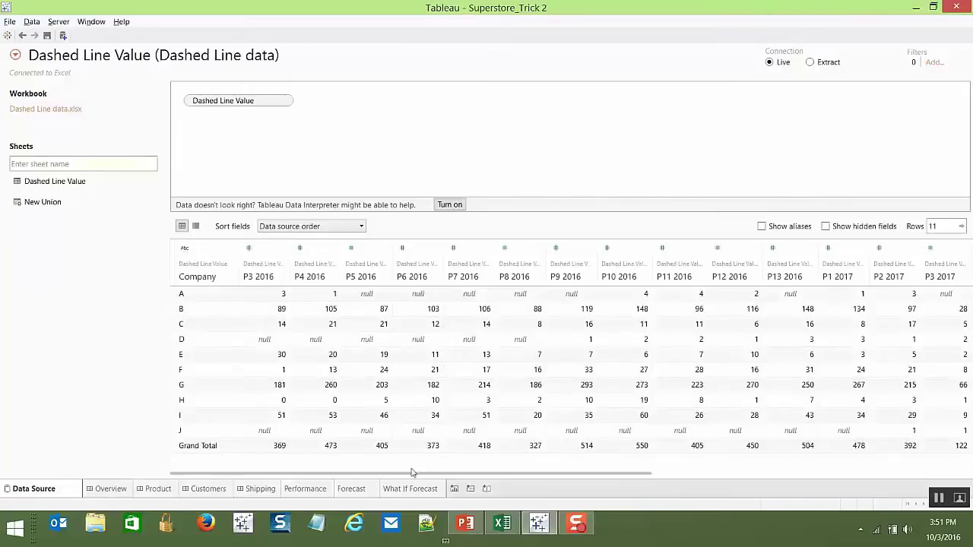
Step: Pivot all period columns from P3 2016 to P13 2017 in the Dashed Line Value data source
drag(424, 476, 236, 435)
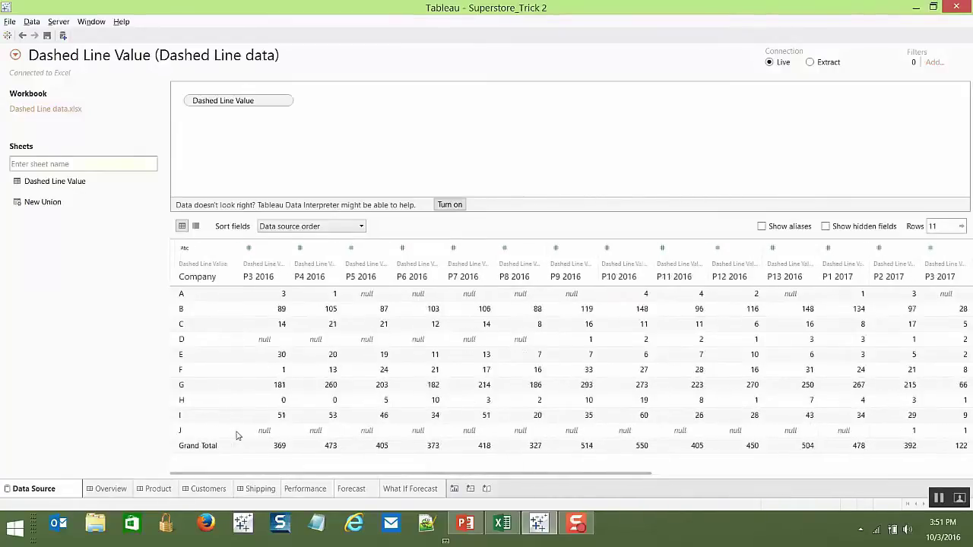
click(269, 249)
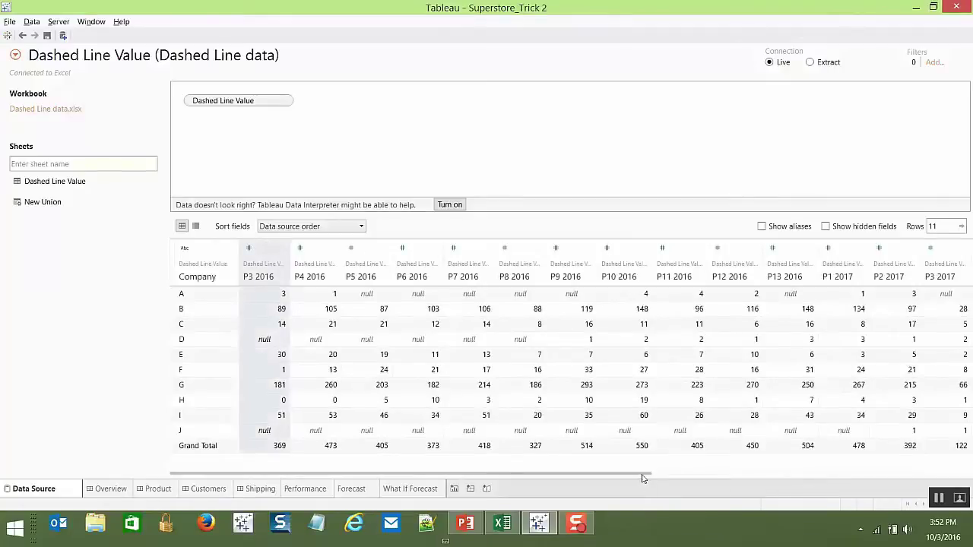
drag(642, 478, 927, 479)
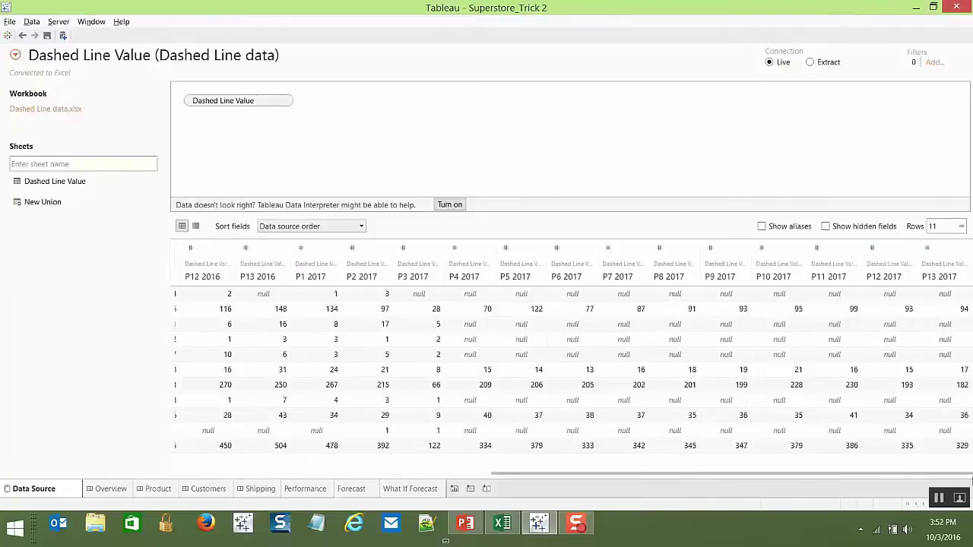
shift+click(959, 248)
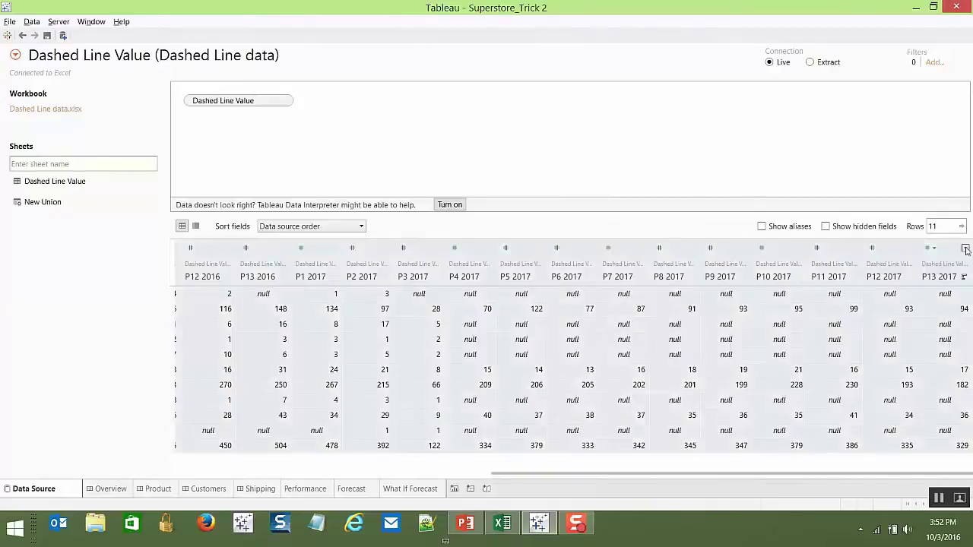
click(965, 249)
click(899, 323)
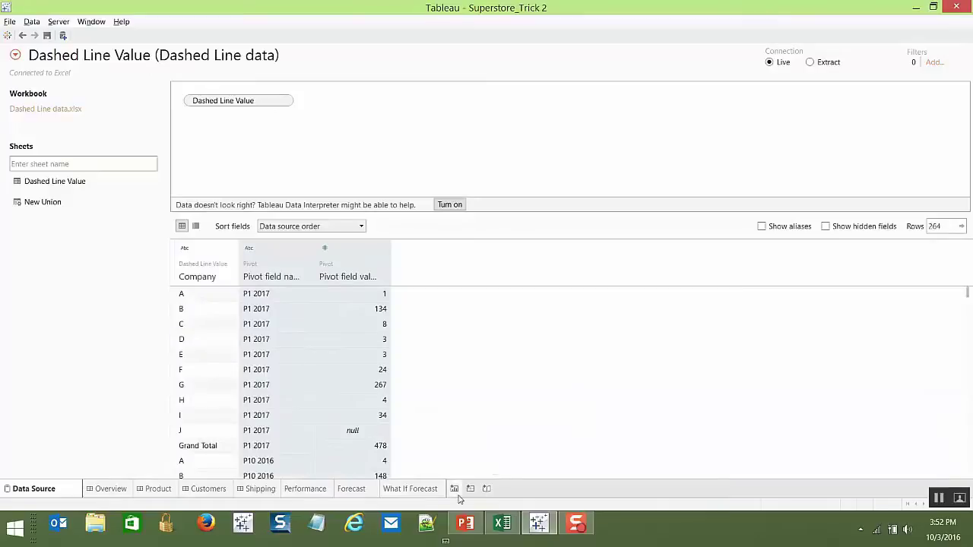
Step: Create a new worksheet, enlarge the dimensions area and rename the Pivot field names dimension as PERIODS
click(456, 492)
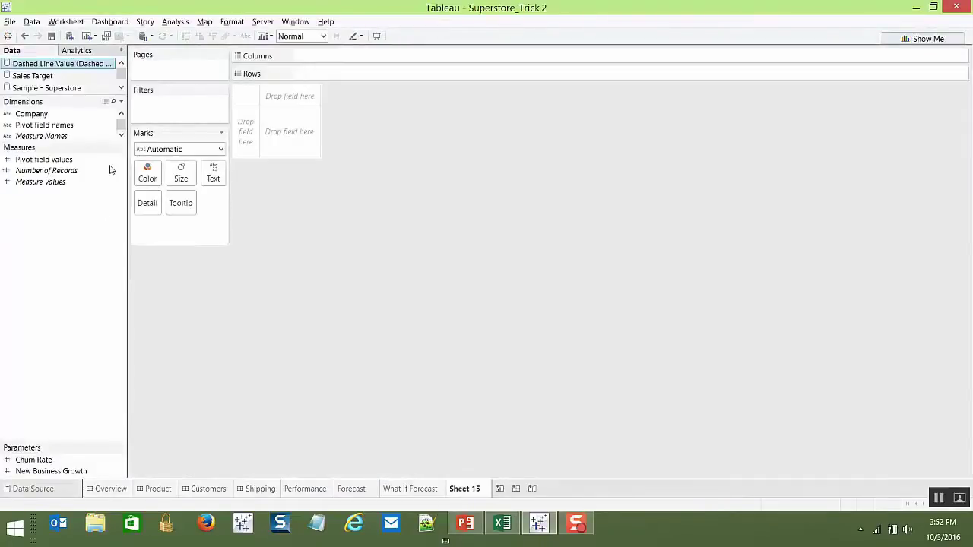
drag(93, 147, 78, 295)
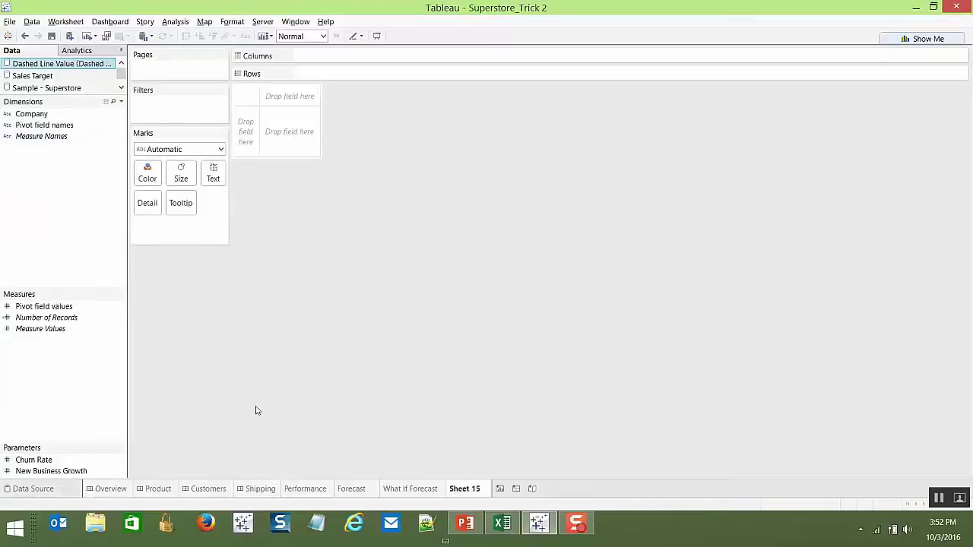
right_click(101, 127)
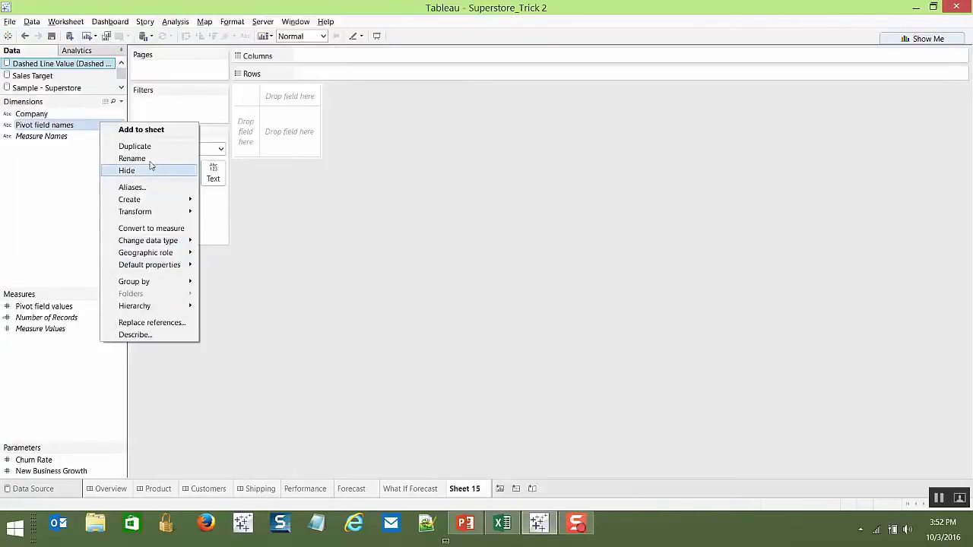
click(390, 305)
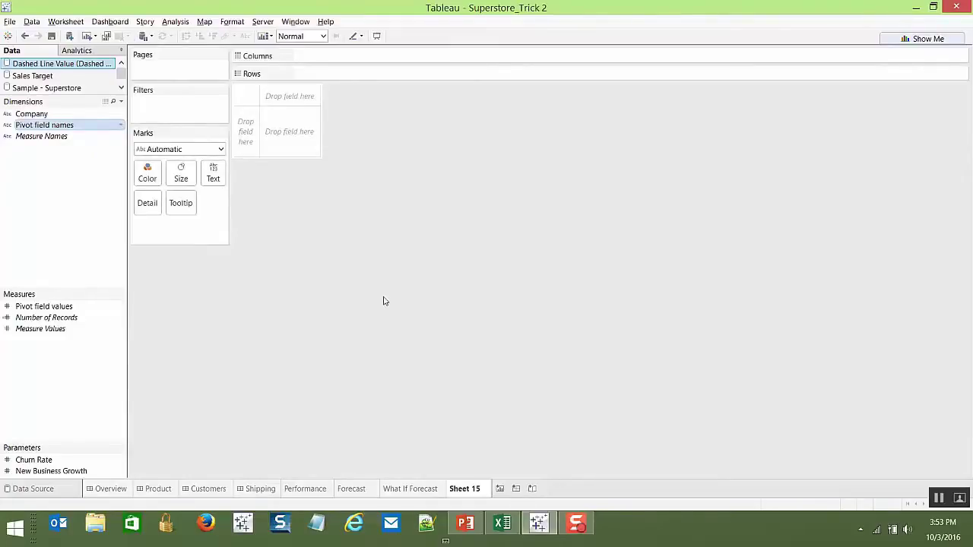
click(104, 124)
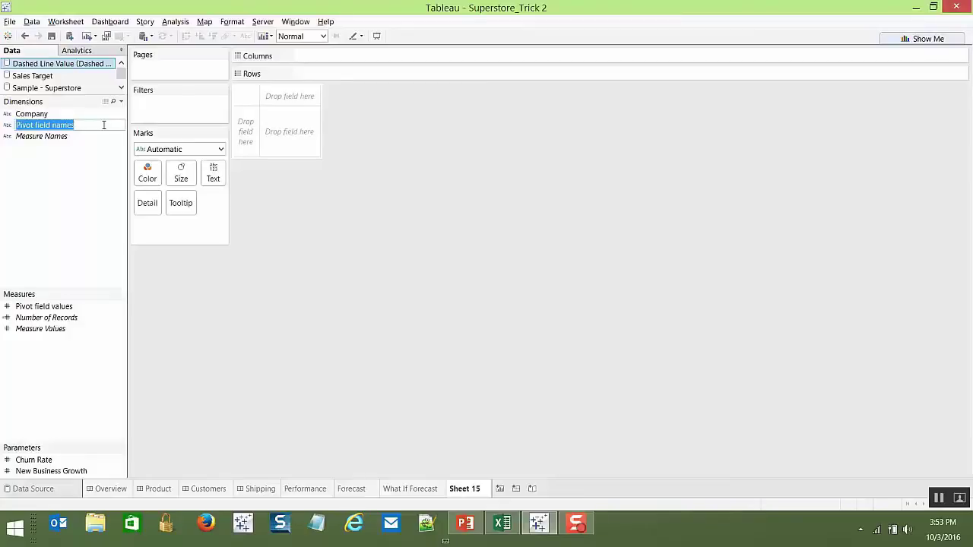
text(PERIOD)
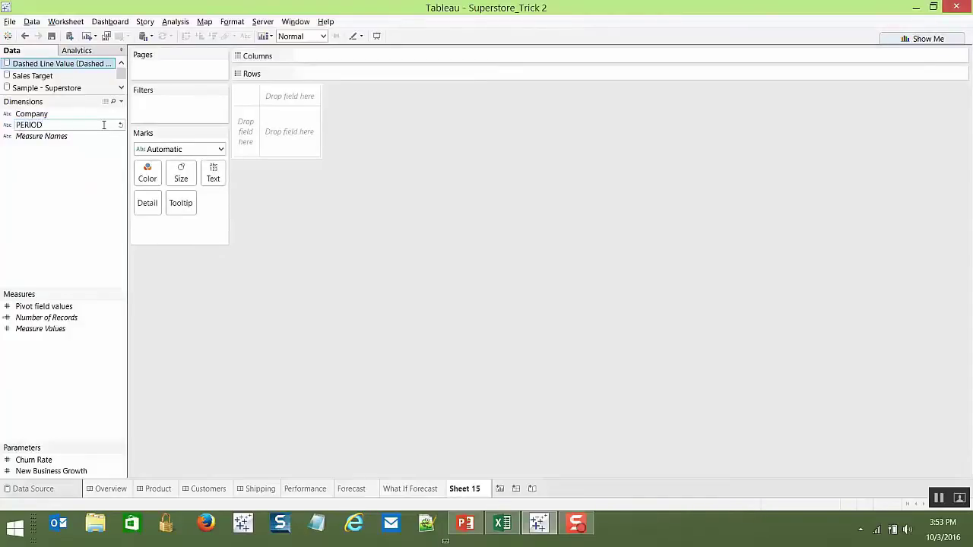
text(S)
Step: Rename the Pivot field values measure as SALES
click(68, 307)
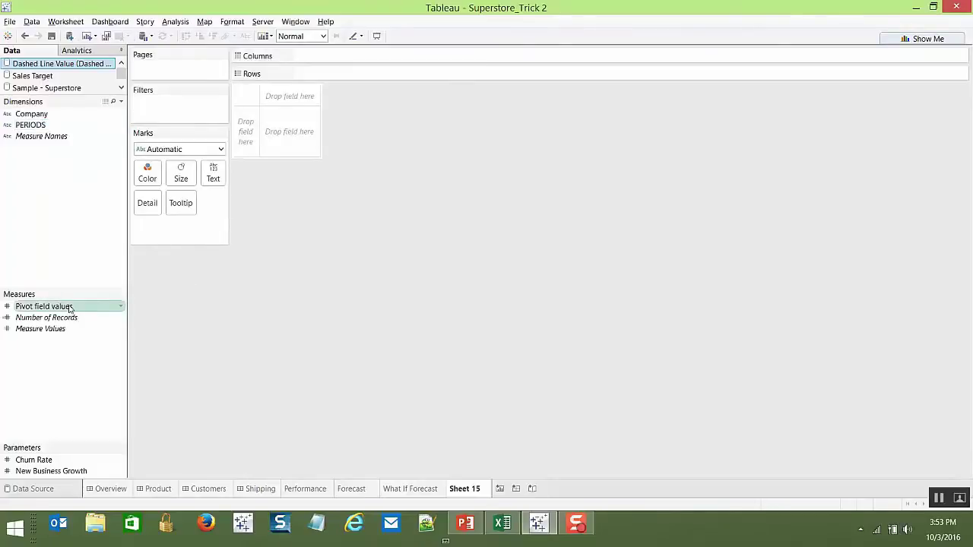
click(84, 306)
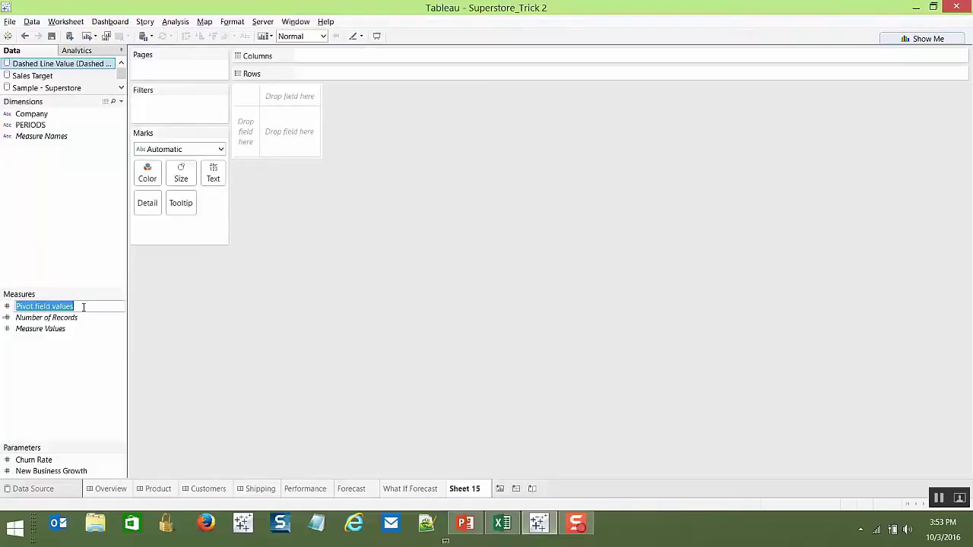
text(SALES)
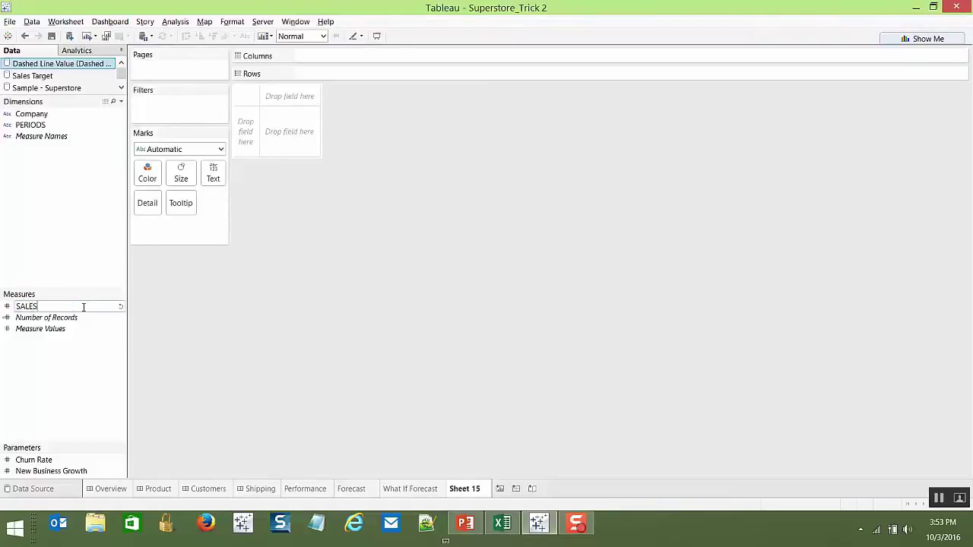
key(Return)
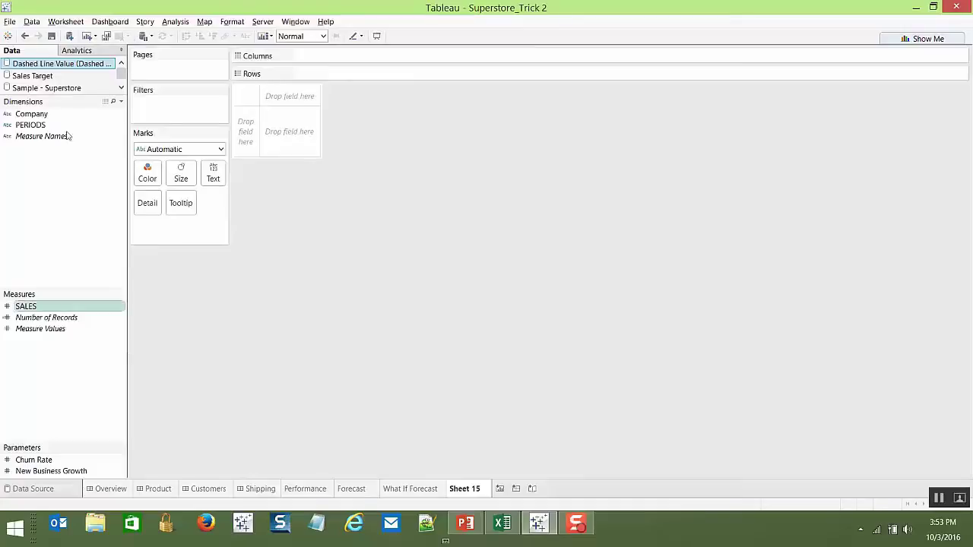
Step: Build a text table of SALES with PERIODS as columns and Company as rows, and move Grand Total below company J
drag(41, 115, 343, 52)
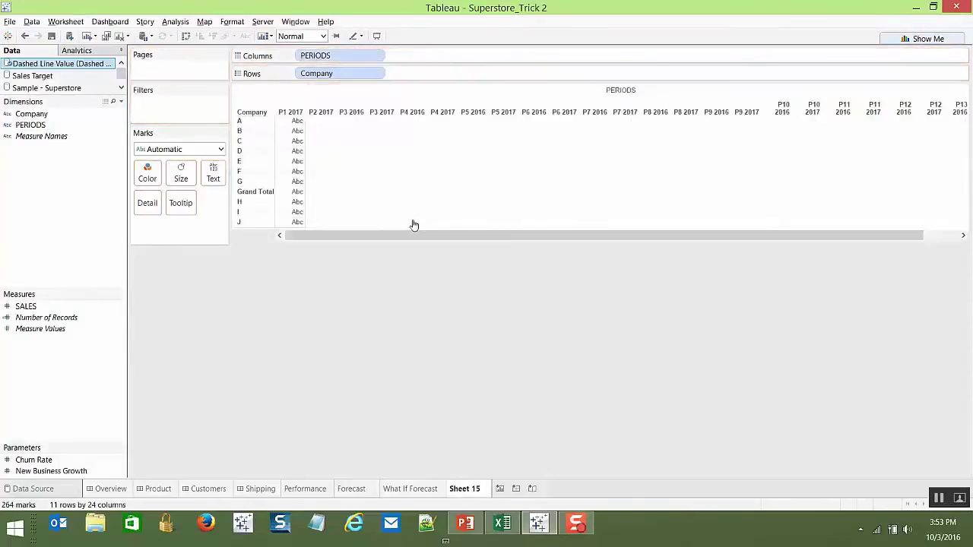
drag(62, 304, 213, 186)
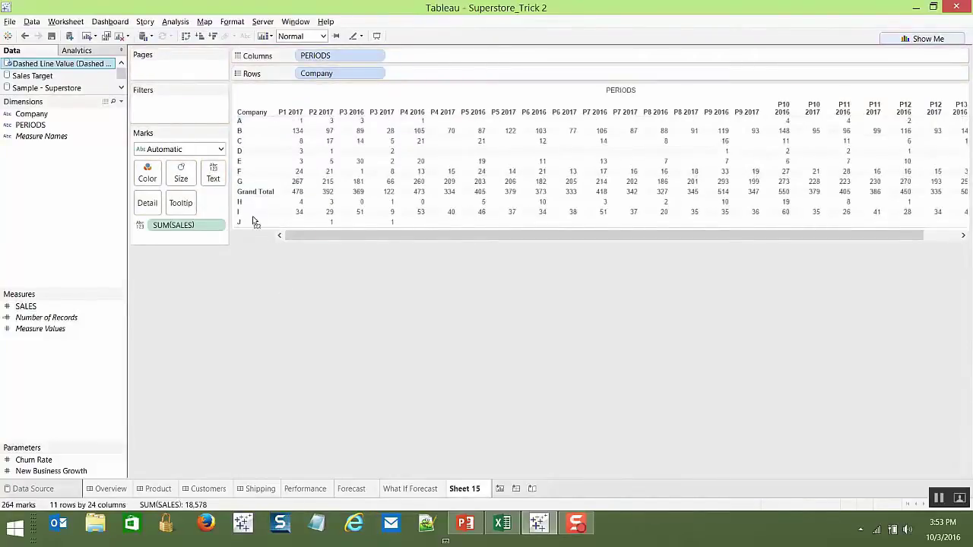
drag(256, 218, 268, 242)
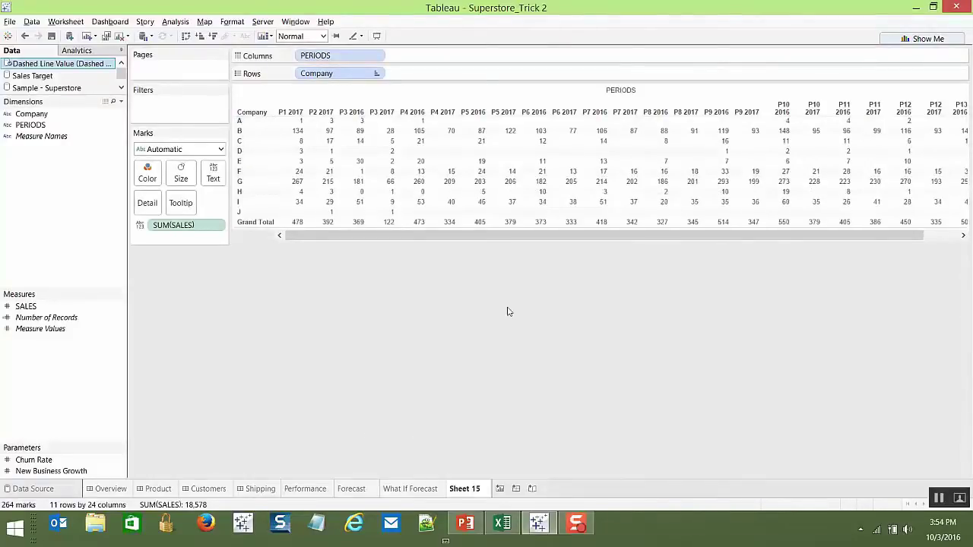
drag(493, 240, 463, 240)
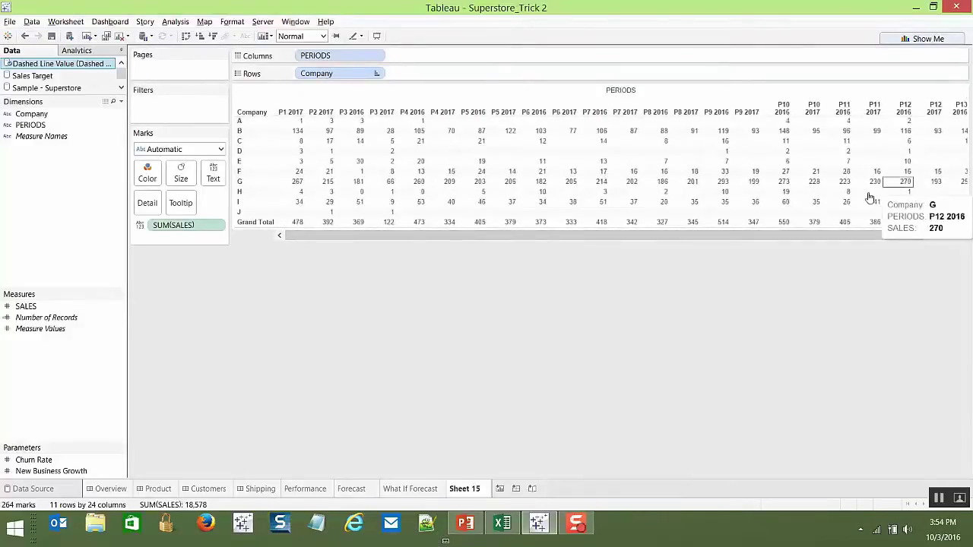
drag(863, 235, 434, 185)
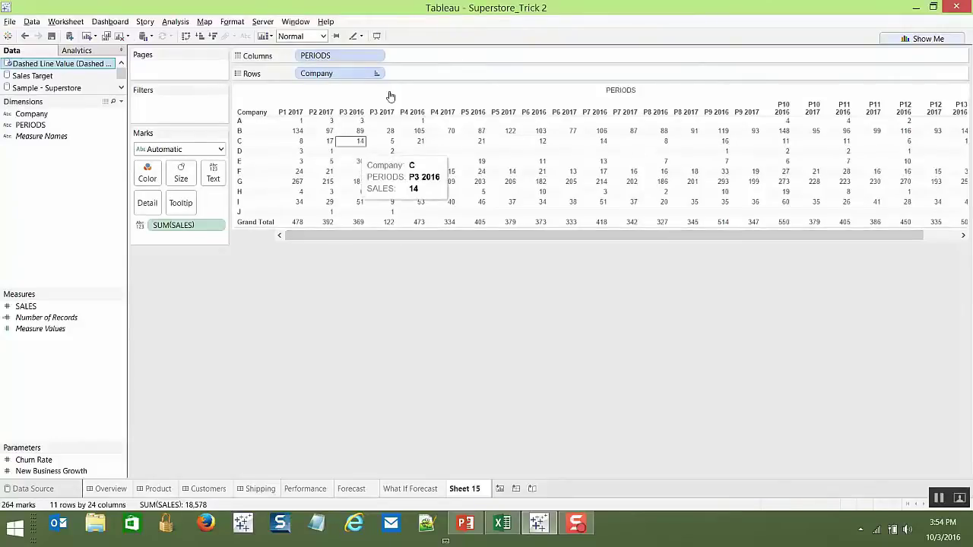
Step: Set the PERIODS sort to Manual and move P3 2016 down to directly after P4 2017
click(375, 57)
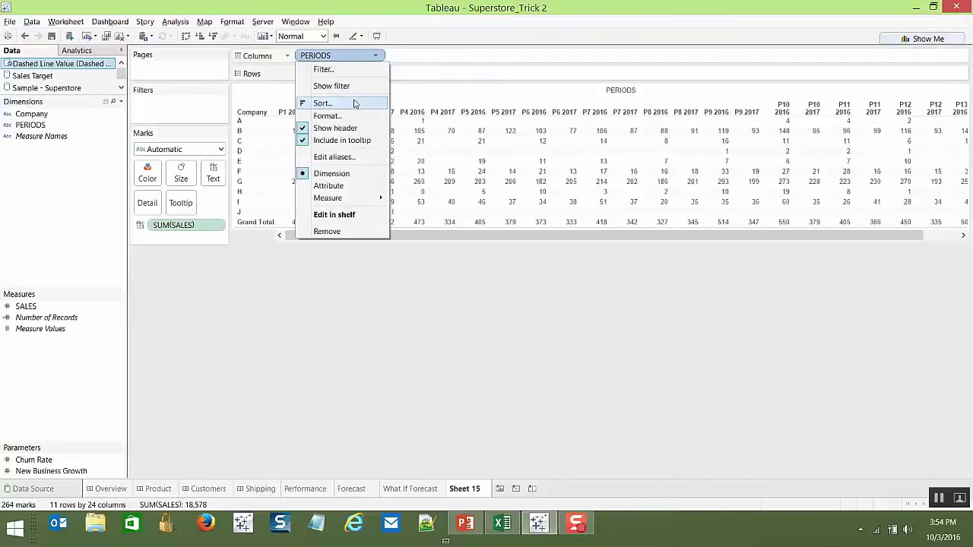
click(322, 103)
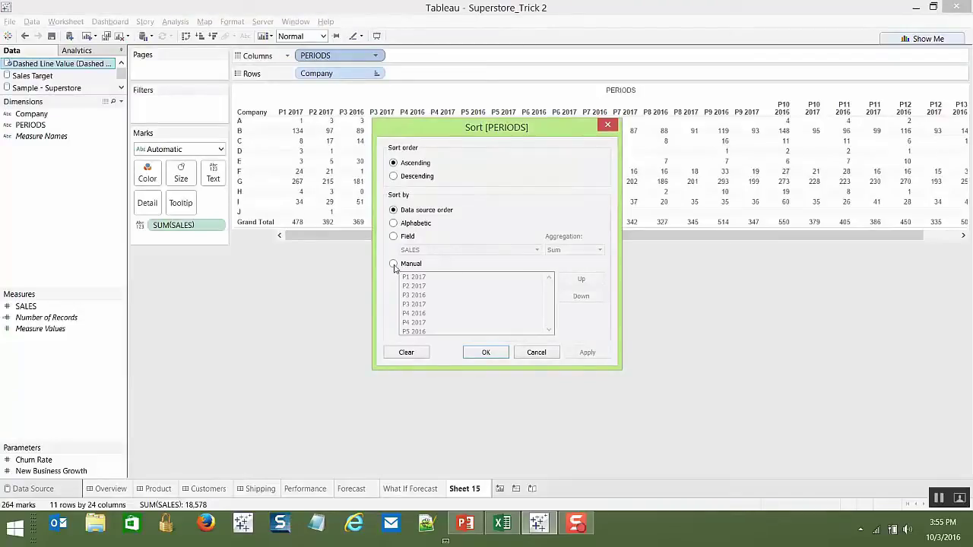
click(393, 263)
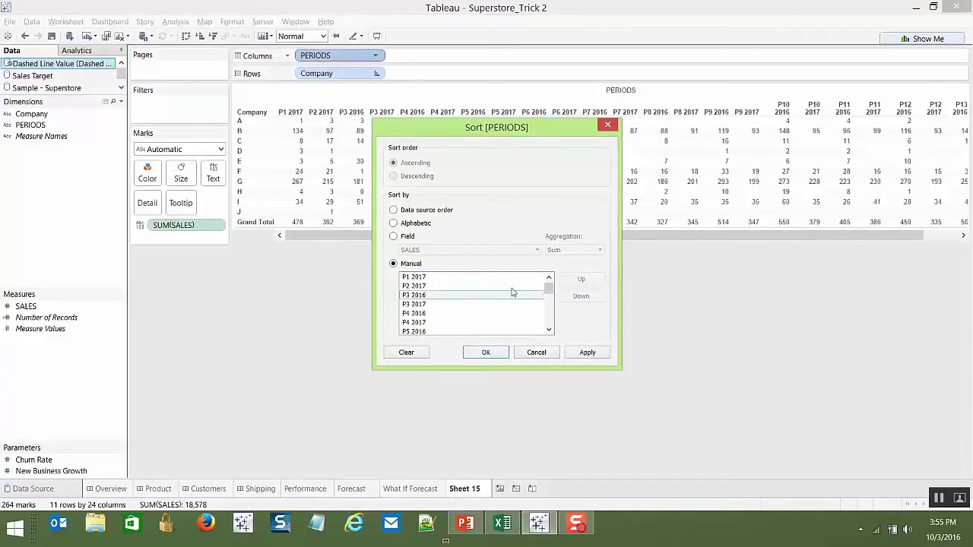
click(433, 299)
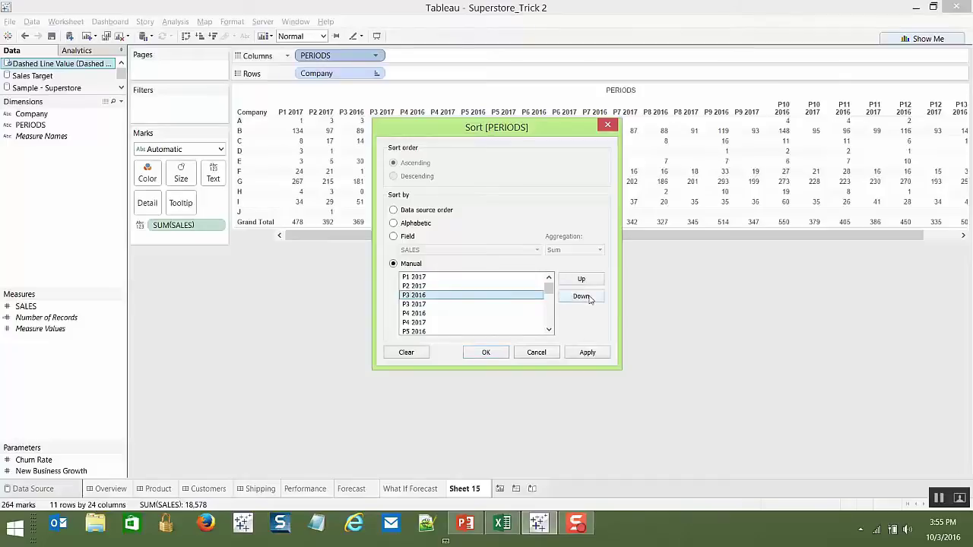
click(589, 297)
click(589, 298)
click(589, 297)
mouse_move(548, 287)
mouse_down()
mouse_move(547, 299)
mouse_move(548, 287)
mouse_up()
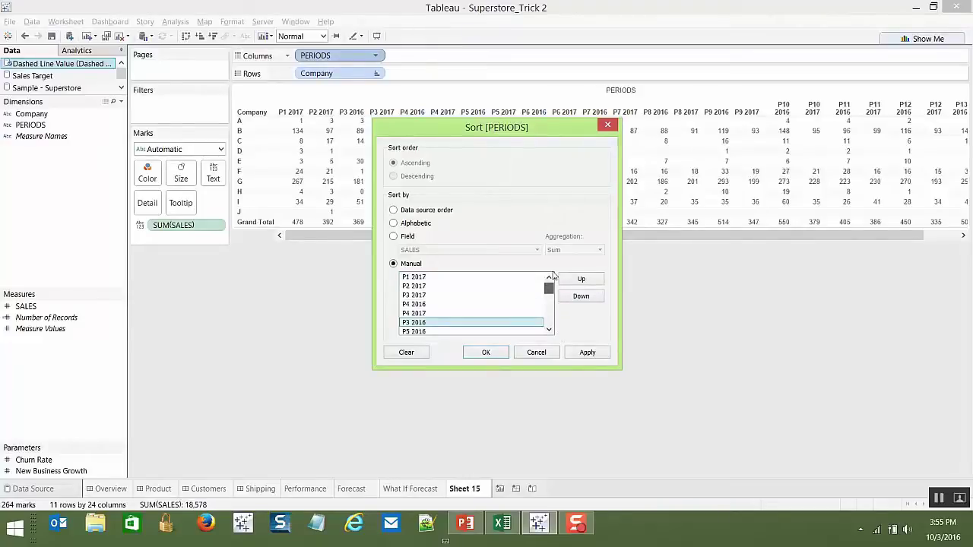
Step: Select all 2017 periods from P1 2017 to P13 2017 in the manual sort list and move them below the 2016 periods
click(431, 278)
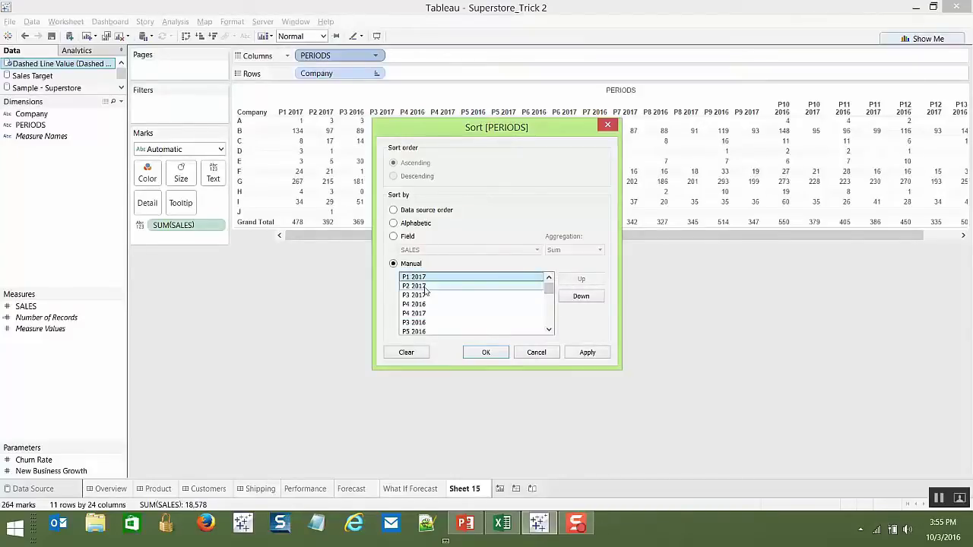
shift+click(425, 295)
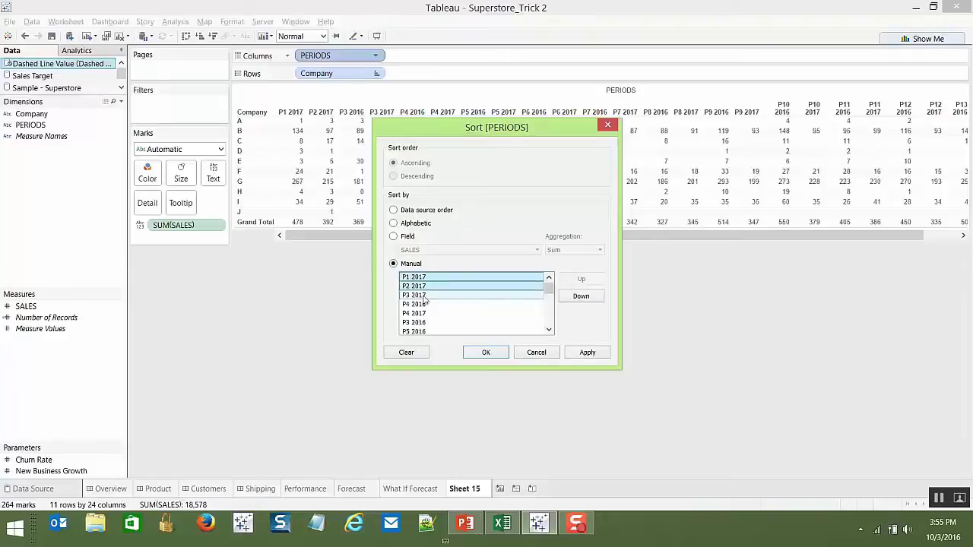
ctrl+click(430, 313)
scroll(434, 320, down, 1)
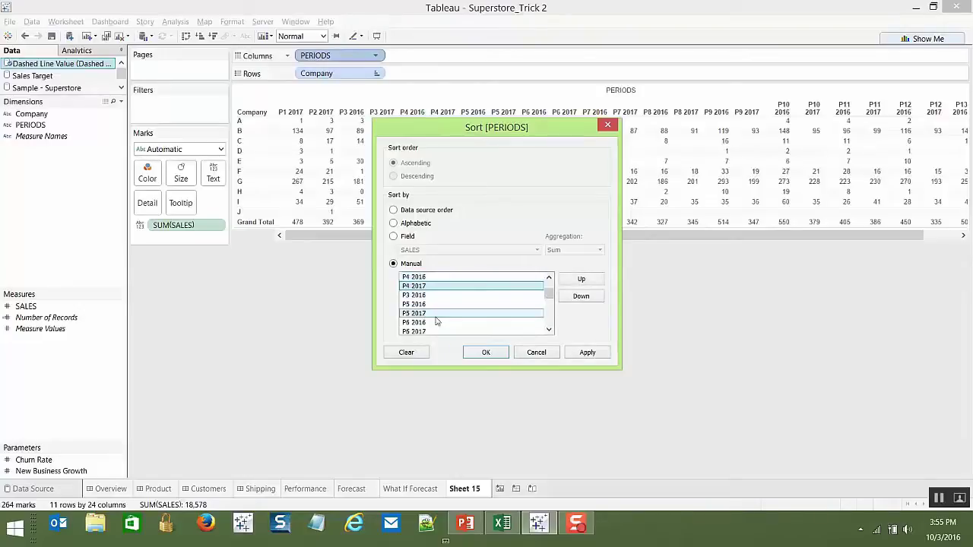
ctrl+click(430, 313)
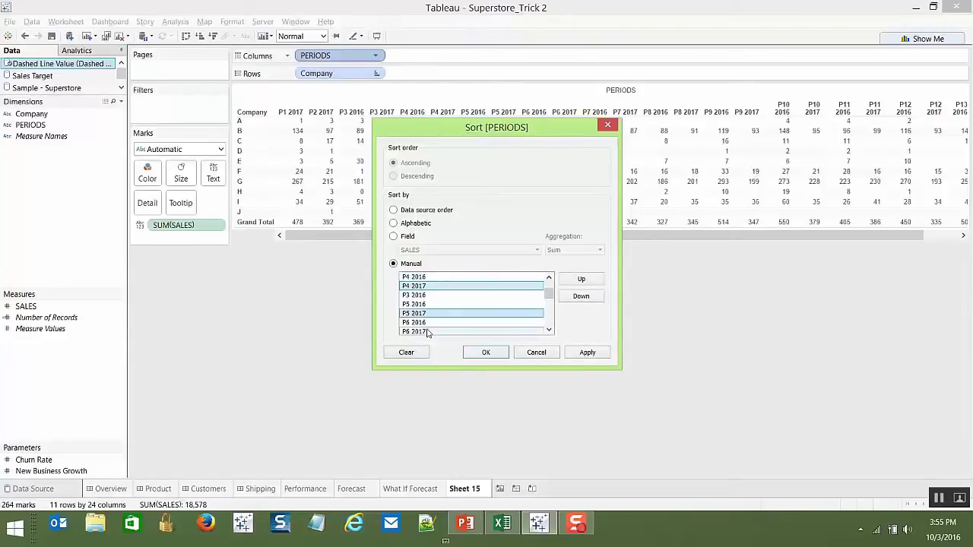
ctrl+click(427, 332)
scroll(428, 328, down, 3)
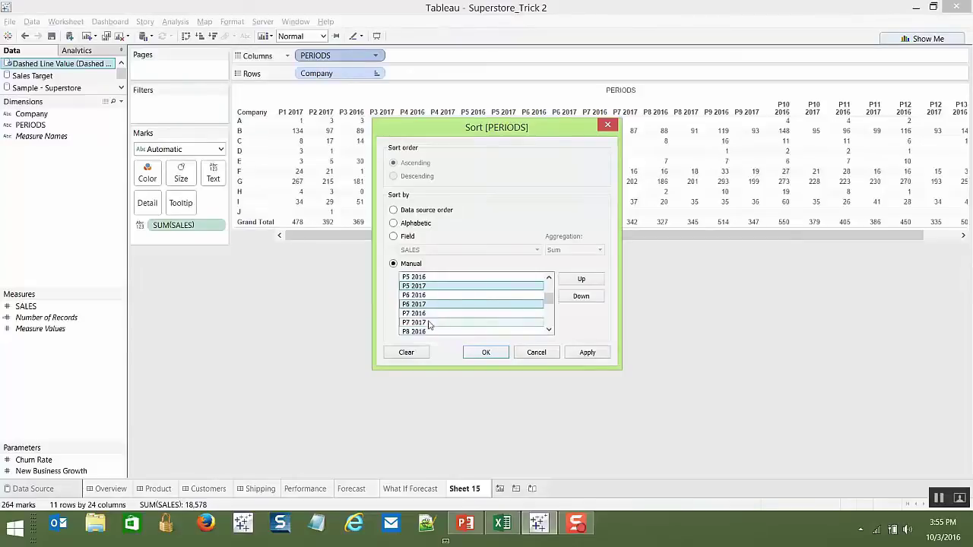
ctrl+click(428, 323)
scroll(428, 319, down, 1)
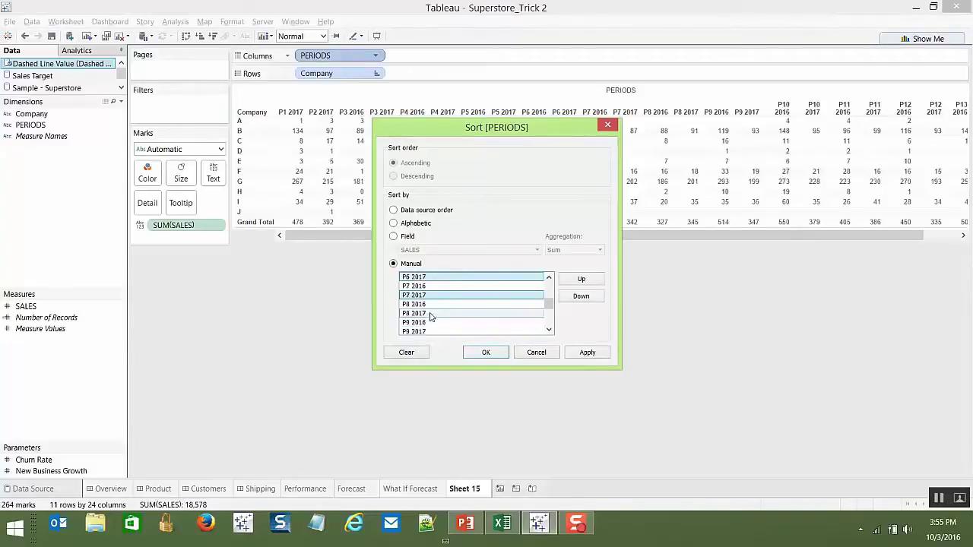
ctrl+click(430, 313)
scroll(430, 315, down, 1)
ctrl+click(435, 306)
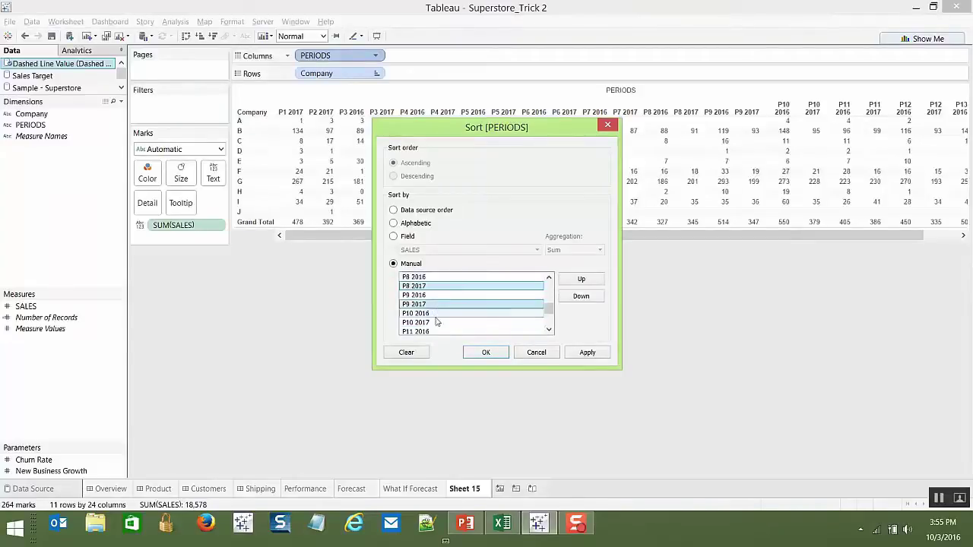
ctrl+click(437, 322)
scroll(437, 322, down, 1)
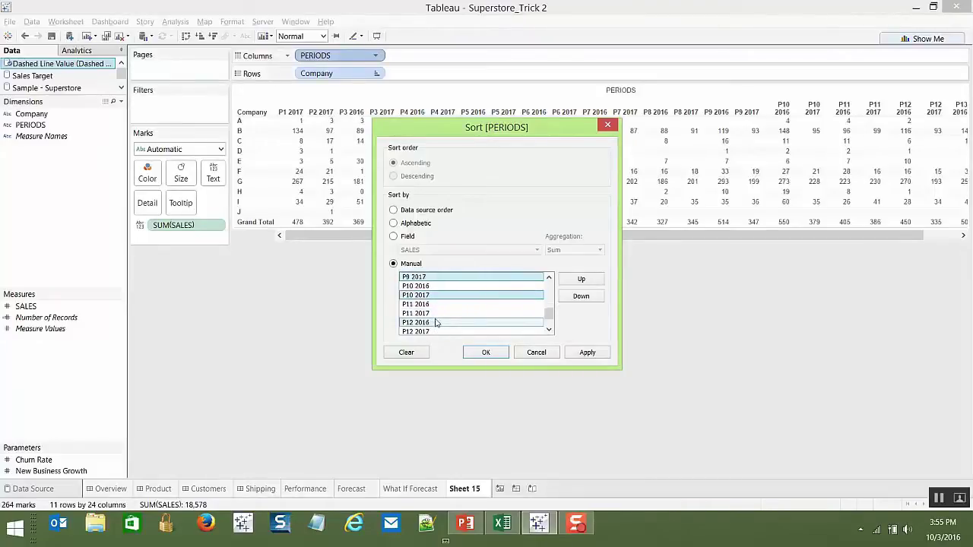
ctrl+click(438, 314)
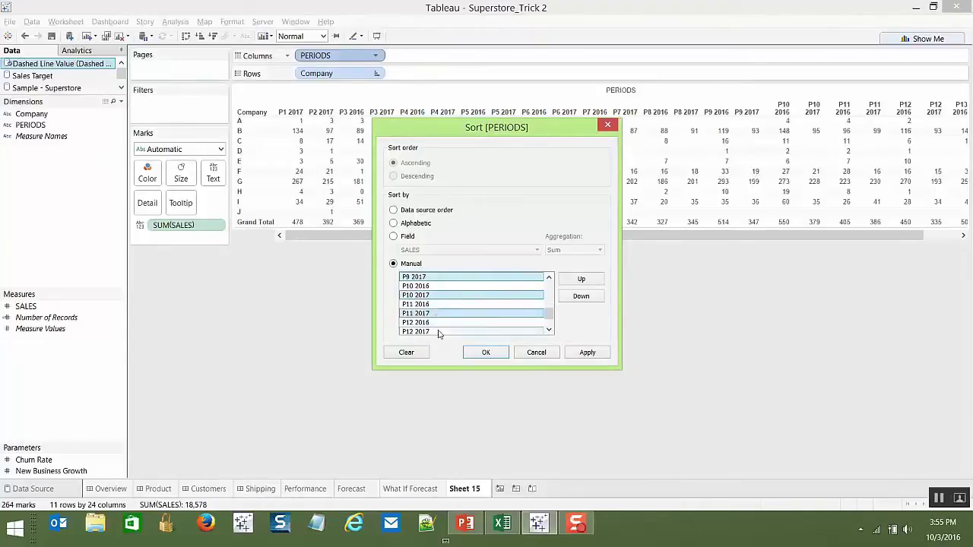
ctrl+click(438, 332)
scroll(438, 327, down, 1)
ctrl+click(437, 322)
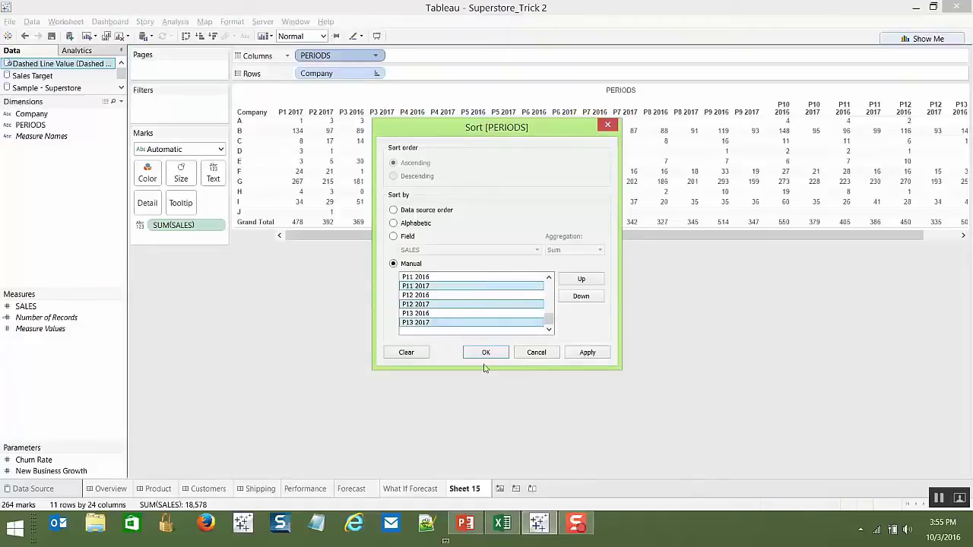
click(583, 302)
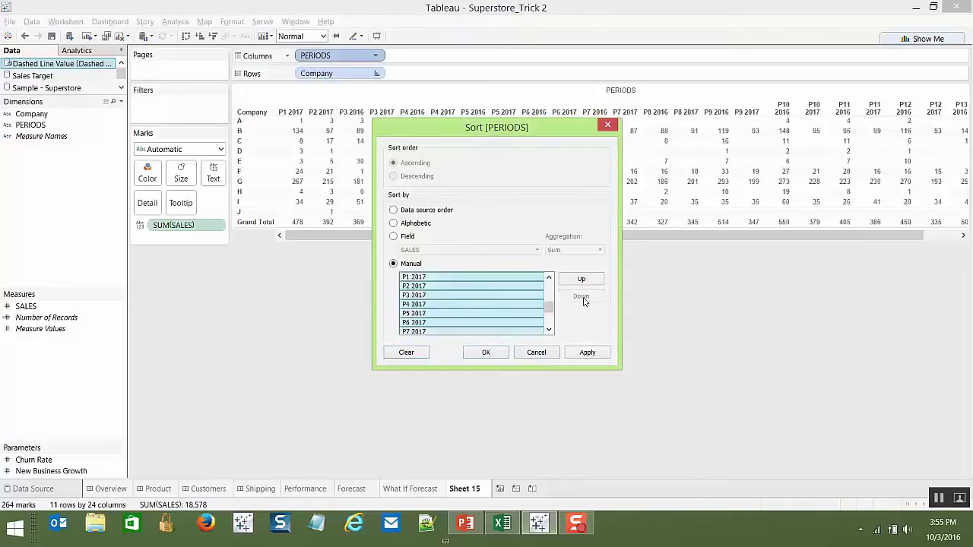
Step: Review the manual PERIODS order, apply and confirm the sort, and check the table's columns through P13 2017
drag(548, 313, 550, 285)
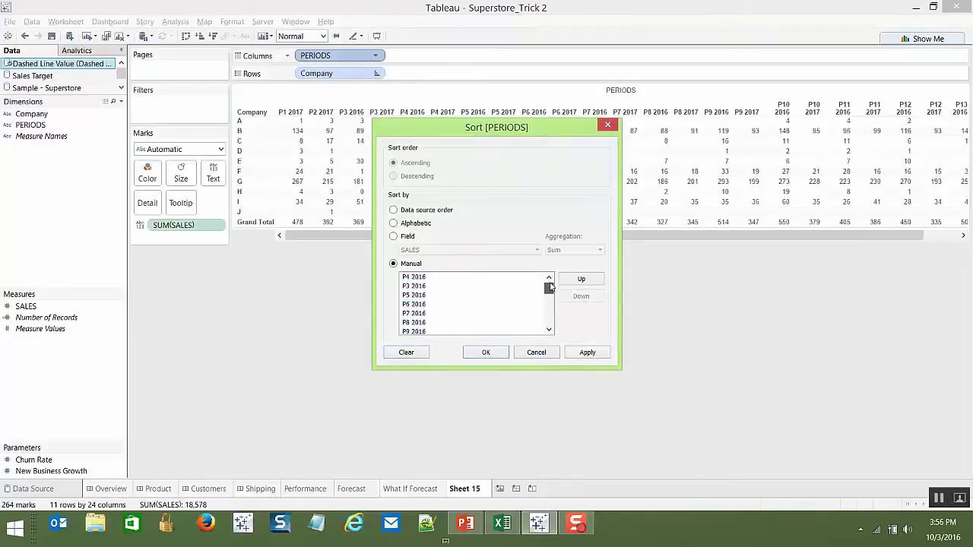
scroll(489, 282, down, 2)
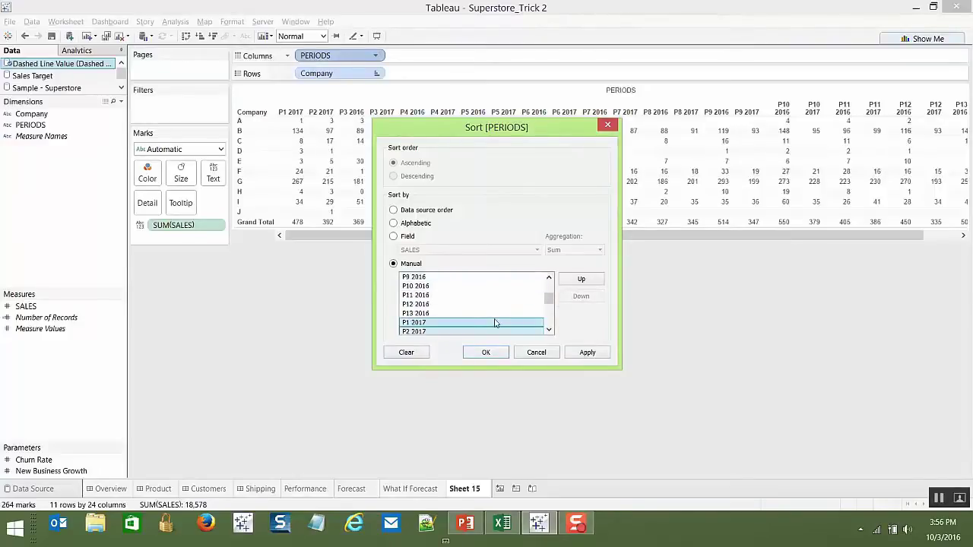
scroll(494, 322, down, 2)
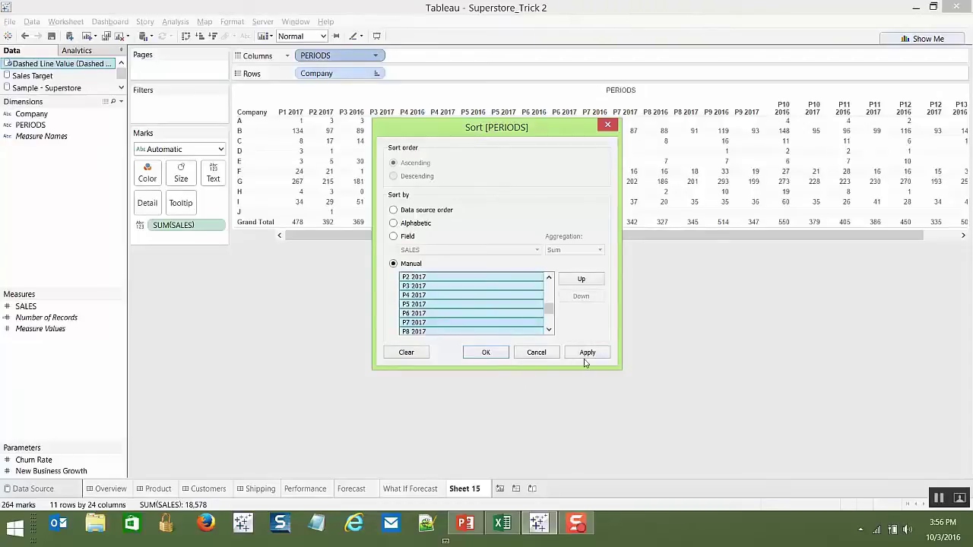
click(585, 358)
click(486, 353)
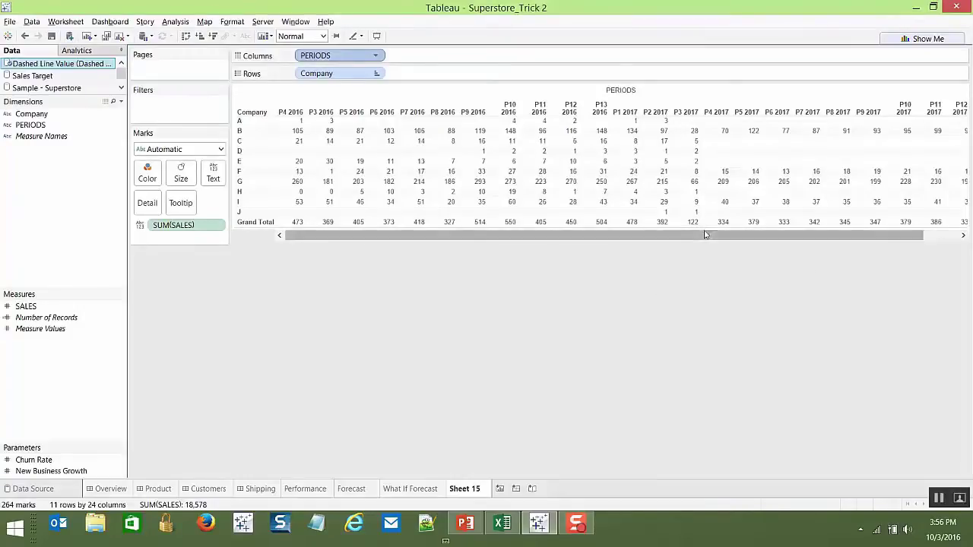
drag(705, 234, 861, 244)
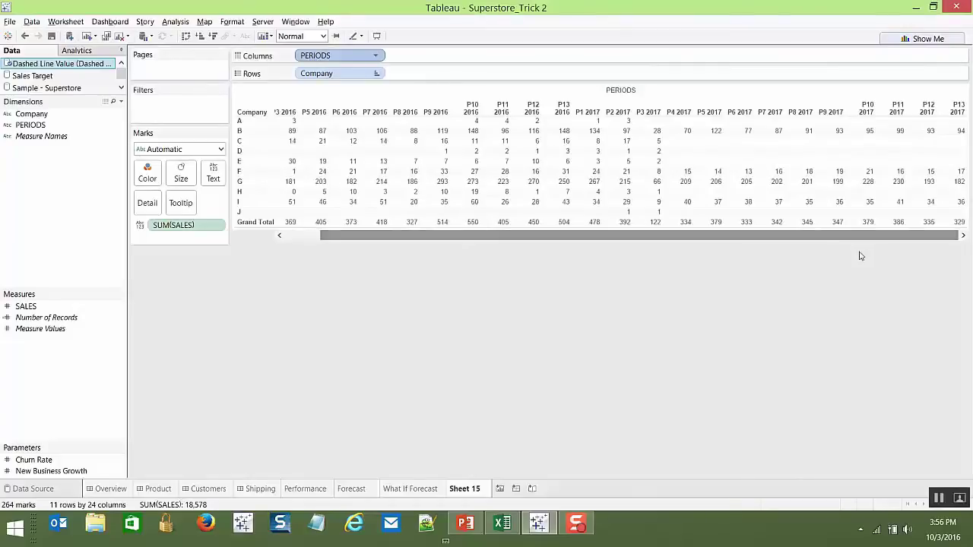
mouse_move(889, 134)
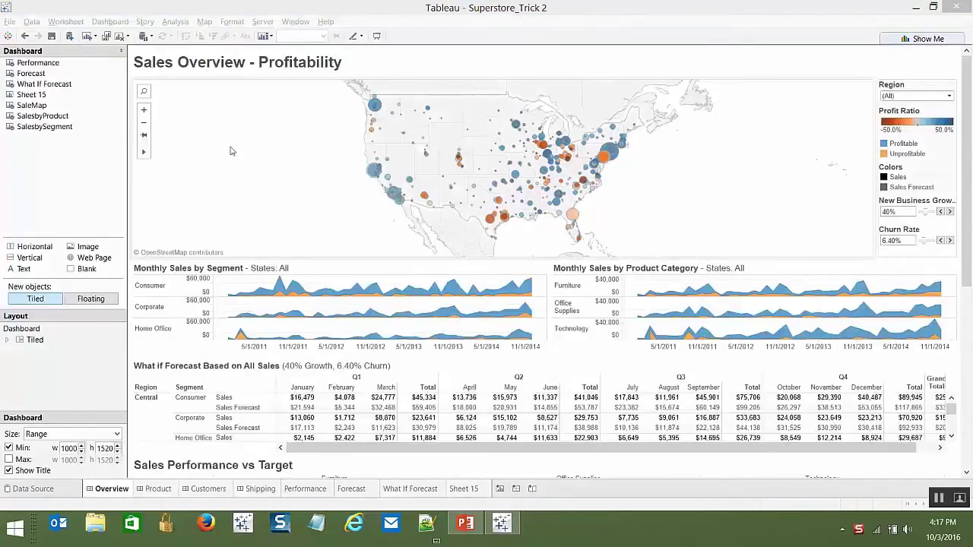
Step: Look over the Overview dashboard, open its actions and start adding a filter action
scroll(970, 113, down, 5)
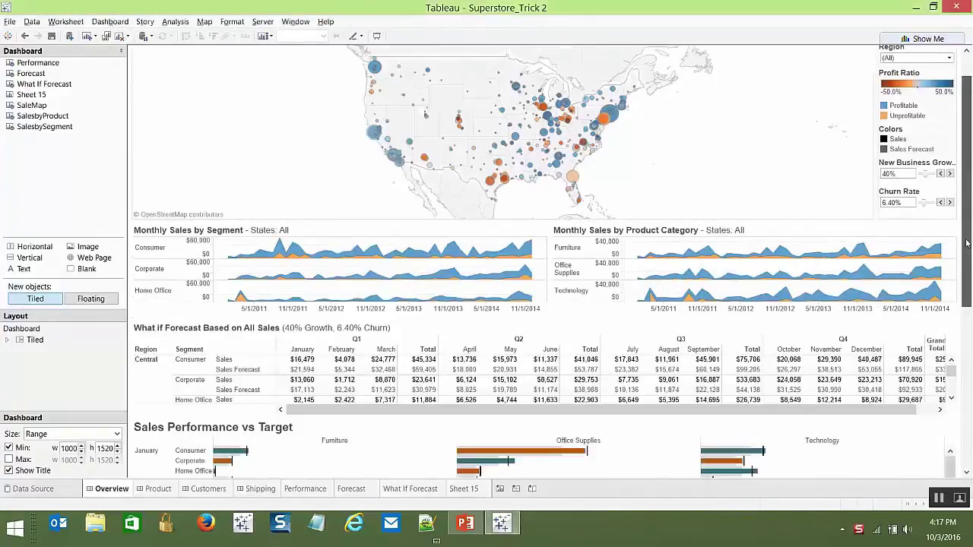
scroll(969, 76, up, 3)
scroll(969, 75, up, 3)
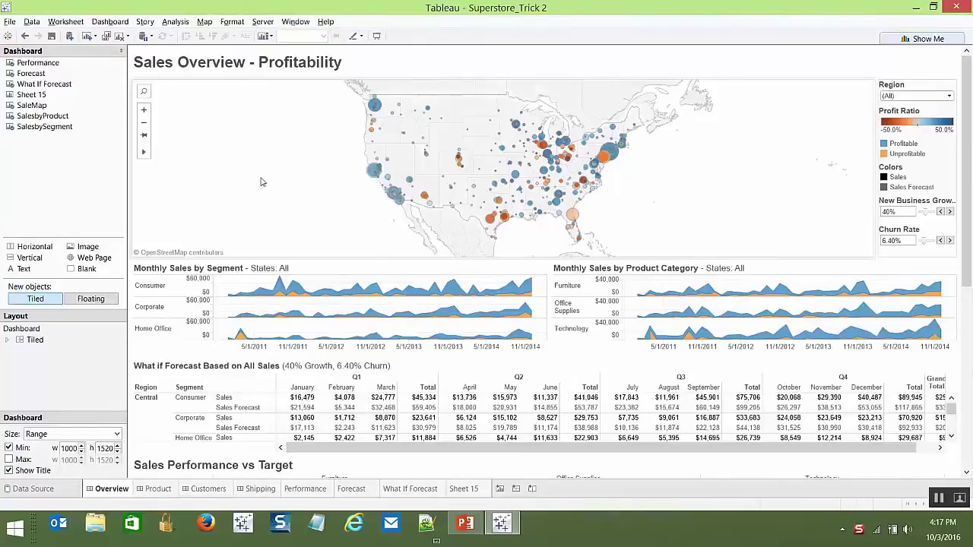
click(111, 23)
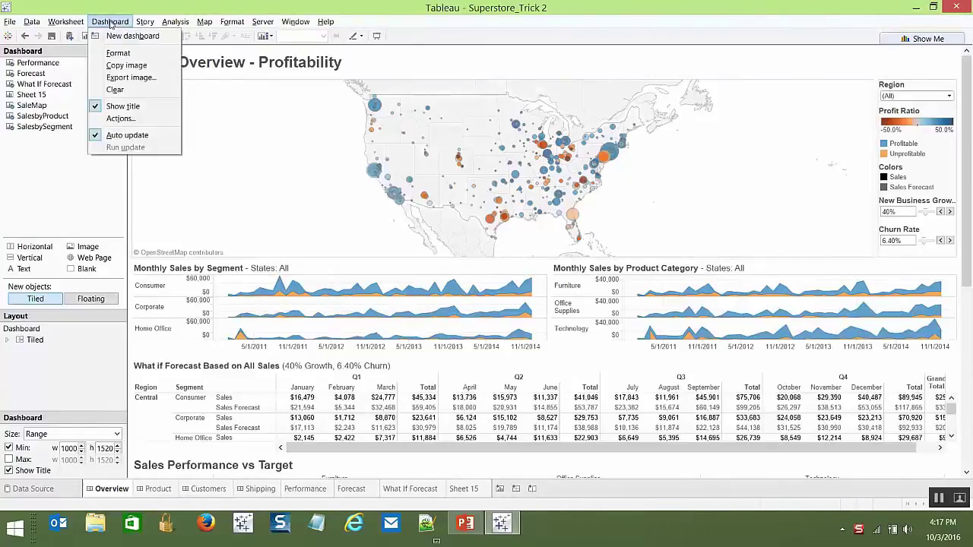
click(131, 121)
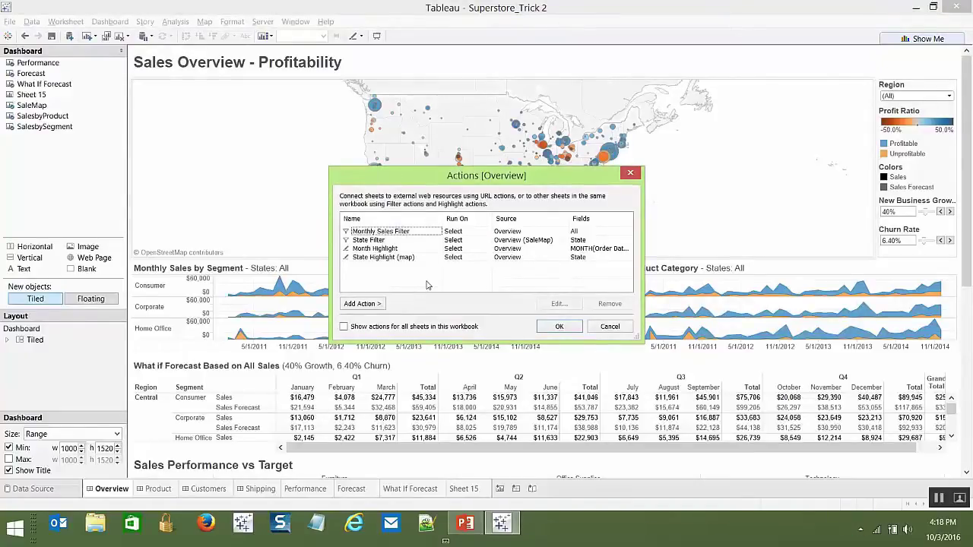
click(372, 304)
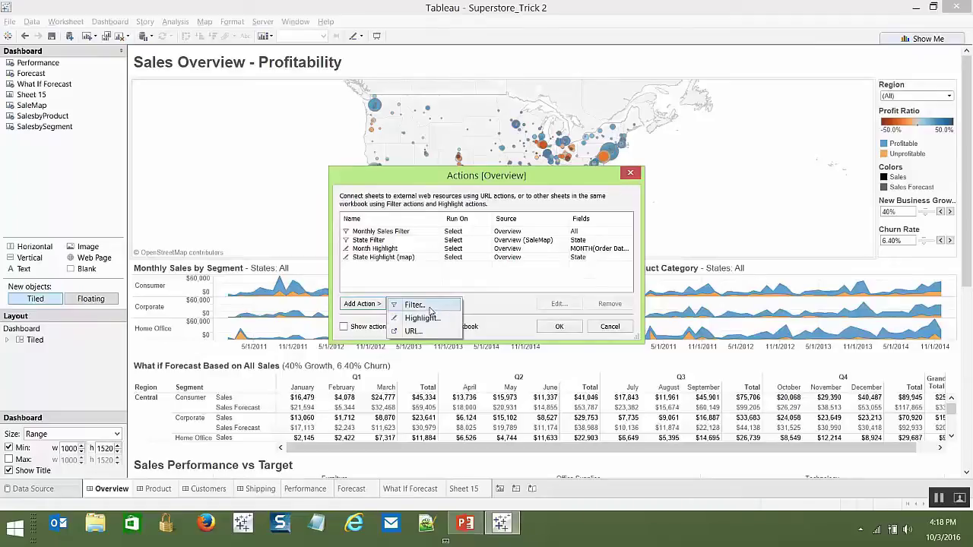
click(429, 305)
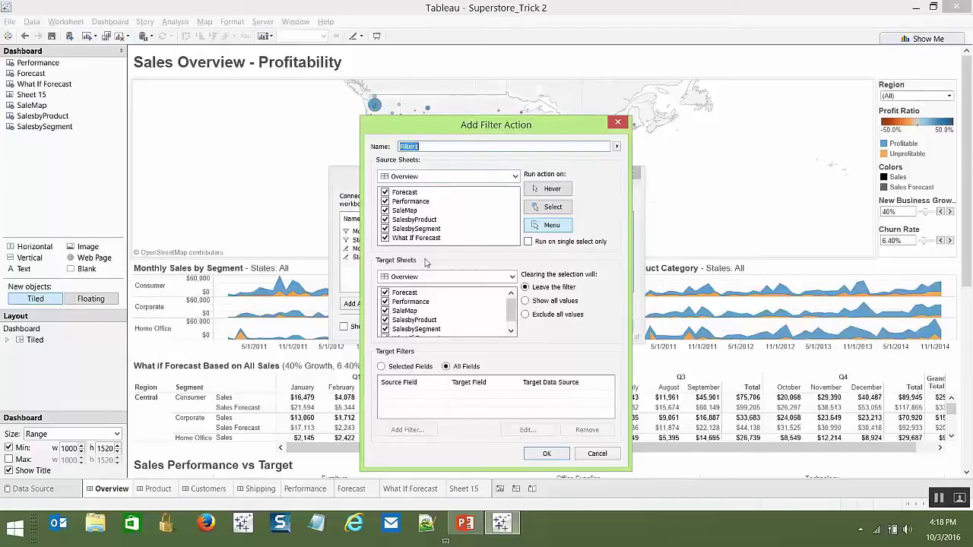
Step: Check the available source and target sheets, and set the filter action to run on Select
click(520, 177)
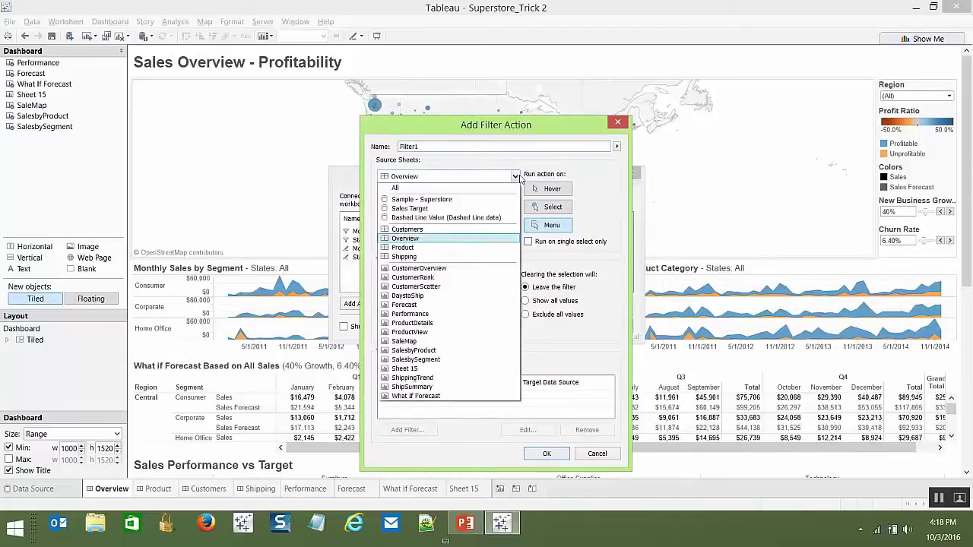
click(519, 177)
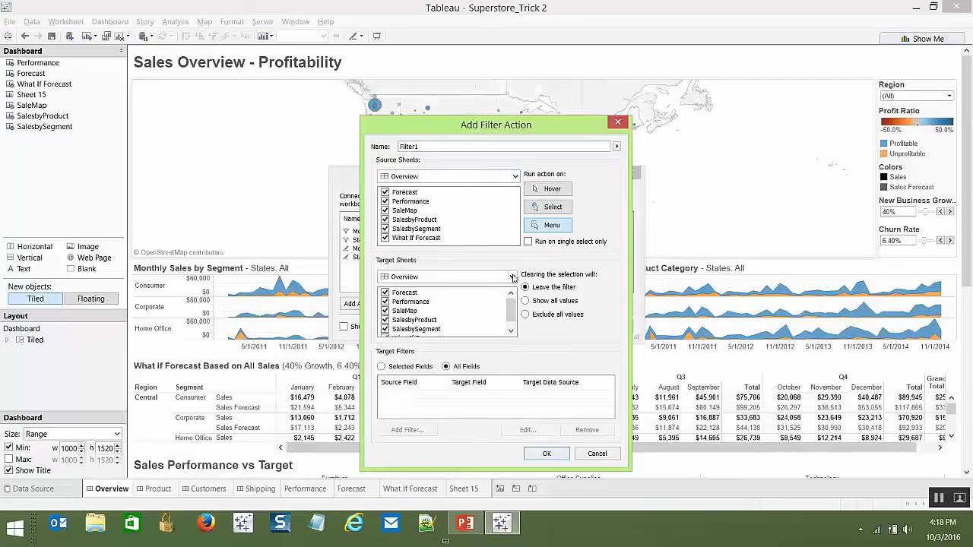
click(512, 277)
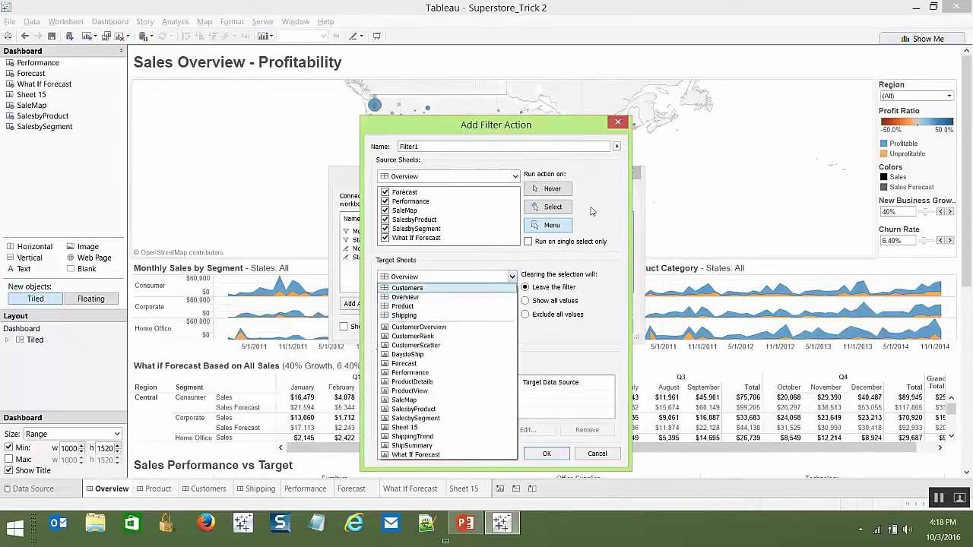
click(592, 211)
click(545, 212)
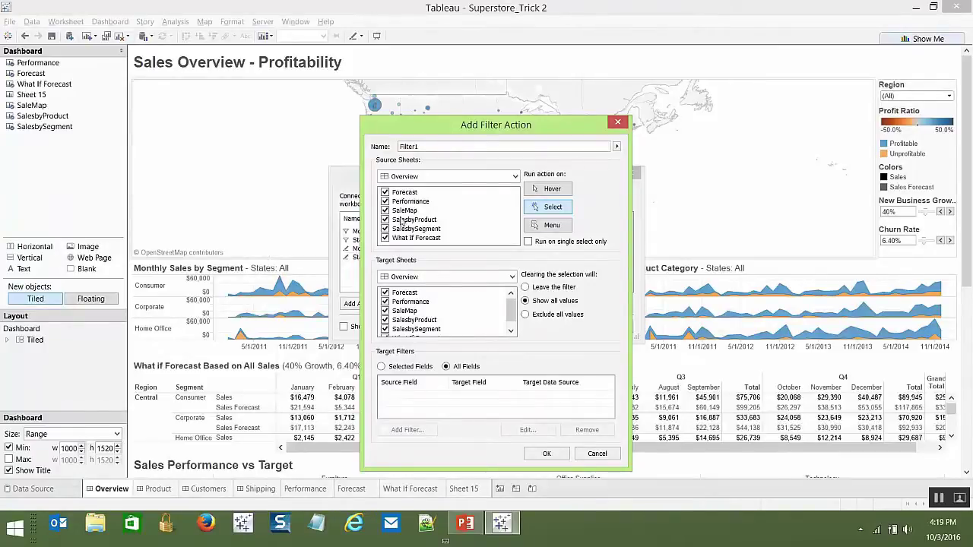
Step: Uncheck every target sheet of the filter action except Performance
click(384, 302)
click(385, 311)
click(384, 292)
click(385, 302)
click(385, 311)
click(385, 313)
click(385, 320)
click(385, 329)
scroll(385, 330, down, 1)
click(385, 329)
scroll(477, 313, up, 1)
Step: Uncheck the source sheets Performance, SaleMap, SalesbyProduct, SalesbySegment and What If Forecast one by one, leaving only Forecast checked
click(390, 203)
click(384, 201)
click(385, 210)
click(384, 219)
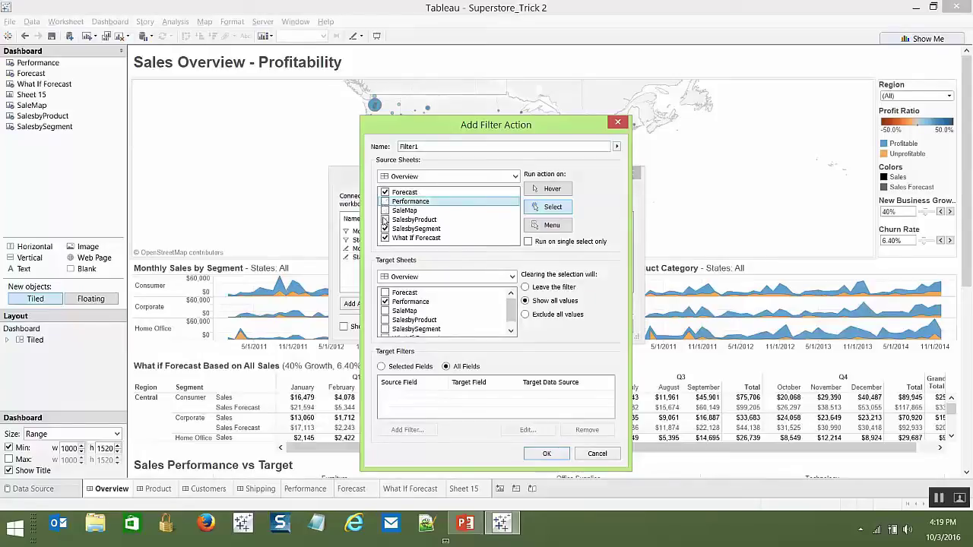
click(384, 229)
click(385, 238)
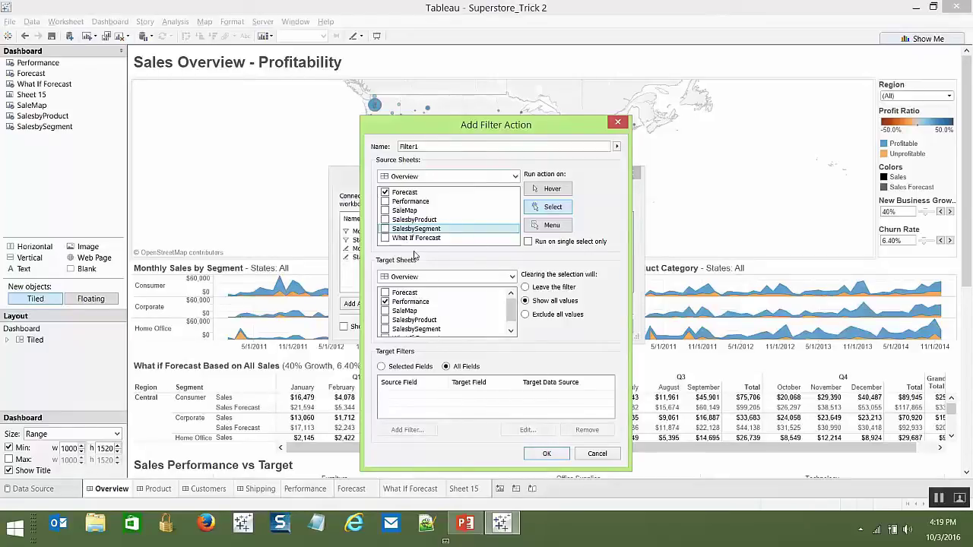
Step: Recheck the source sheets Performance, SaleMap, SalesbyProduct, SalesbySegment and What If Forecast
click(384, 202)
click(384, 211)
click(384, 221)
click(384, 230)
click(385, 238)
Step: Select the source sheets from Forecast to What If Forecast as a range and uncheck them together, keeping only Forecast checked
click(417, 195)
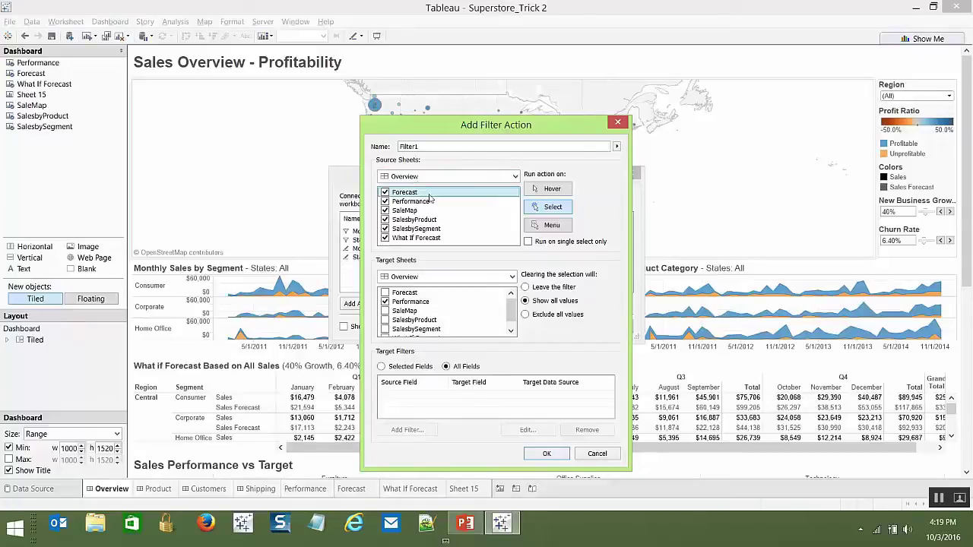
shift+click(427, 240)
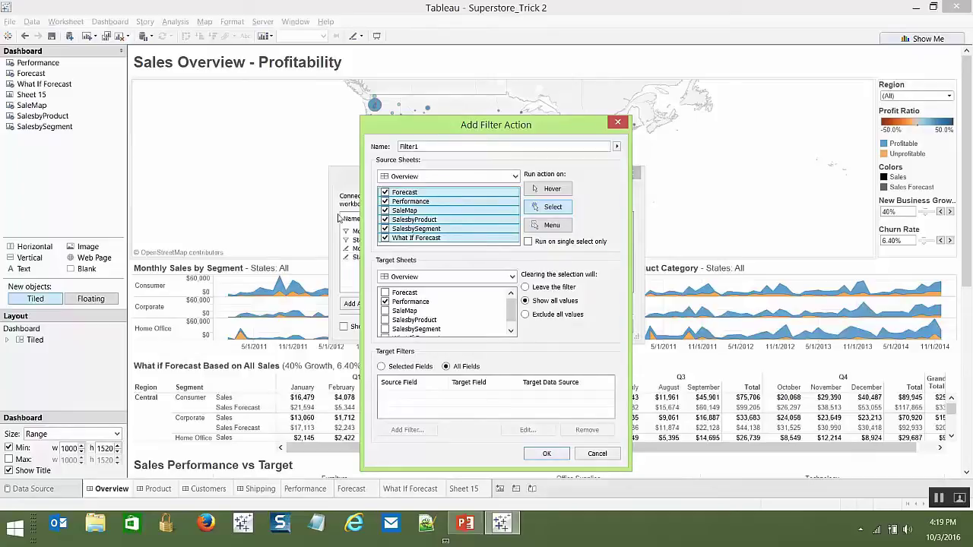
click(385, 192)
click(458, 213)
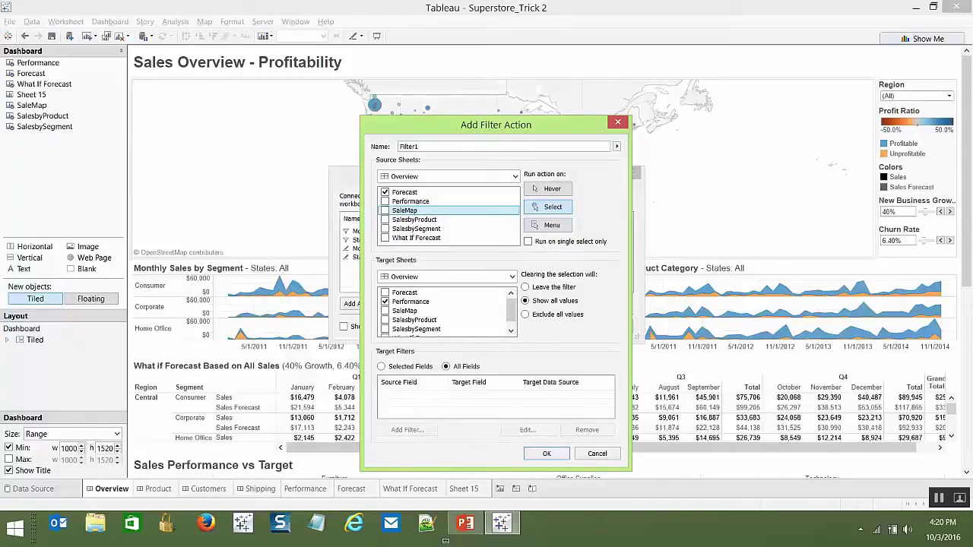
Step: Exit the Trick 3 slide show and switch to the Tableau workbook Book2
click(861, 530)
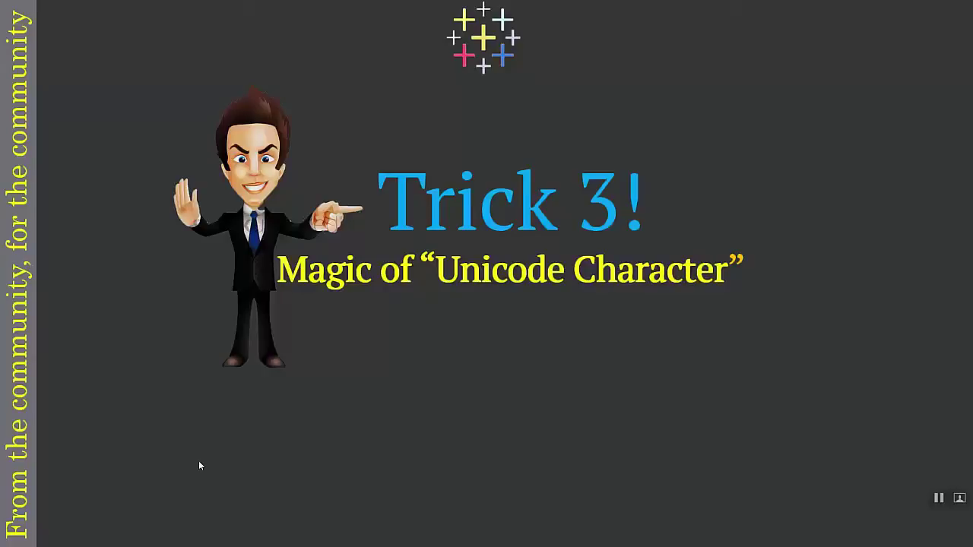
key(Escape)
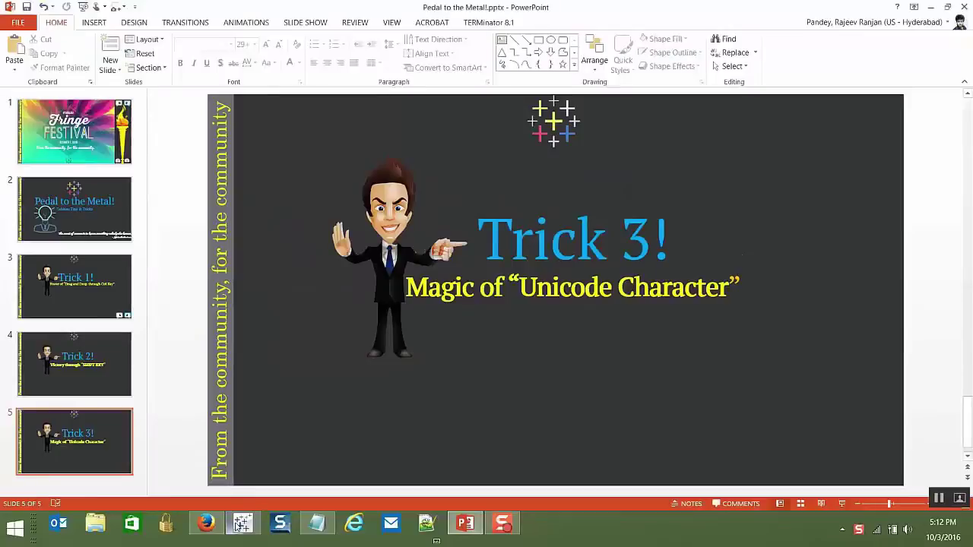
click(240, 523)
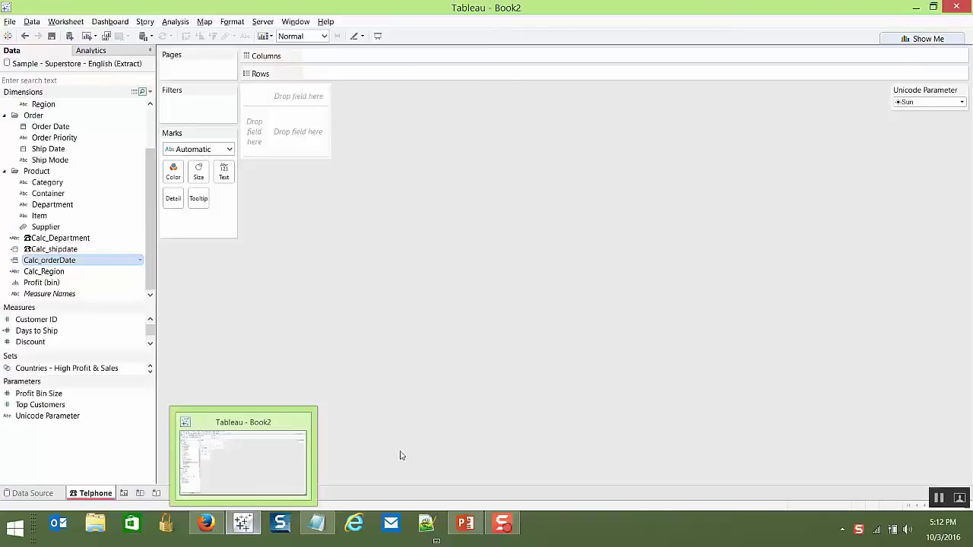
Step: Switch to the Unicode character table in Firefox and view the details of the Black Telephone character
click(205, 522)
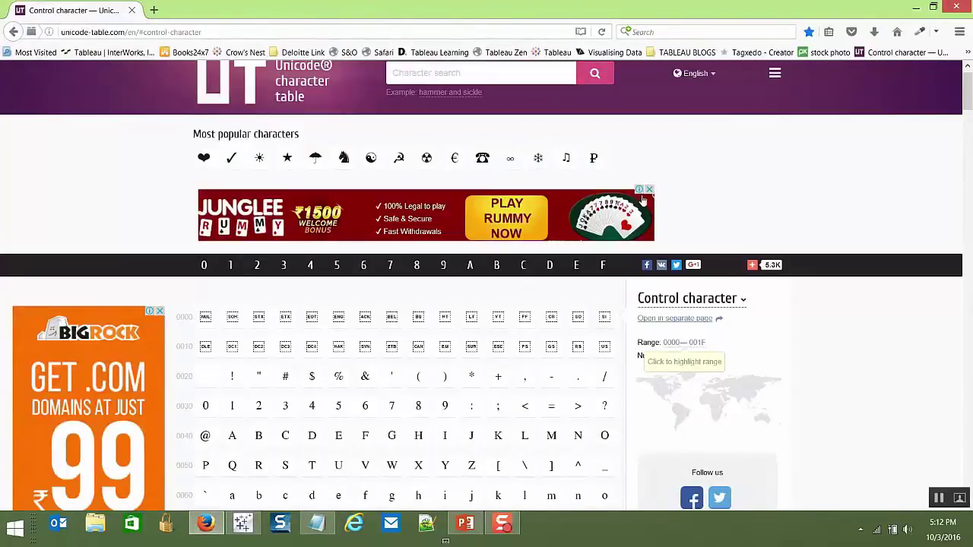
drag(967, 89, 965, 459)
click(804, 109)
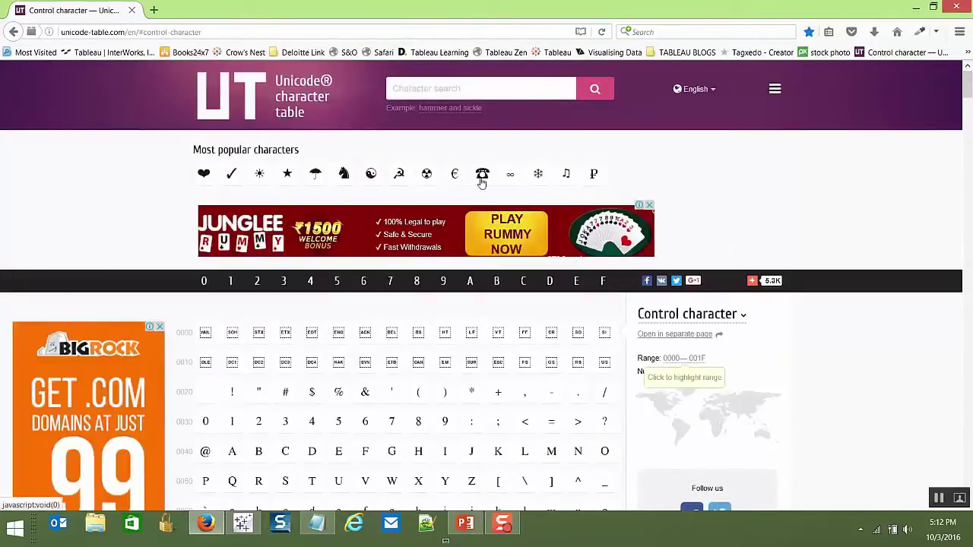
mouse_move(482, 175)
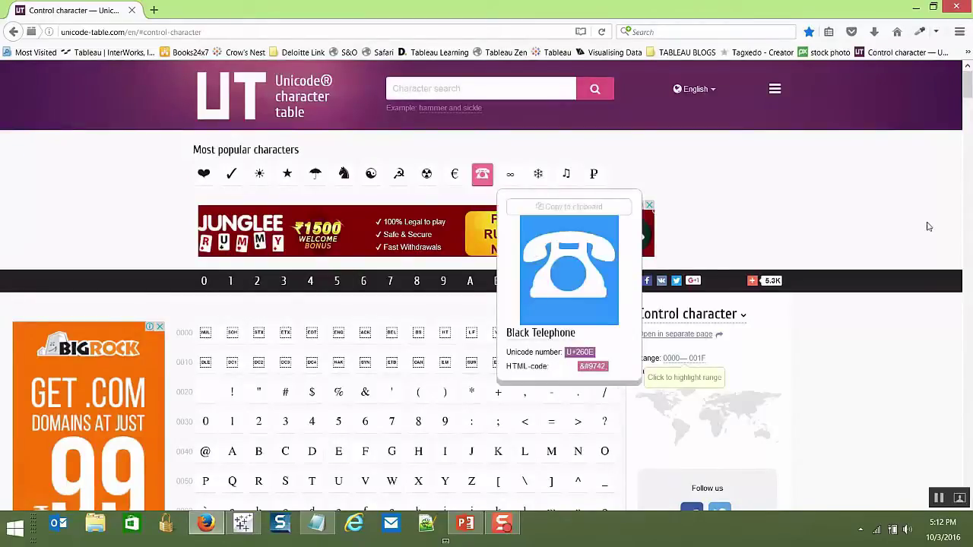
Step: View the symbols collected in the untitled Notepad file and return to the Tableau workbook Book2
click(317, 523)
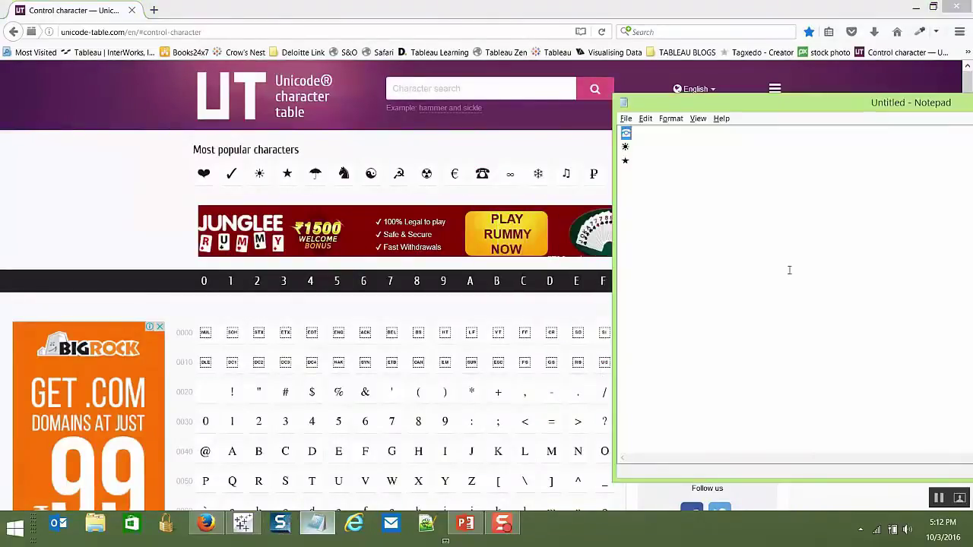
click(784, 252)
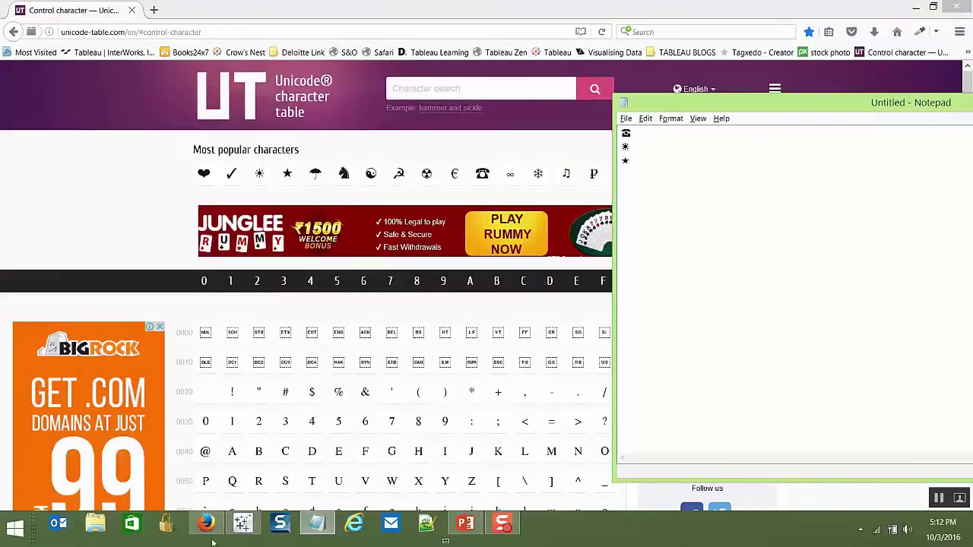
key(alt+Tab)
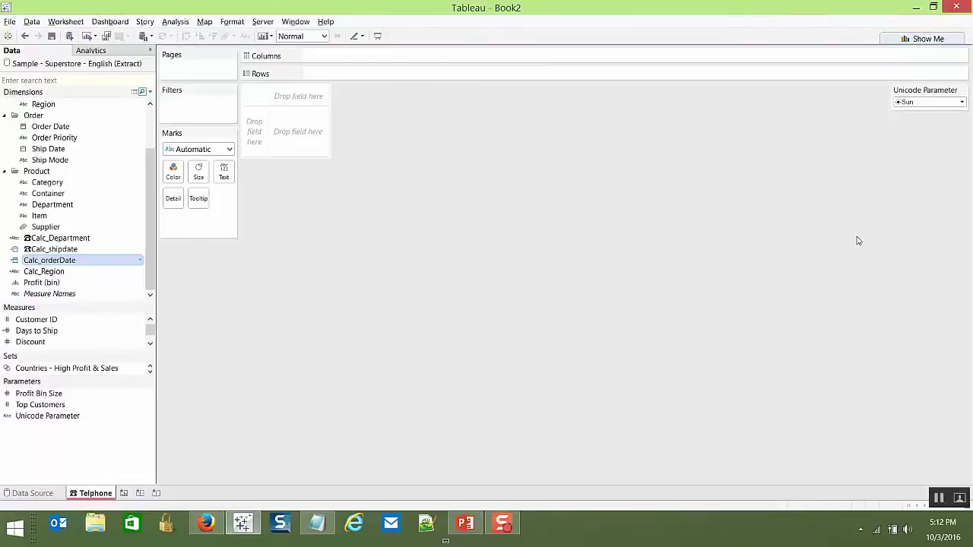
Step: Examine the symbols in Unicode Parameter's display values for Sun, Star and Telphone, both in its definition and in the sheet's parameter control
right_click(76, 415)
click(167, 275)
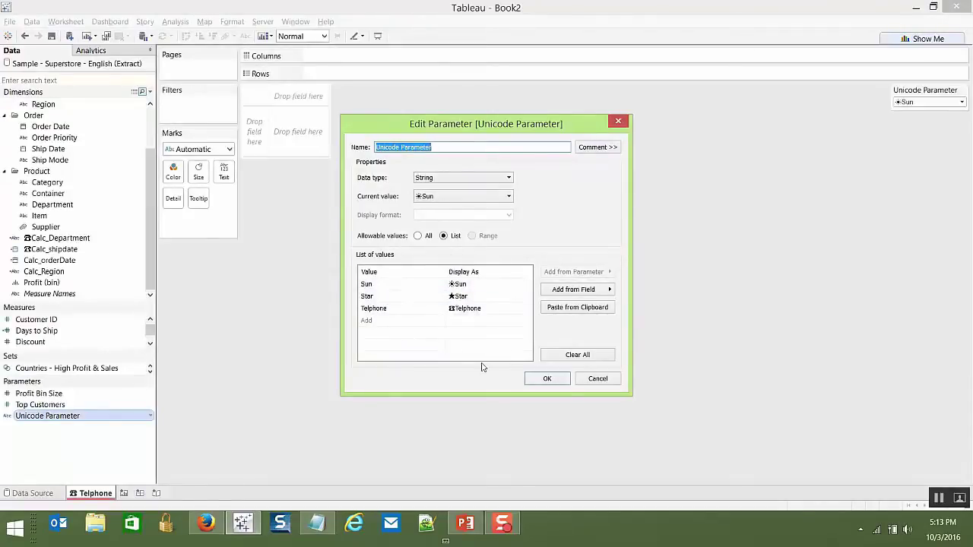
double_click(460, 285)
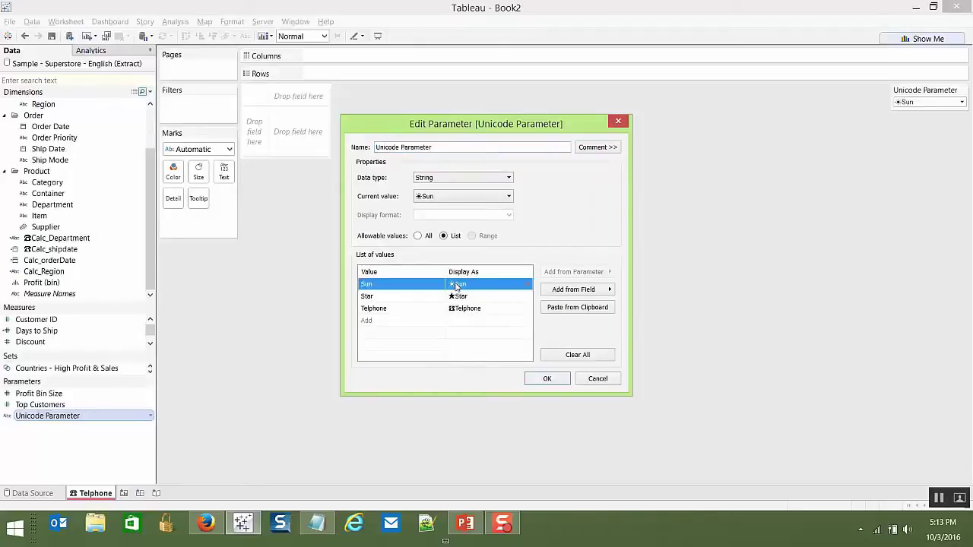
key(Home)
key(shift+Right)
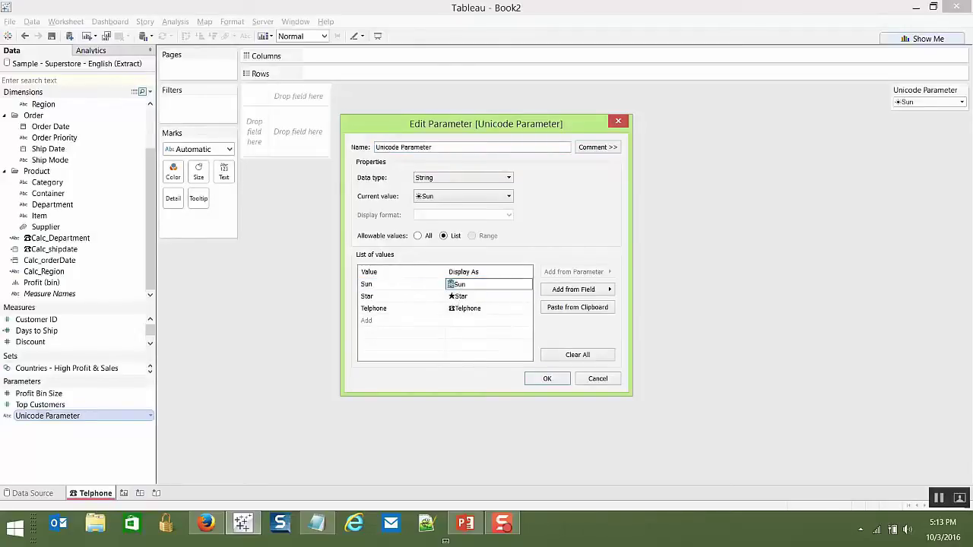
click(456, 298)
click(456, 298)
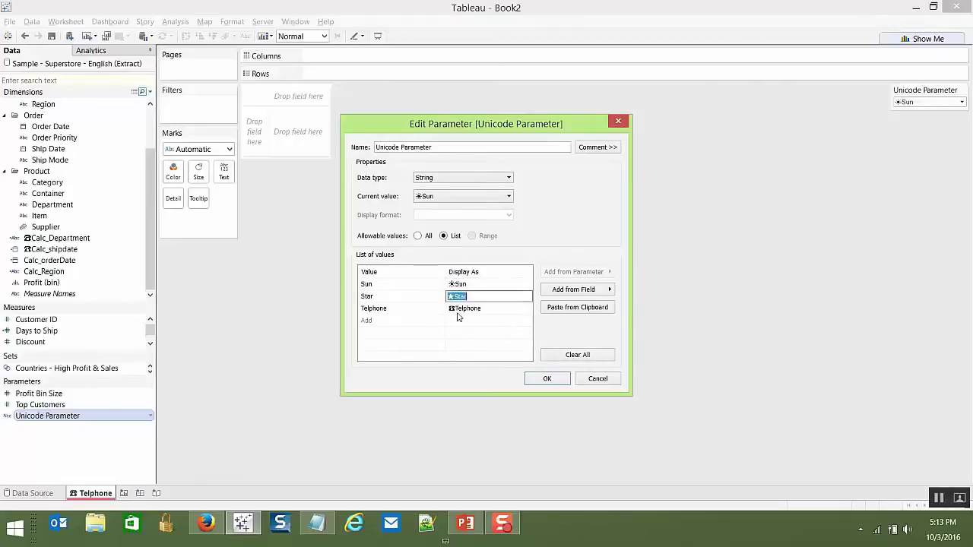
click(454, 296)
click(455, 309)
click(456, 309)
click(551, 382)
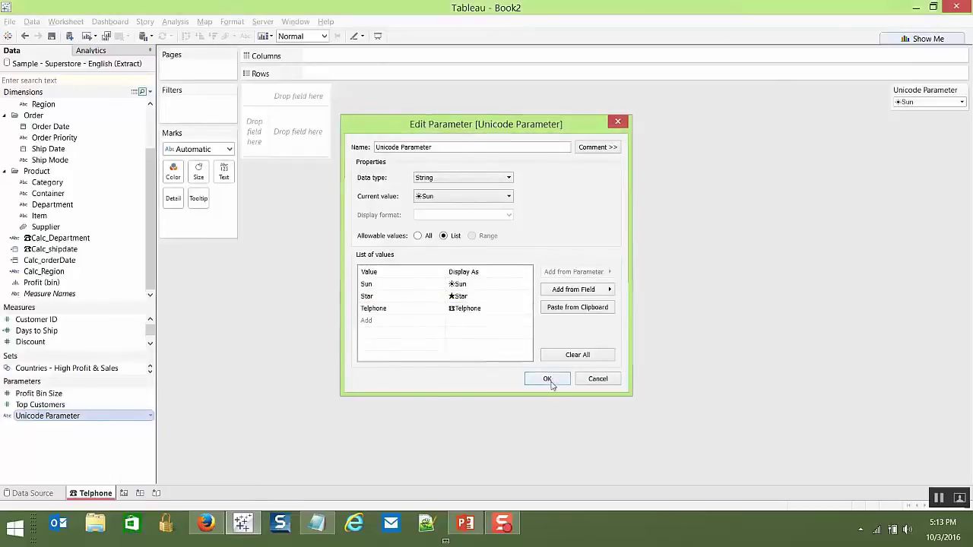
click(934, 102)
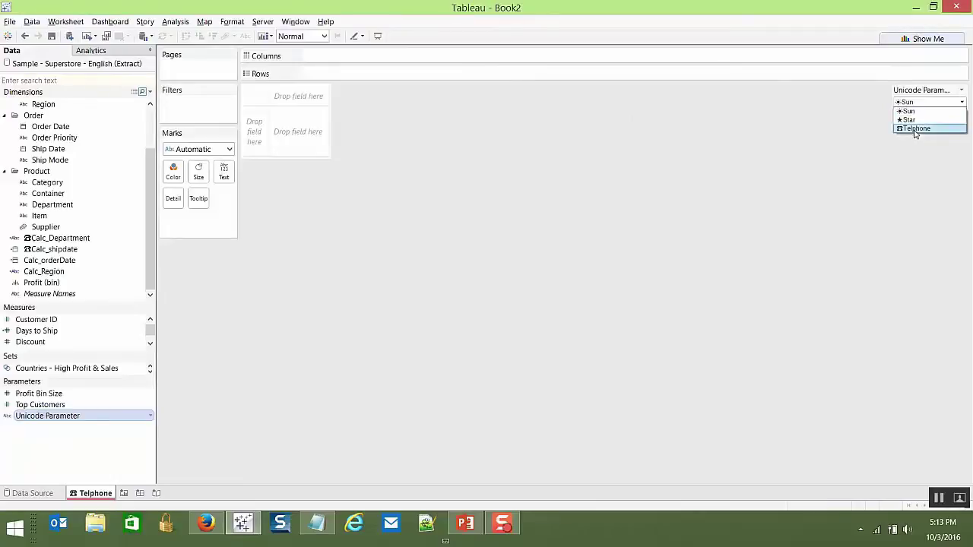
click(480, 234)
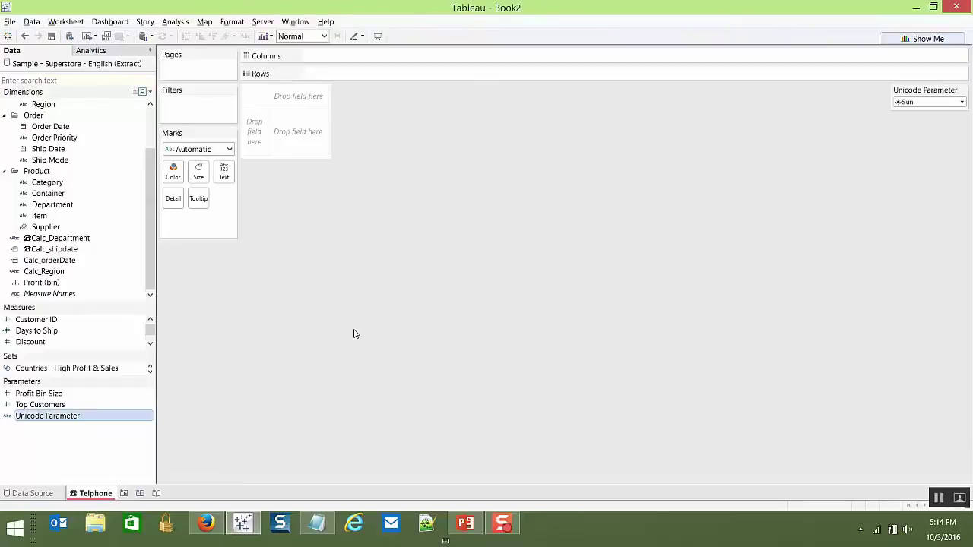
Step: View the tab colour options available for the Telphone sheet
right_click(101, 492)
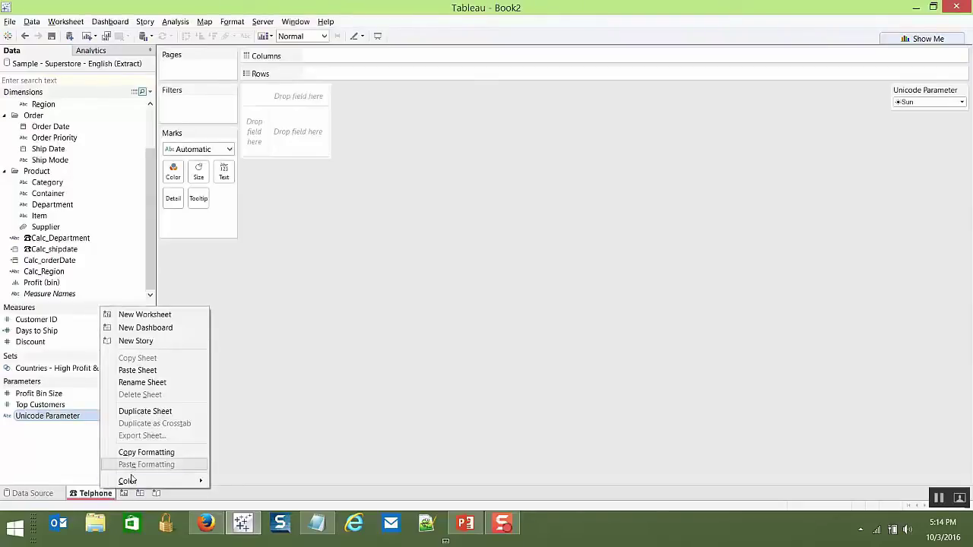
mouse_move(129, 480)
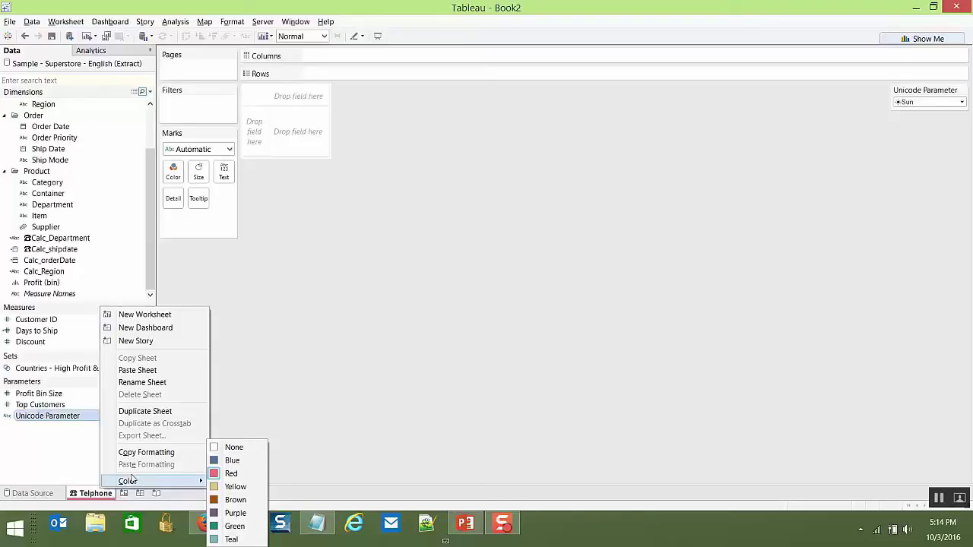
click(425, 303)
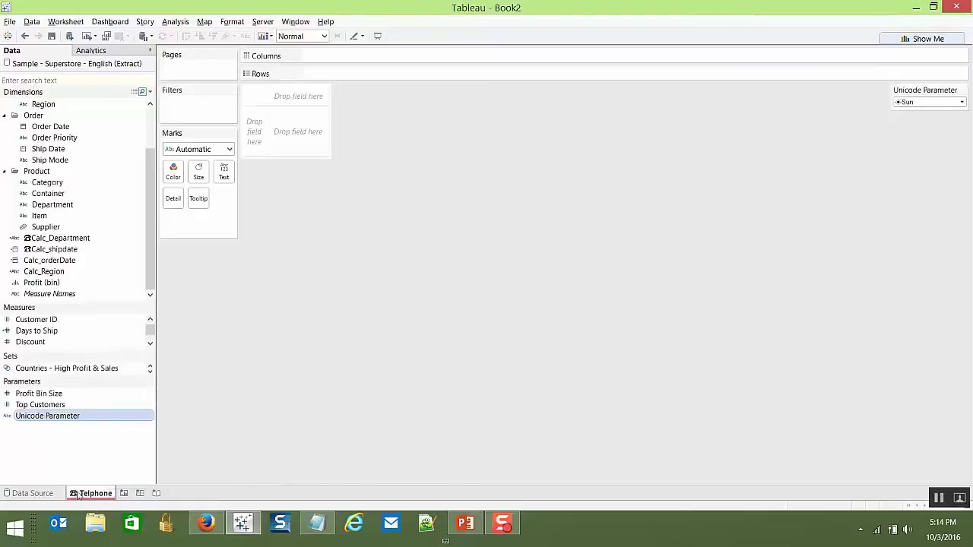
Step: Copy the Yin Yang character from the popular characters of the Unicode table in Firefox
click(219, 536)
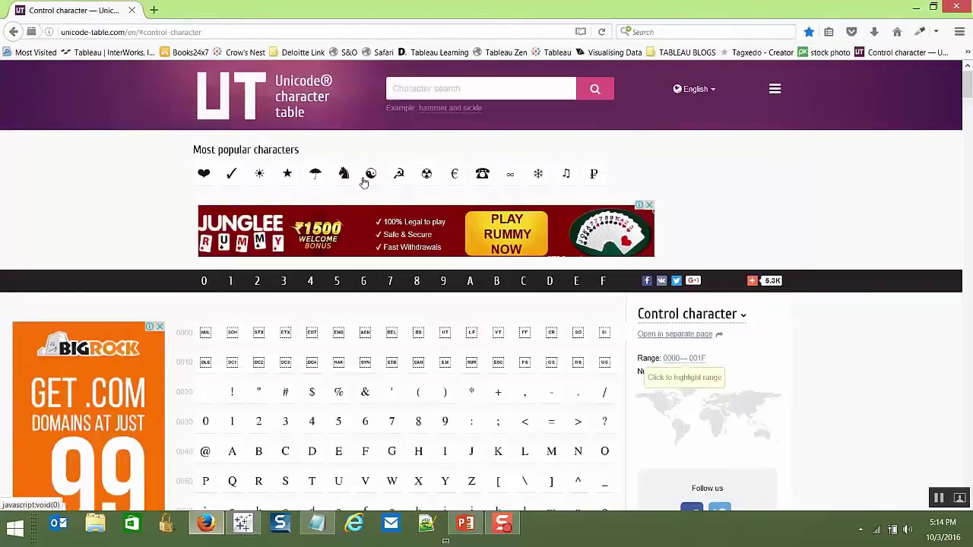
mouse_move(372, 178)
drag(502, 266, 436, 267)
key(ctrl+c)
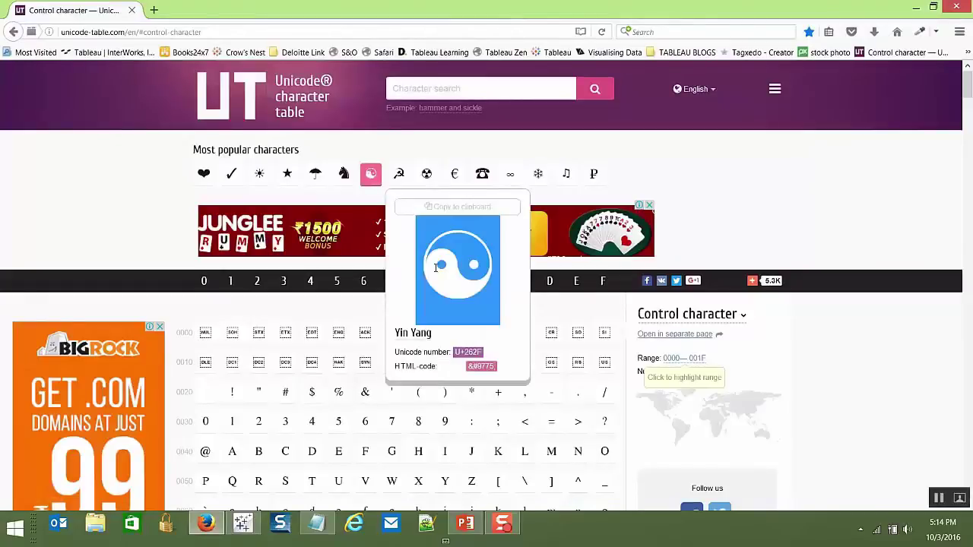
Step: Return to Tableau and replace the telephone symbol in the Telphone sheet name with the copied Yin Yang character
click(243, 522)
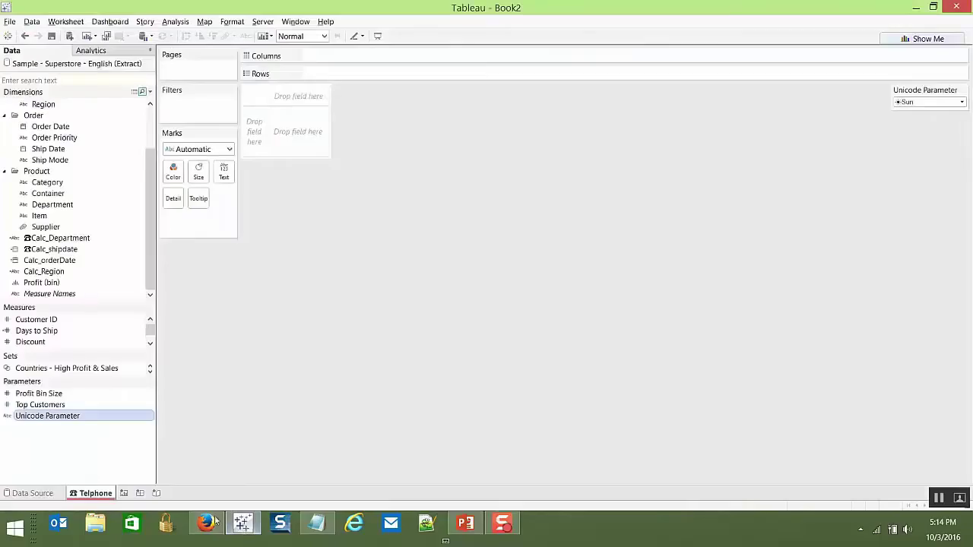
click(82, 493)
drag(78, 493, 66, 494)
key(ctrl+v)
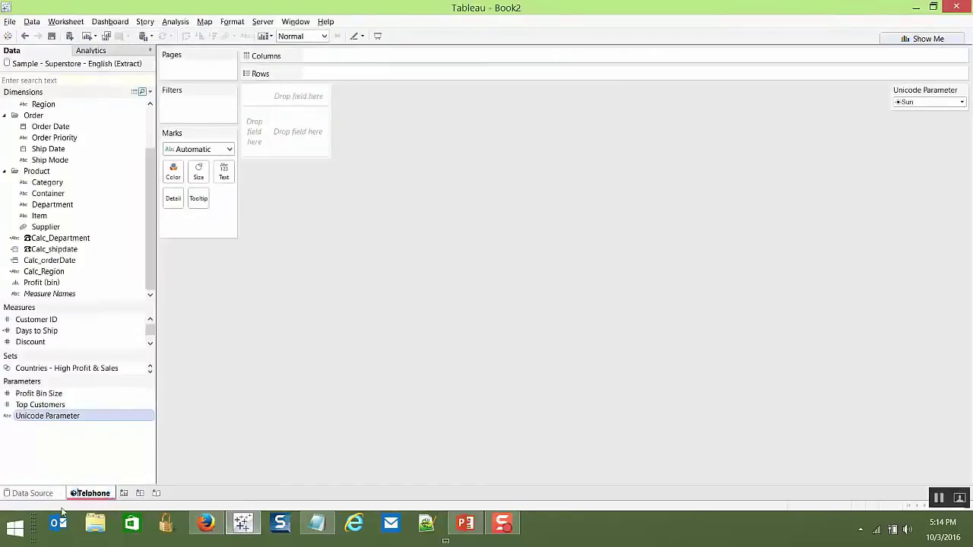
key(Return)
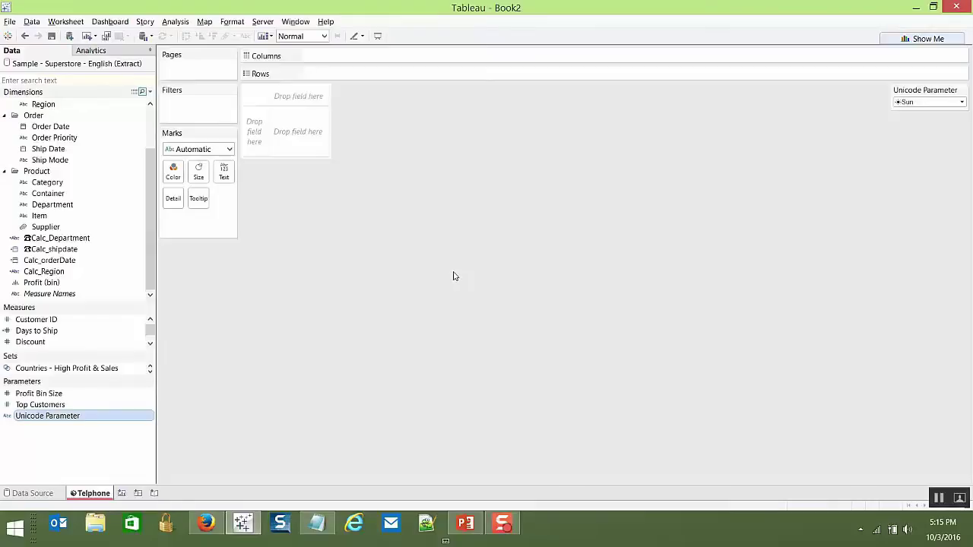
Step: Search the data fields for "r" and clear the search
click(142, 92)
click(142, 79)
text(r)
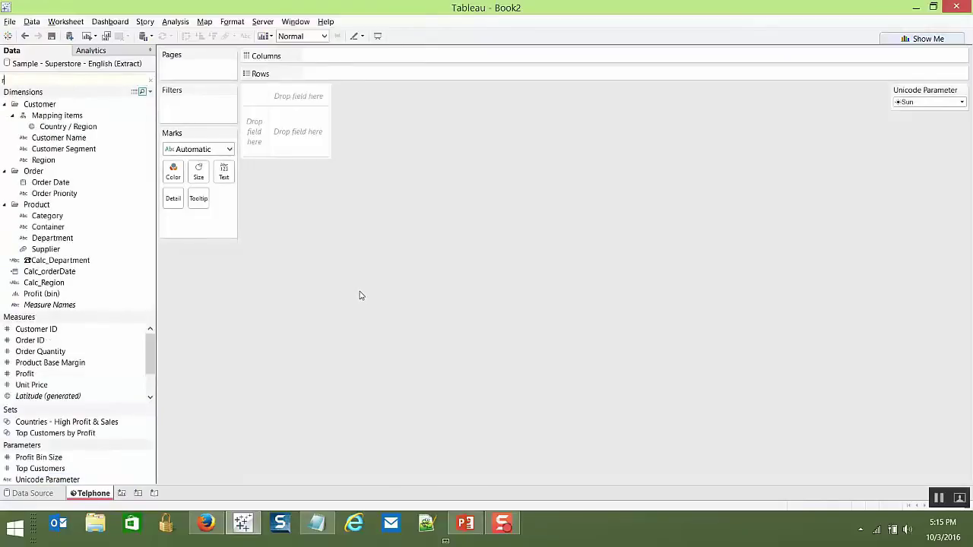
key(BackSpace)
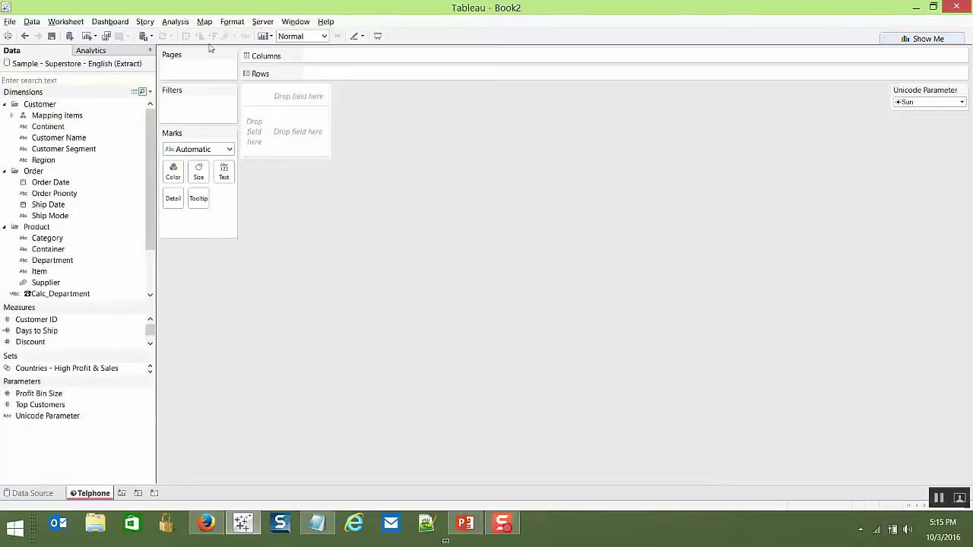
Step: View the list of calculated fields available for editing, noting how the symbol-prefixed ones are ordered
click(176, 21)
mouse_move(173, 107)
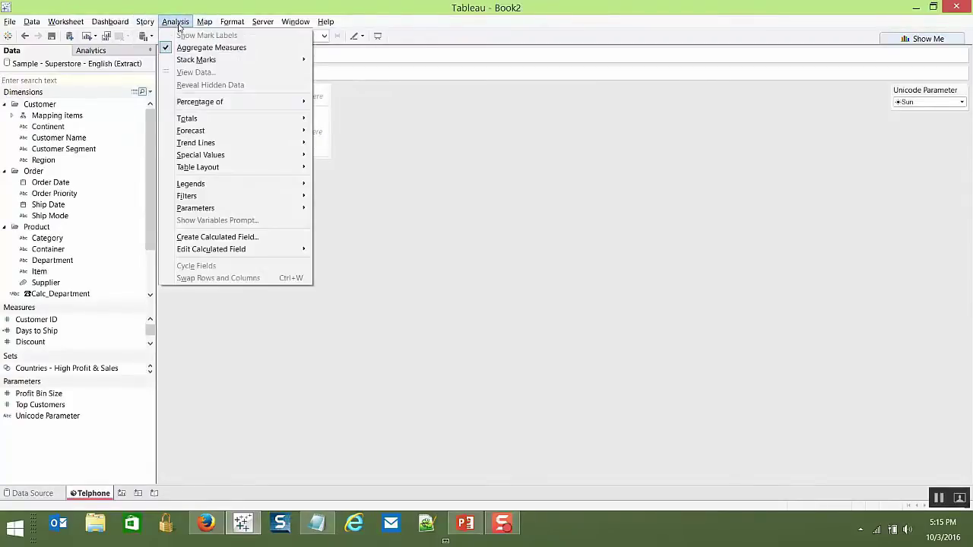
mouse_move(219, 252)
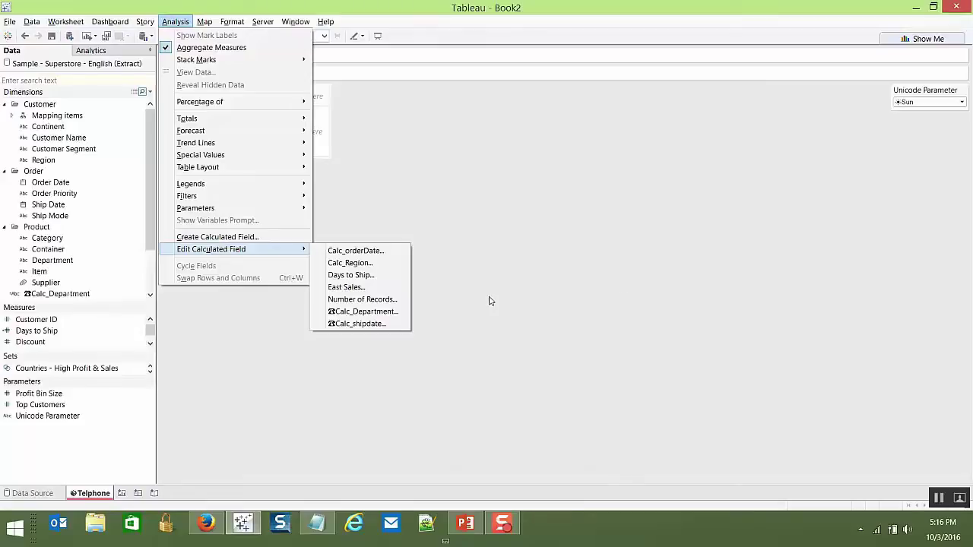
click(489, 339)
Step: Collapse the Customer, Order and Product folders in the list of dimensions
click(5, 104)
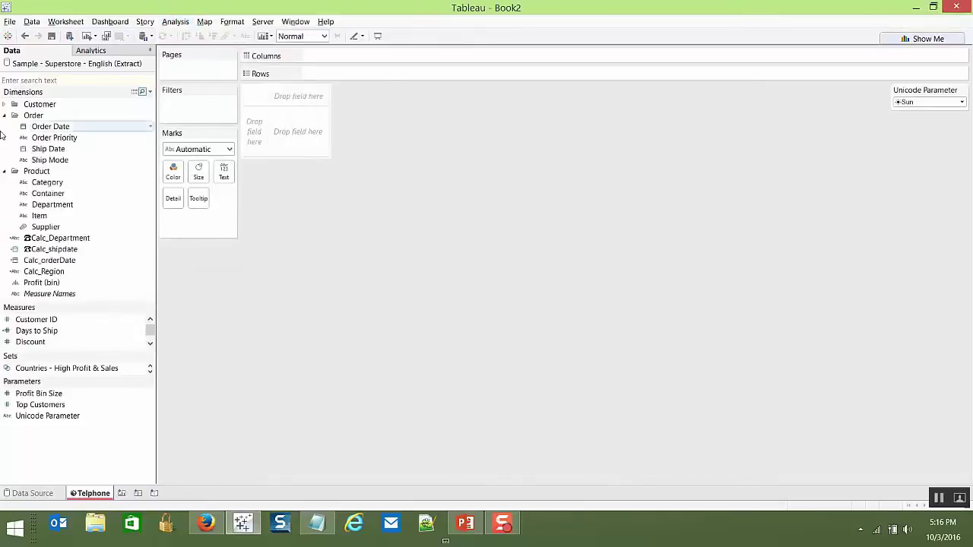
click(5, 115)
click(5, 127)
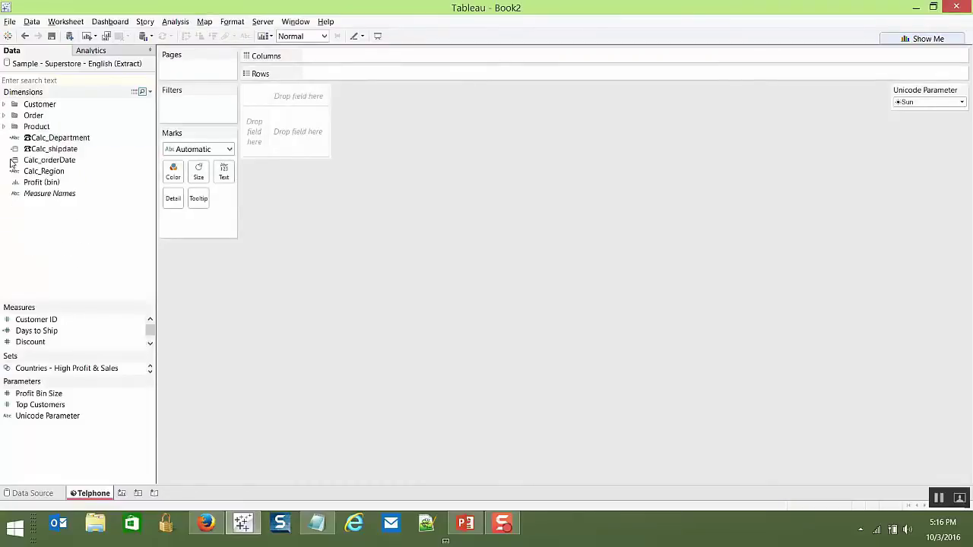
Step: Examine the name and formula of the calculated field ☎Calc_Department
right_click(47, 139)
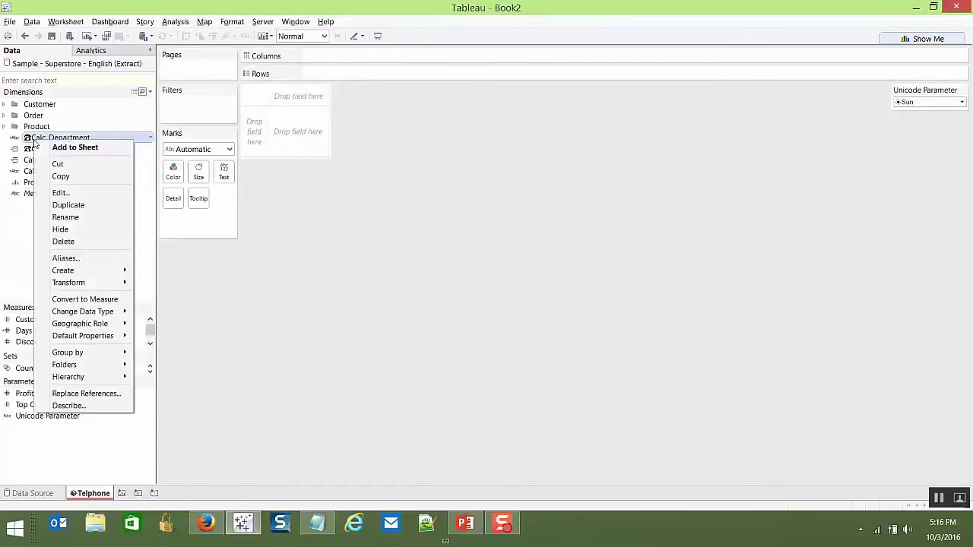
click(60, 194)
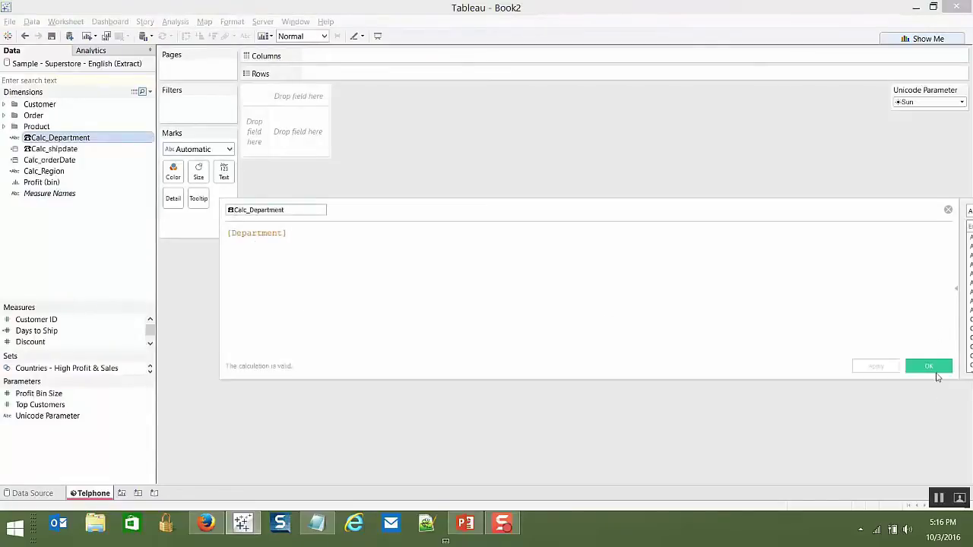
click(929, 367)
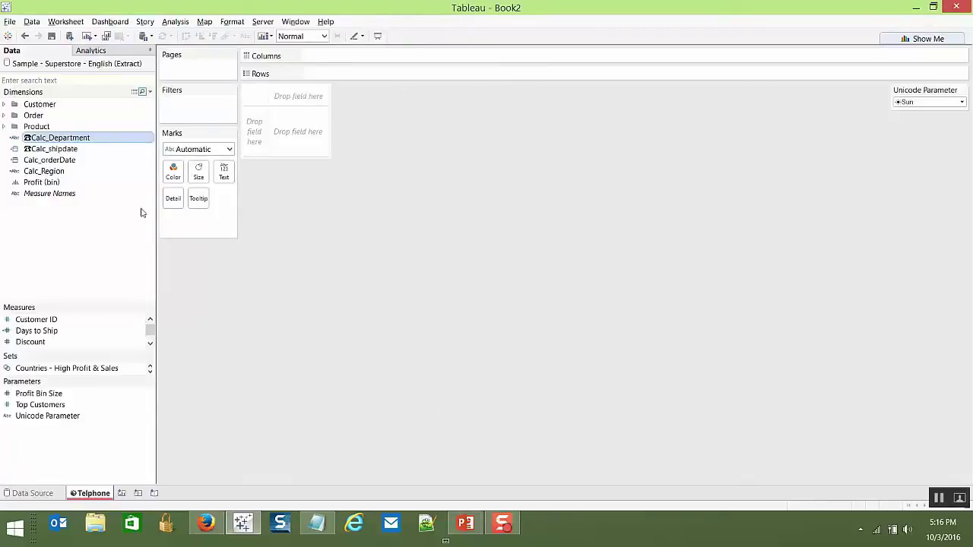
Step: Expand the Customer folder and rename its Region field as !!Region
click(4, 104)
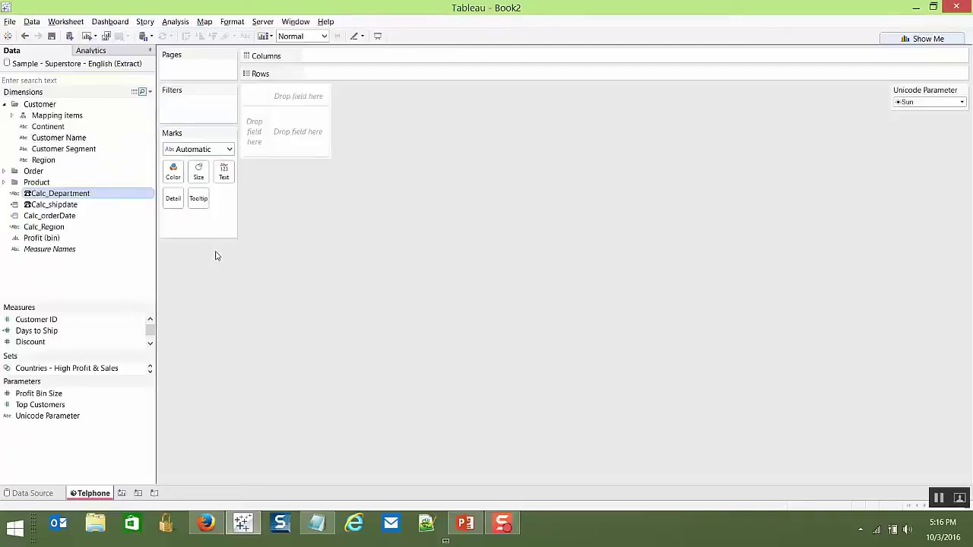
right_click(40, 160)
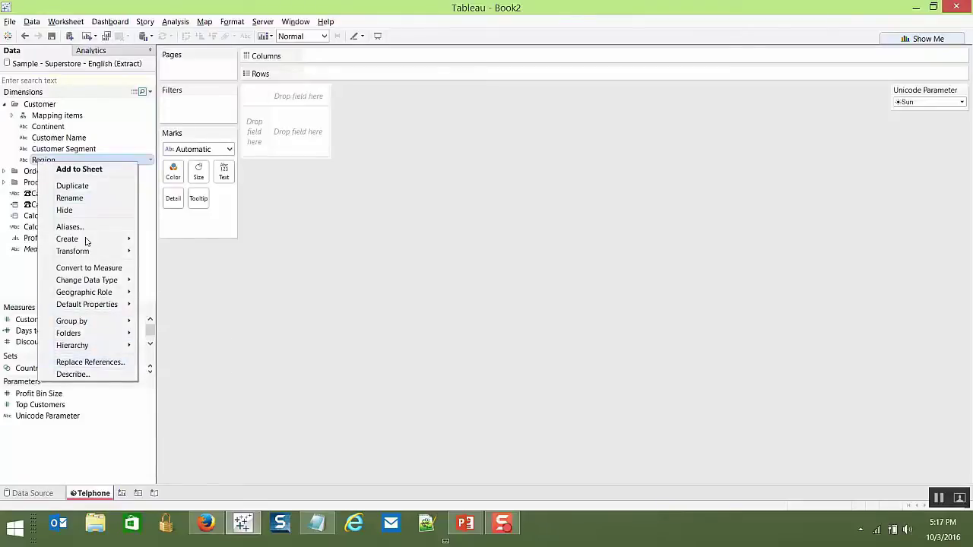
click(84, 199)
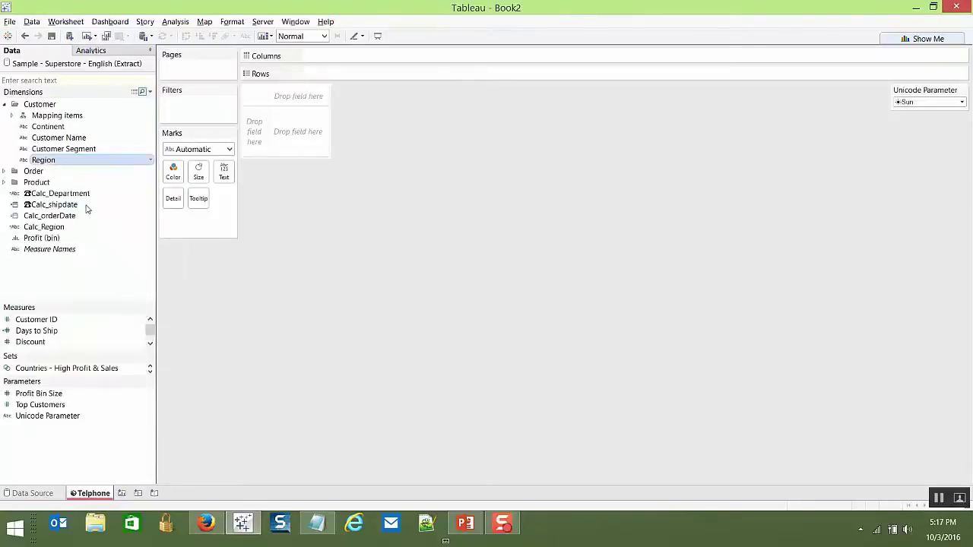
click(32, 160)
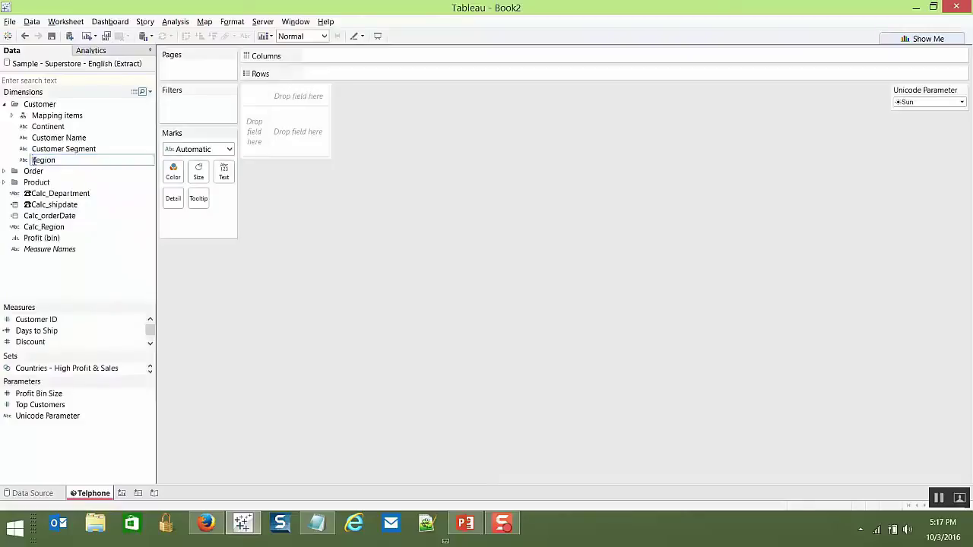
text(!!)
key(Return)
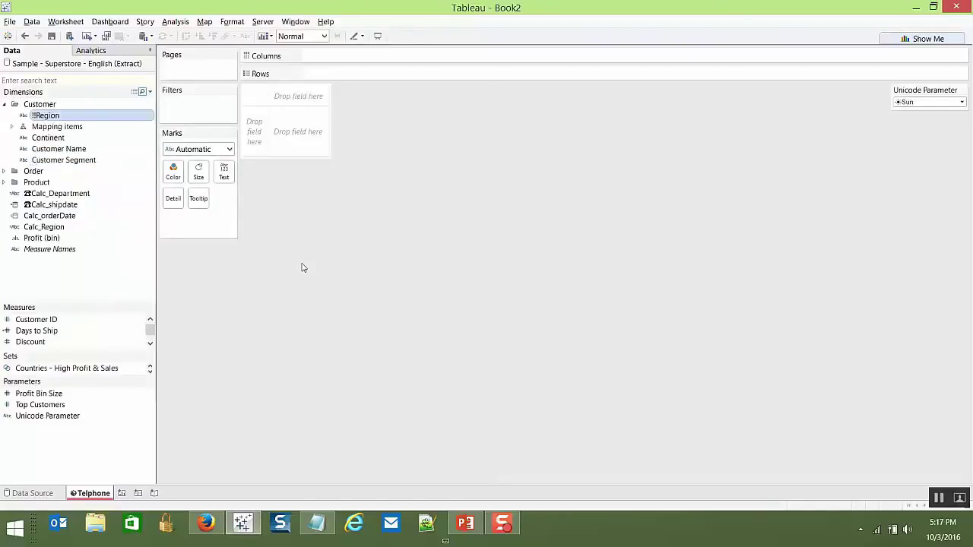
Step: Rename the !!Region field in the Customer folder, replacing its !! prefix with a Unicode symbol
right_click(35, 117)
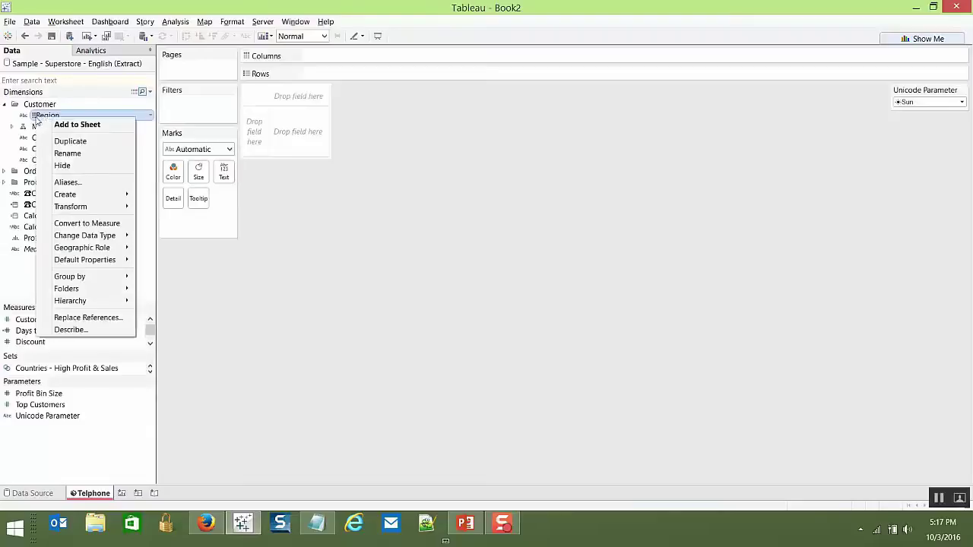
click(67, 152)
key(Home)
key(Delete)
key(Delete)
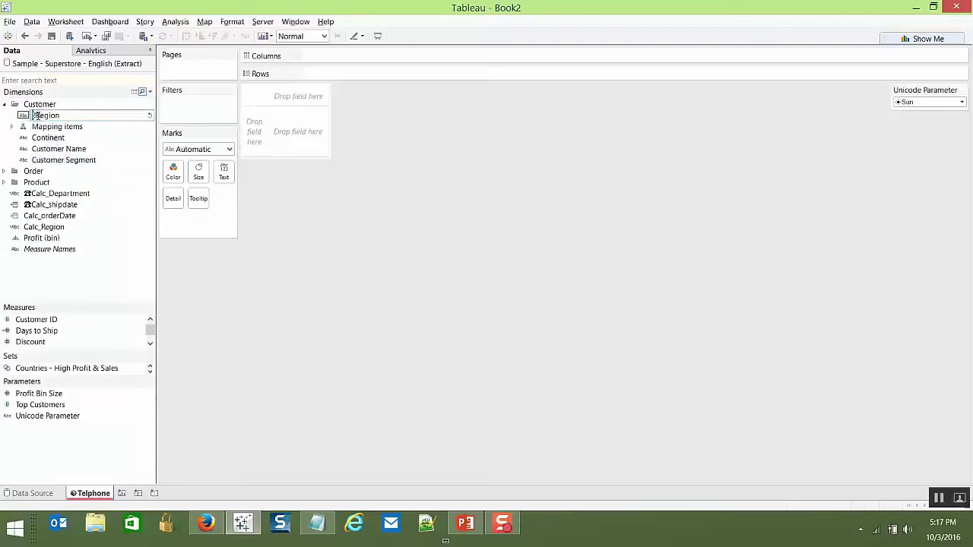
drag(36, 116, 23, 119)
text(☼)
key(Return)
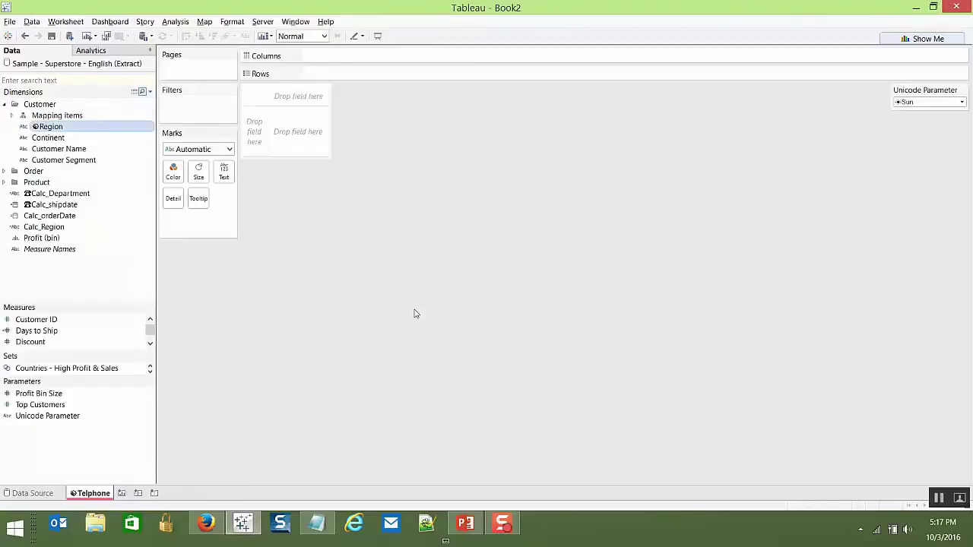
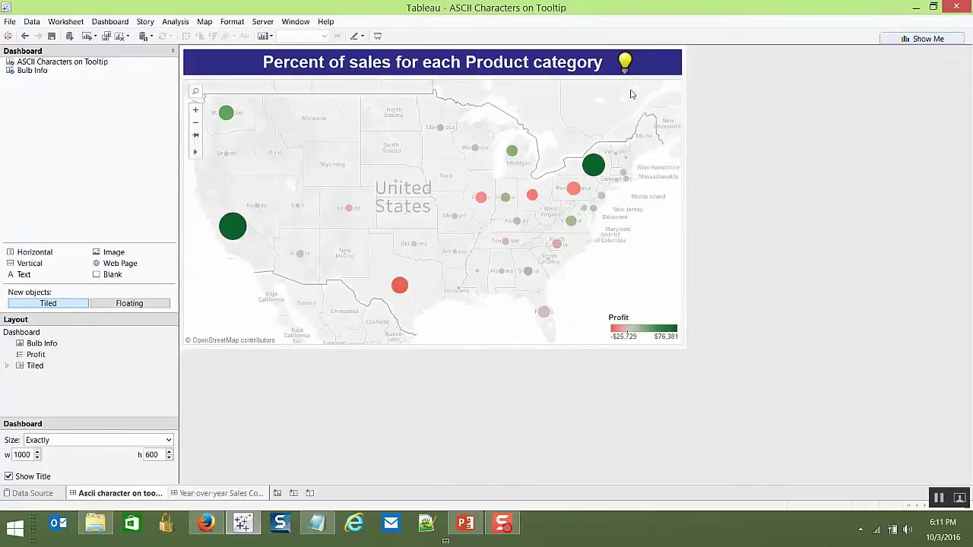
Step: Create a new worksheet in the ASCII Characters on Tooltip workbook and set its mark type to Shape
mouse_move(640, 79)
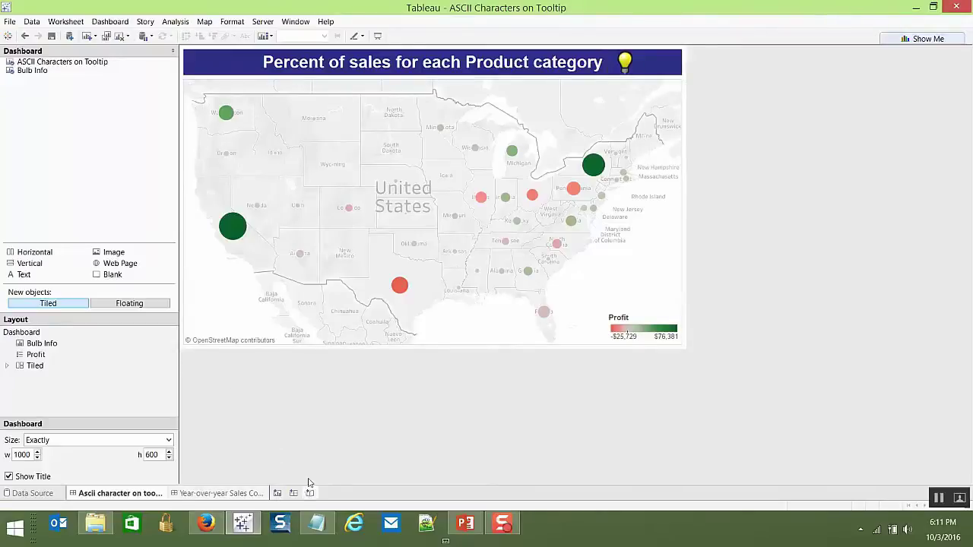
click(277, 493)
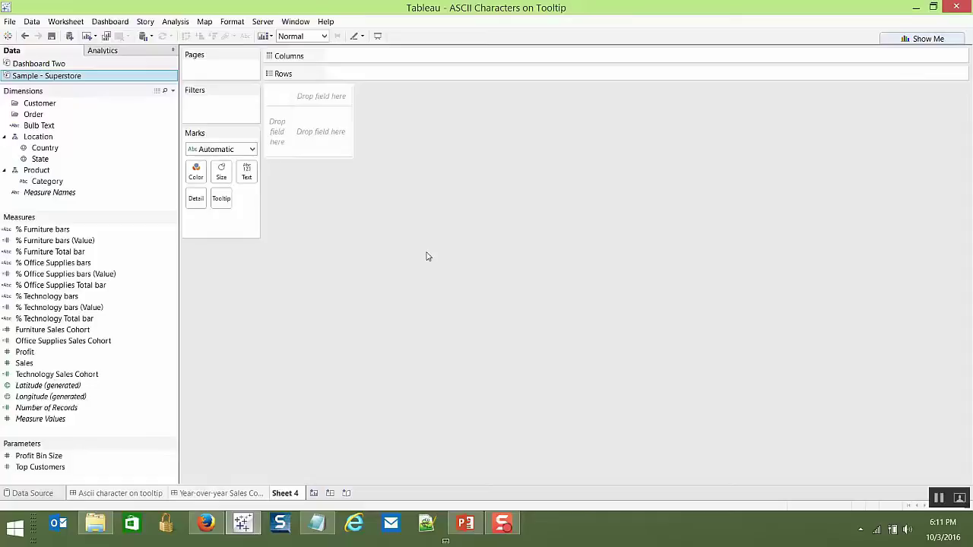
click(253, 150)
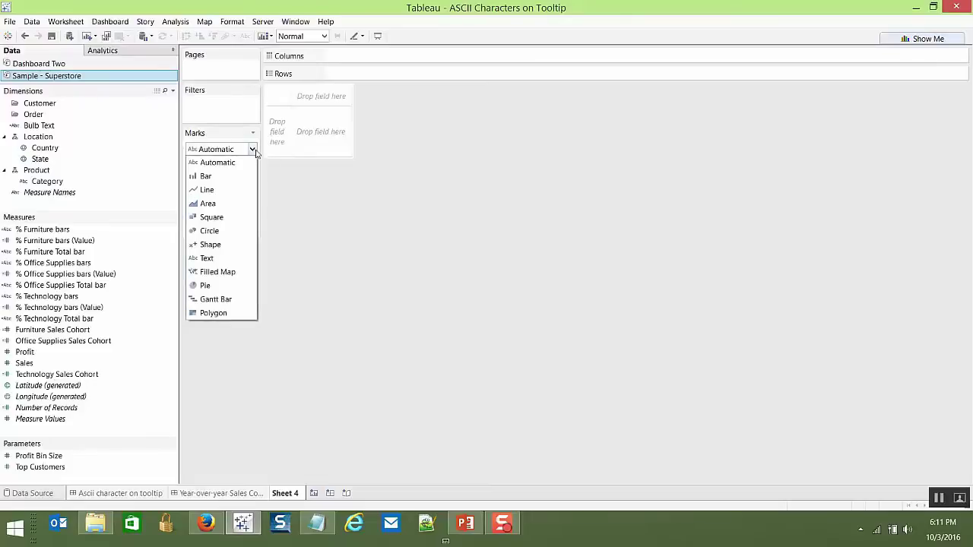
click(502, 260)
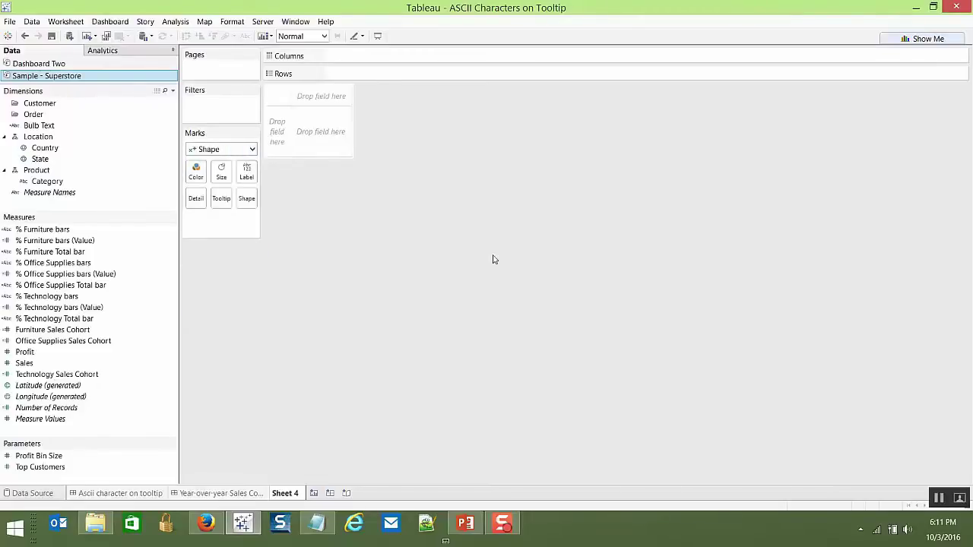
Step: Assign the light bulb from the Bug Tracking shape palette as the mark's shape
click(246, 199)
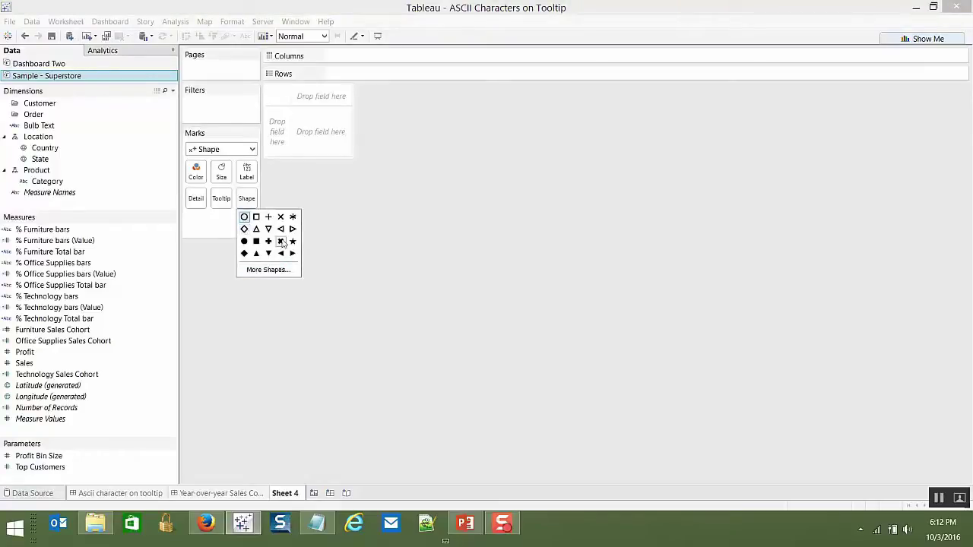
click(276, 270)
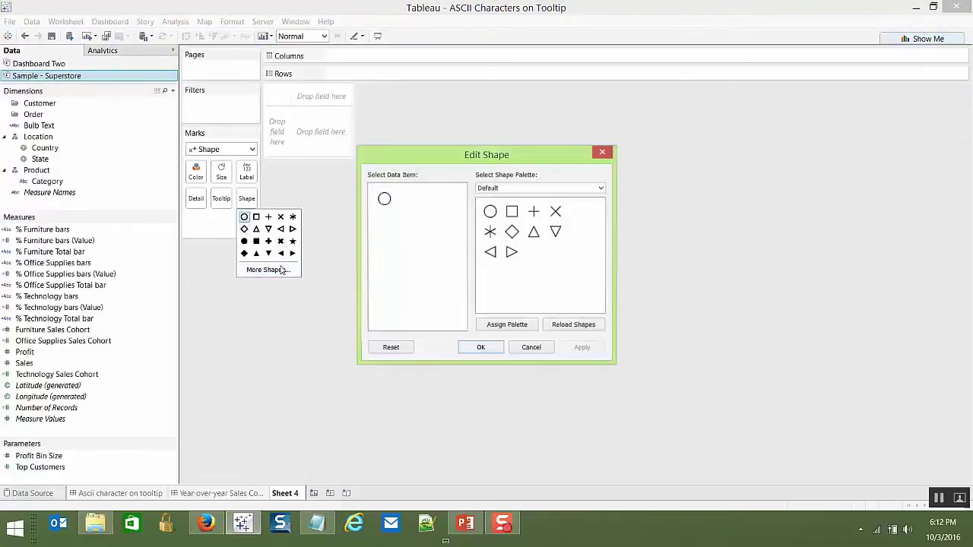
click(600, 189)
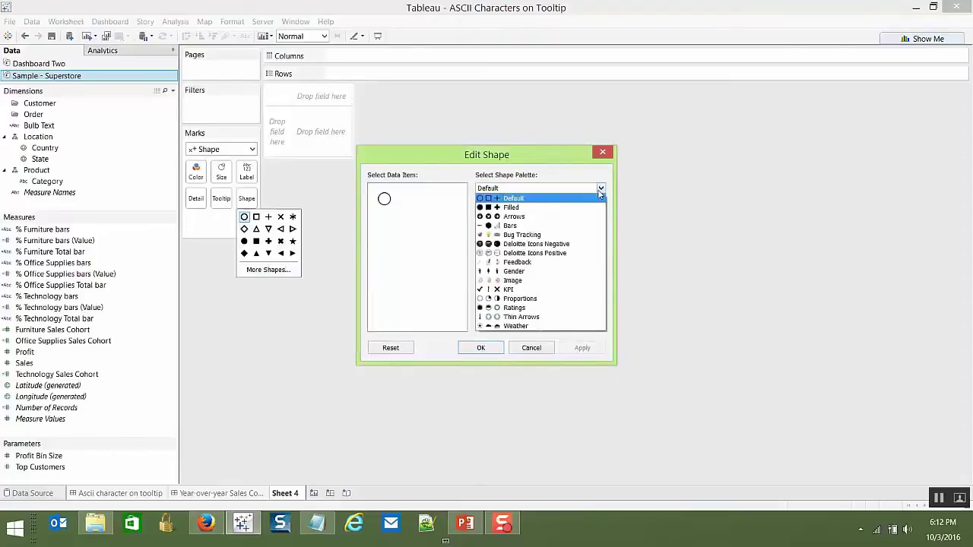
click(564, 235)
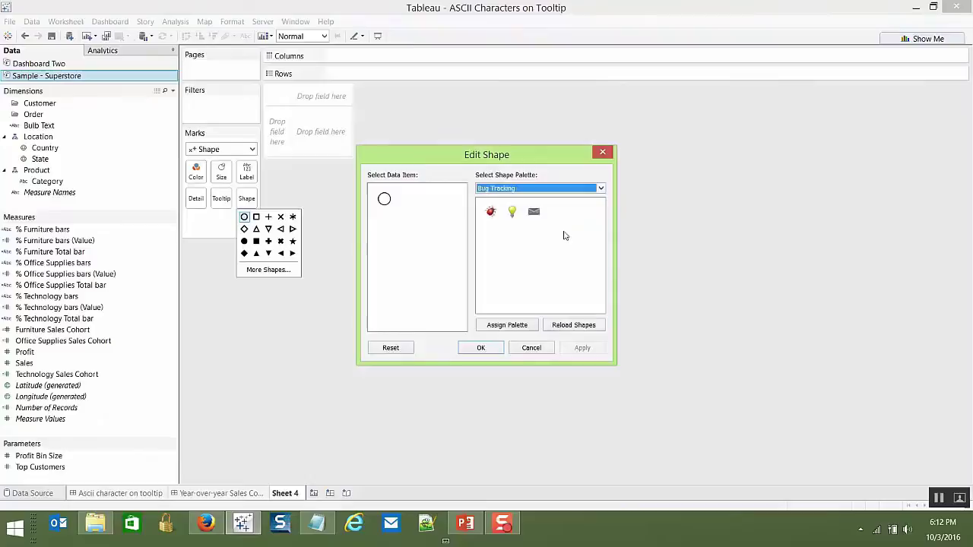
click(513, 216)
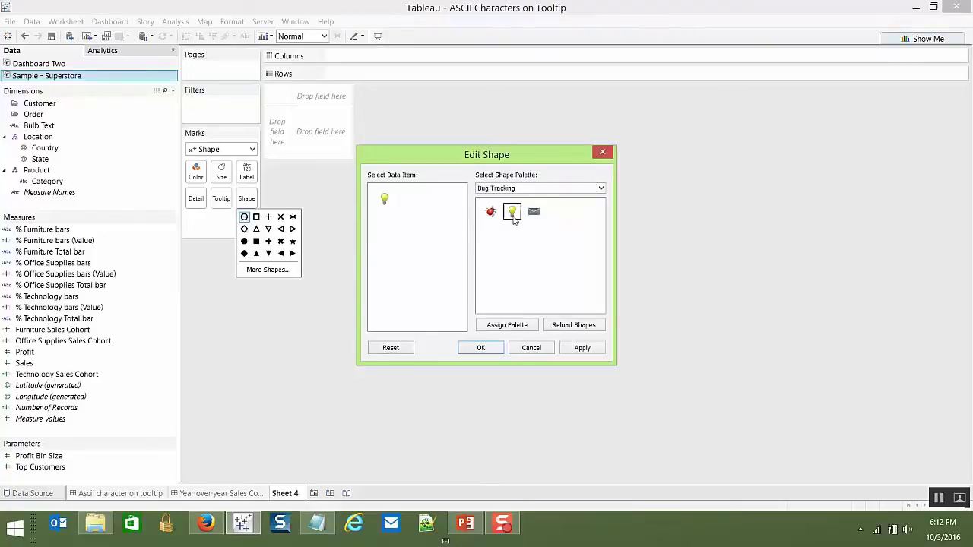
click(582, 348)
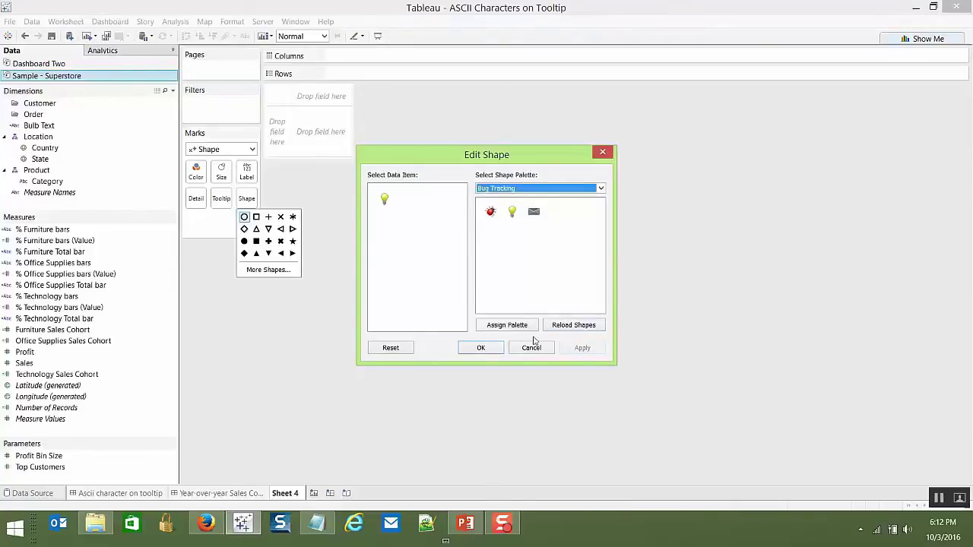
click(480, 347)
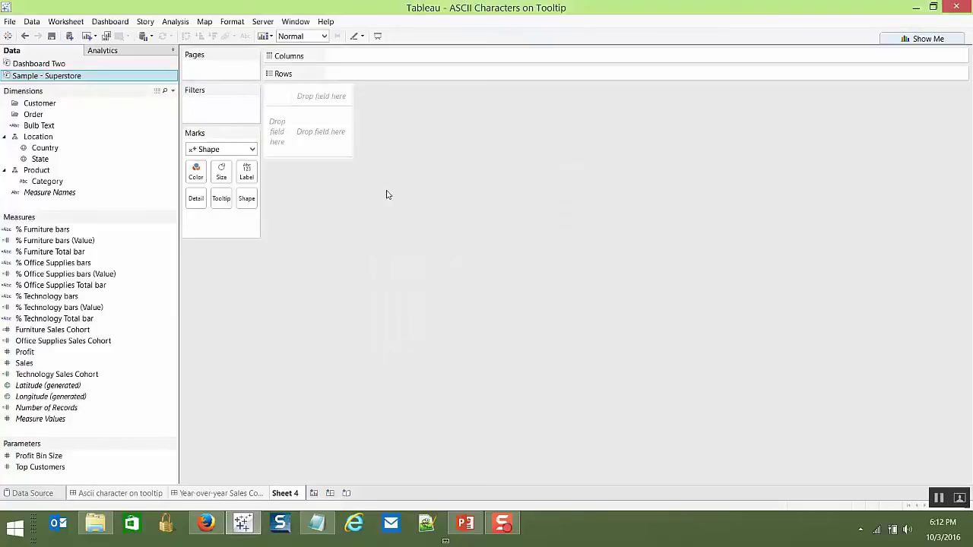
Step: Examine the formula of the Bulb Text calculated field, including the dark hash line character after ALT+222
click(76, 127)
right_click(76, 128)
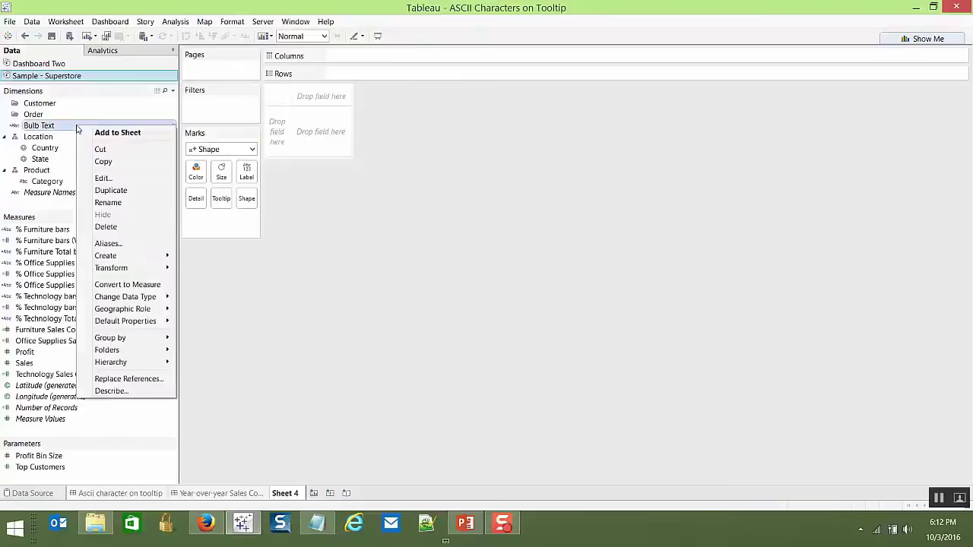
click(100, 178)
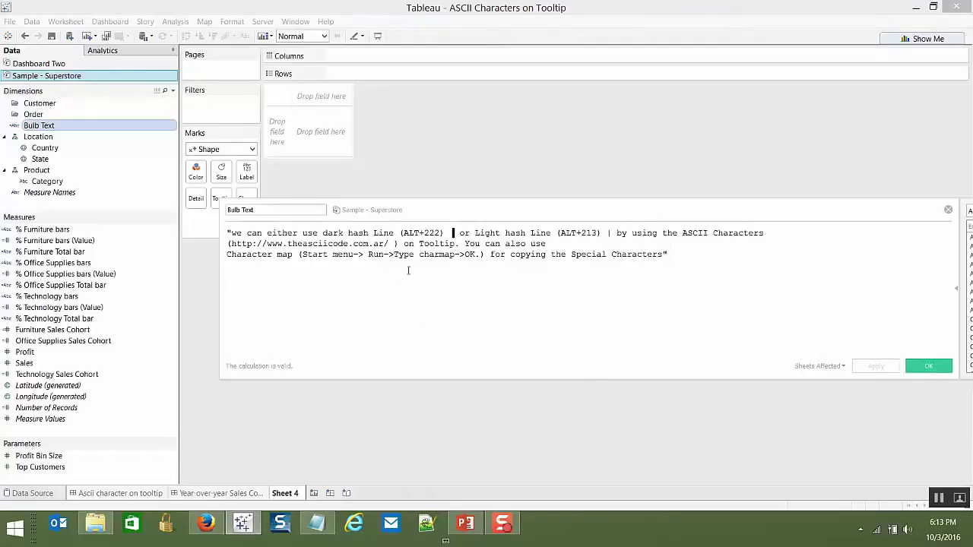
drag(458, 232, 444, 232)
click(474, 290)
click(928, 366)
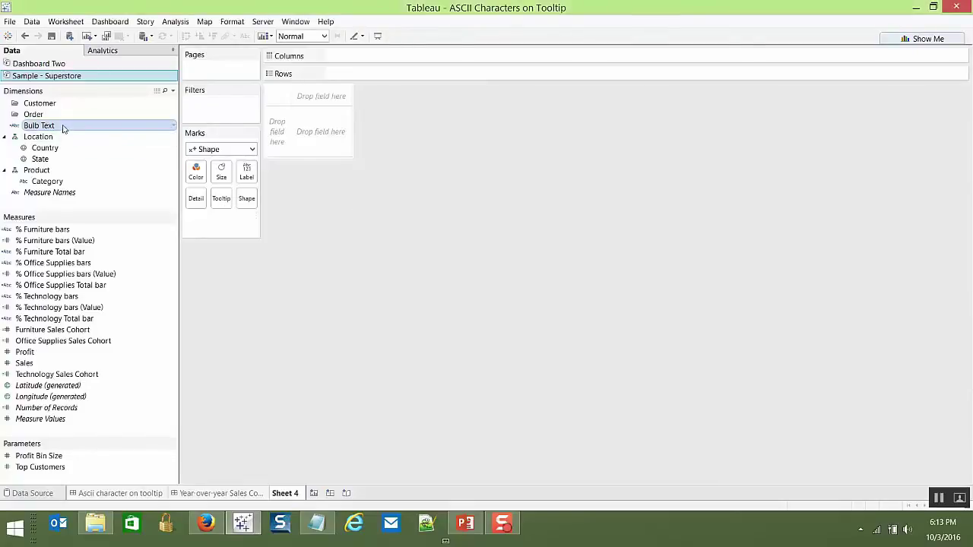
Step: Place Bulb Text on Rows and hide its header
drag(63, 126, 342, 74)
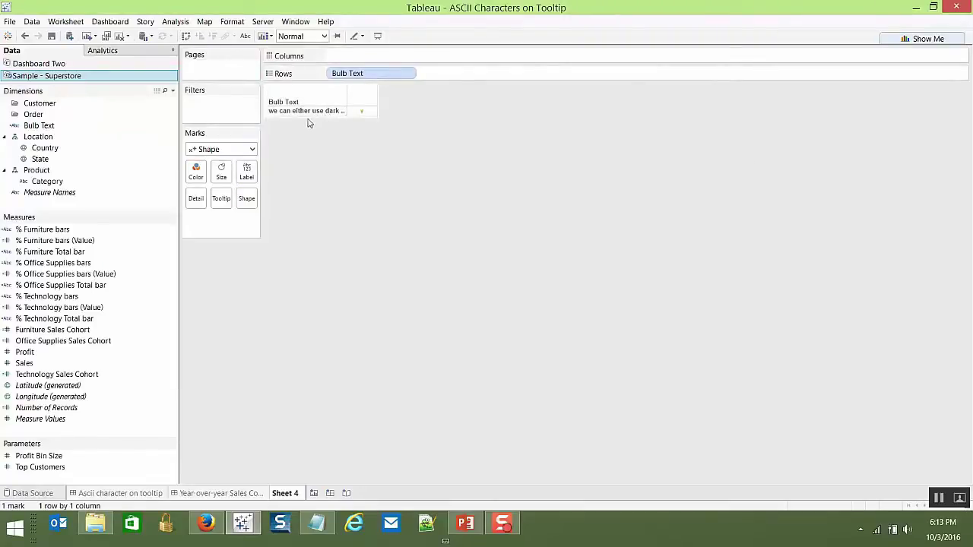
click(408, 73)
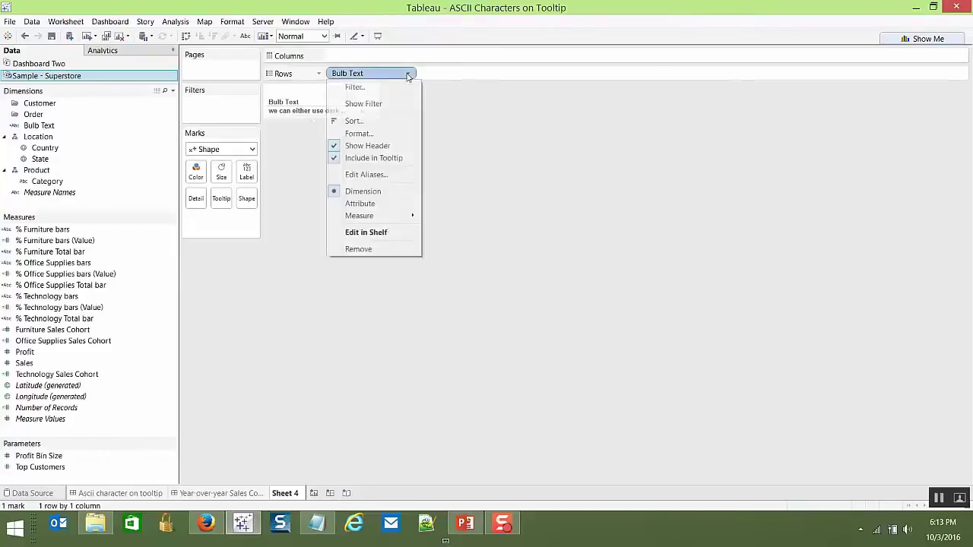
click(371, 146)
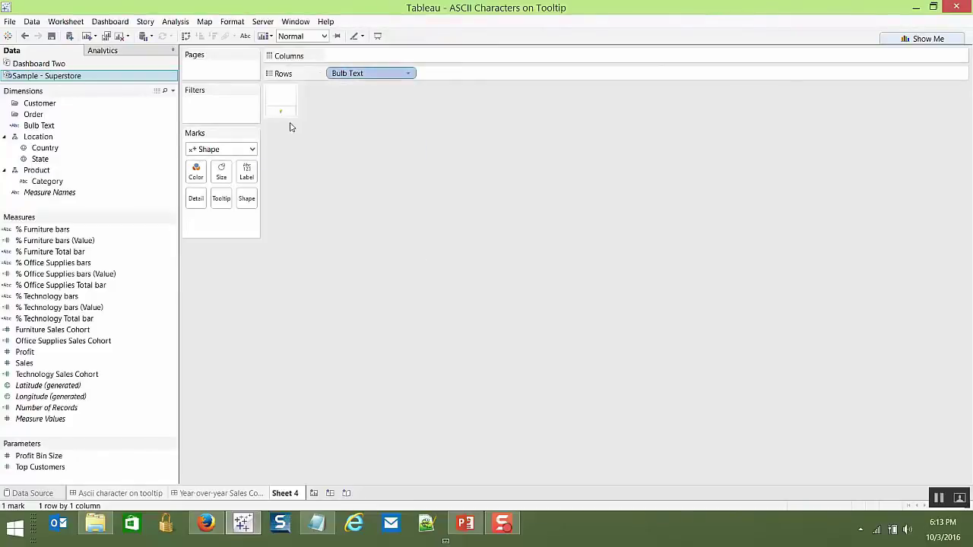
Step: Enlarge the cell in height and width so that the light bulb mark grows
drag(290, 117, 302, 203)
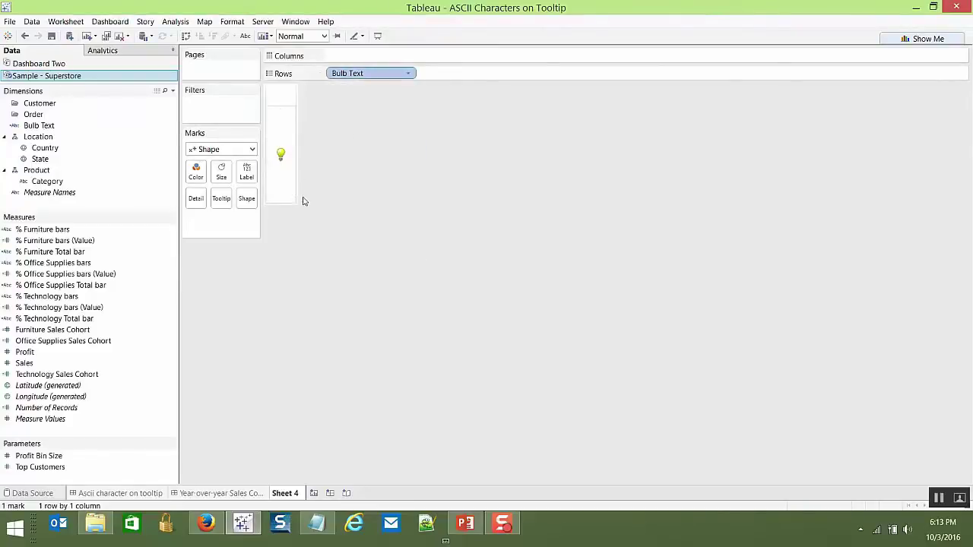
drag(295, 159, 397, 165)
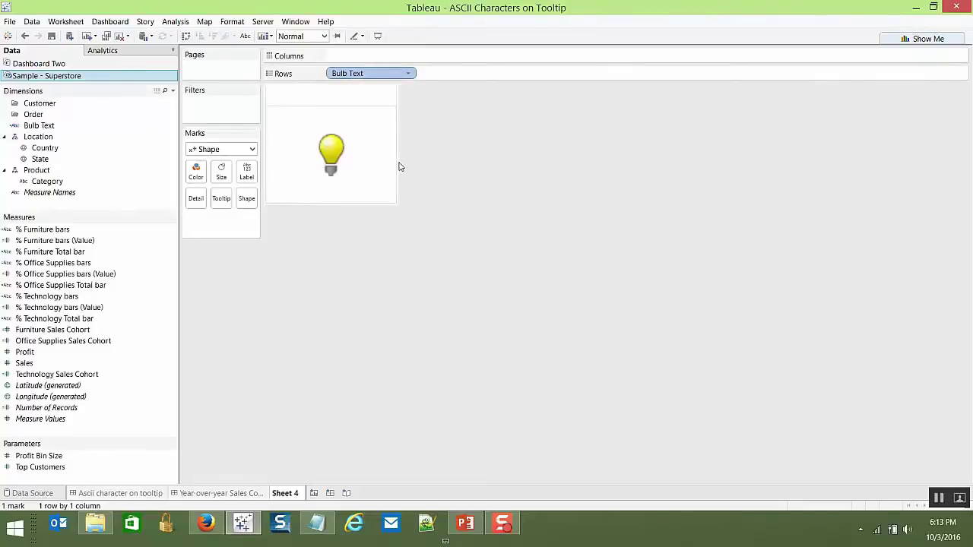
mouse_move(345, 146)
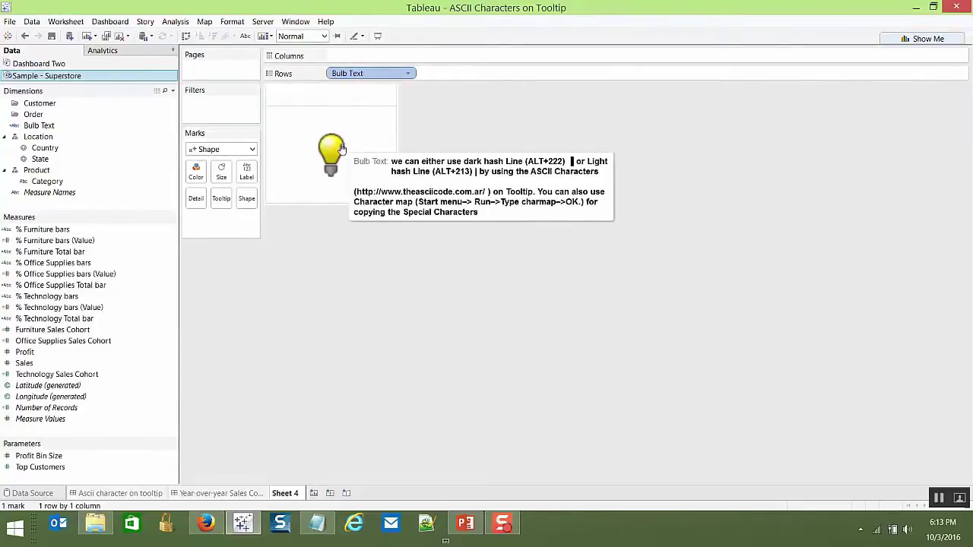
Step: Remove the Bulb Text label from the mark's tooltip and colour the remaining <Bulb Text> field dark red
click(225, 205)
drag(467, 243, 405, 222)
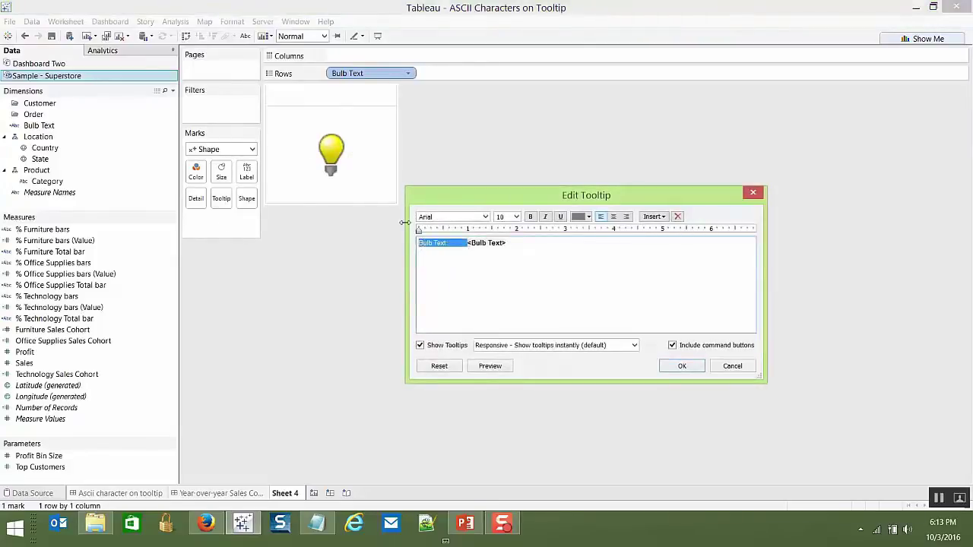
key(Delete)
drag(497, 244, 417, 245)
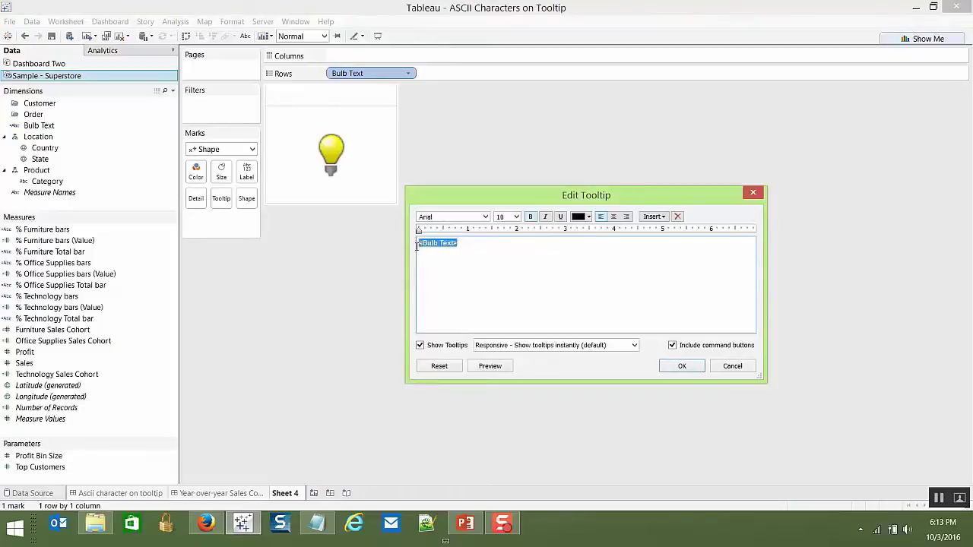
click(578, 217)
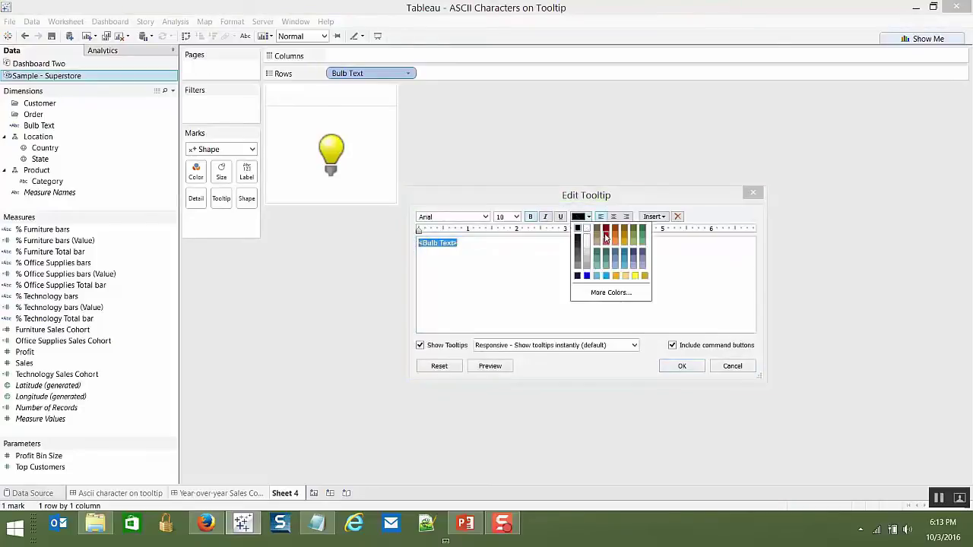
click(605, 238)
click(681, 365)
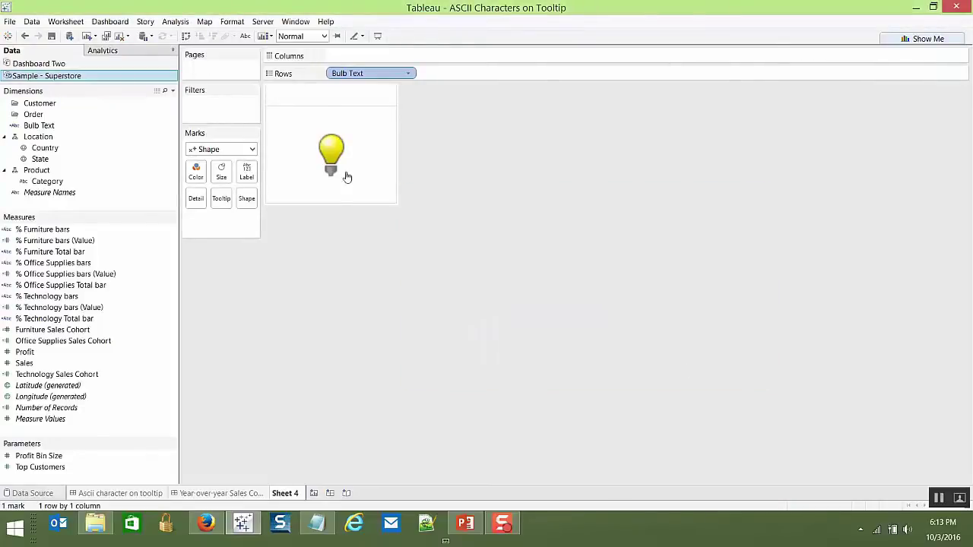
mouse_move(346, 177)
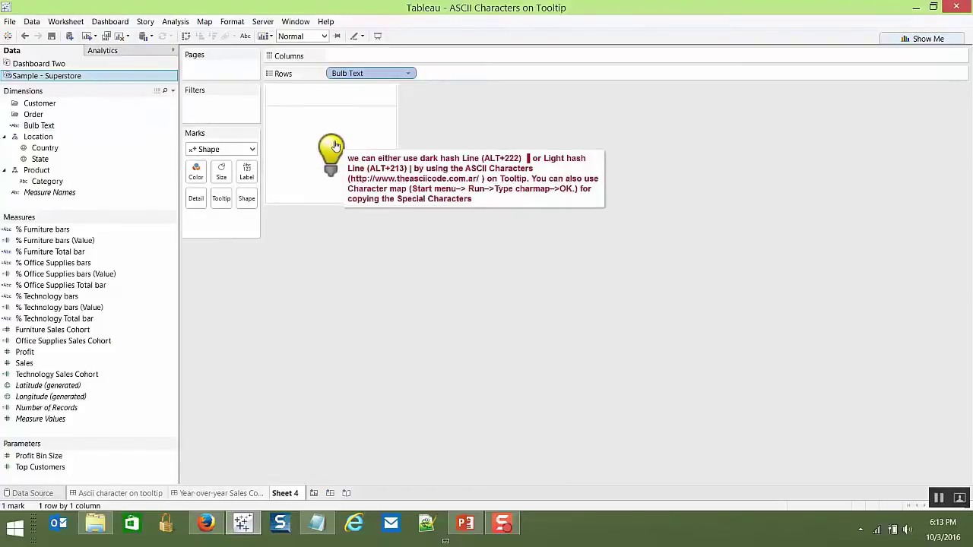
Step: Set the worksheet's column divider and row divider borders to None
right_click(358, 105)
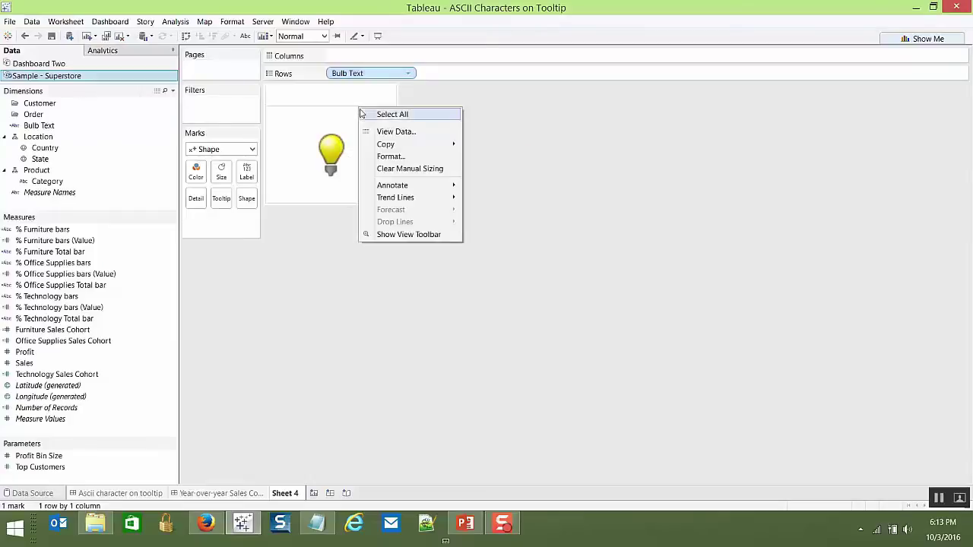
click(400, 156)
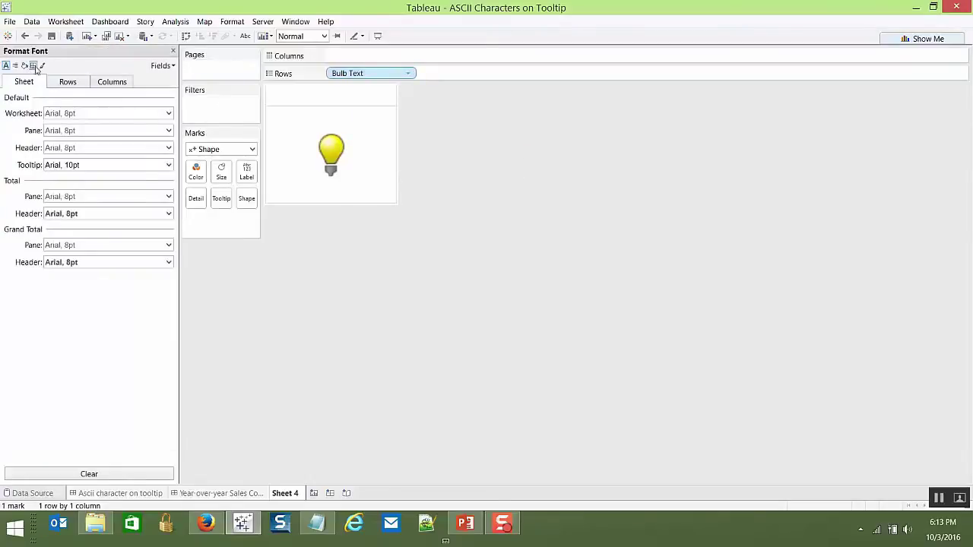
click(33, 66)
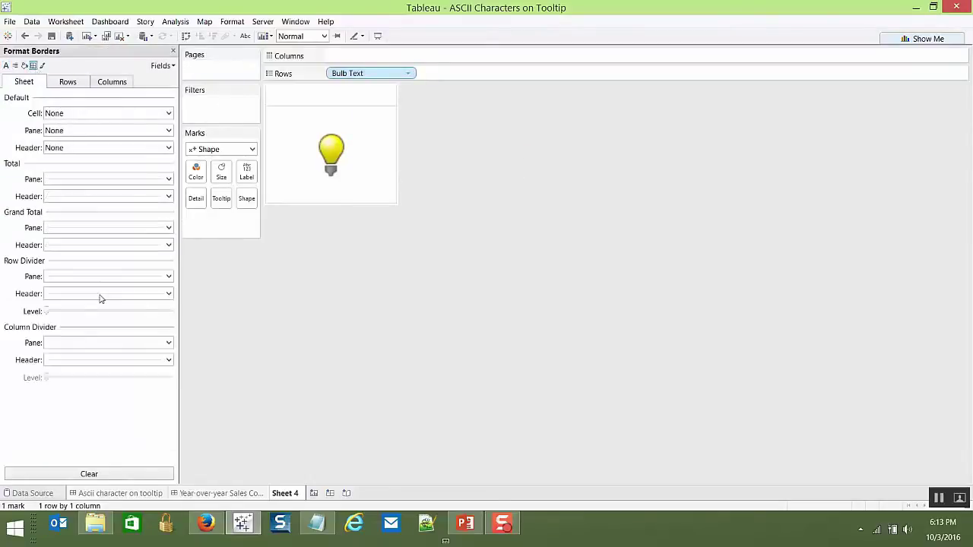
click(72, 343)
click(84, 357)
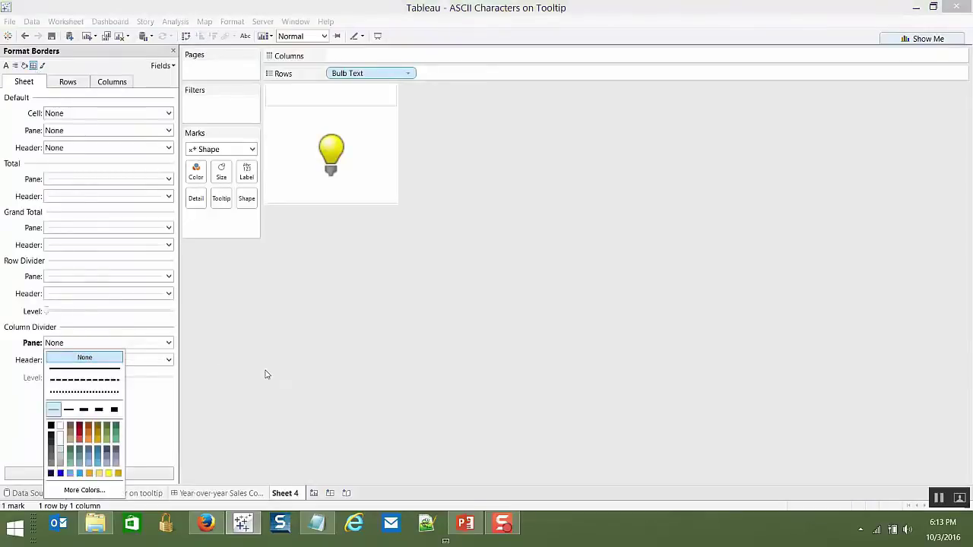
click(79, 276)
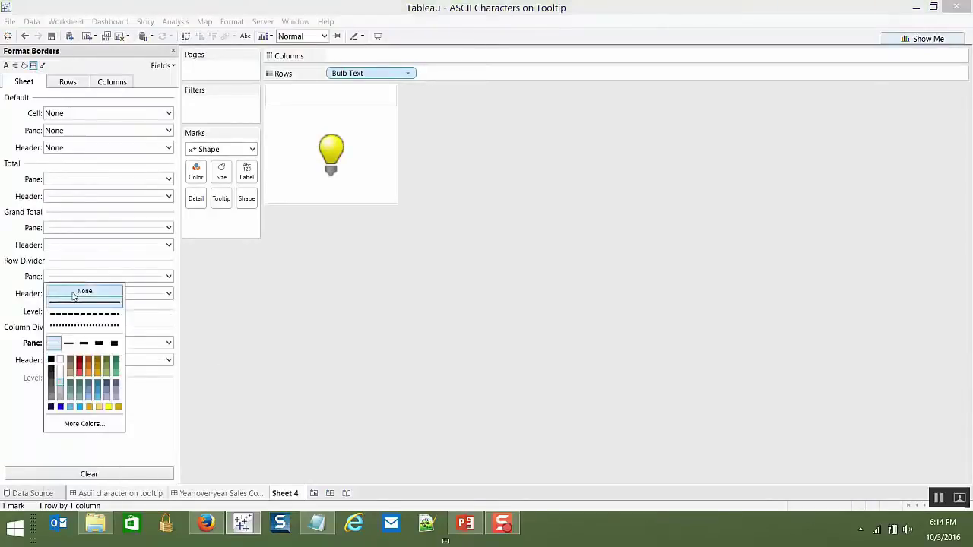
click(76, 292)
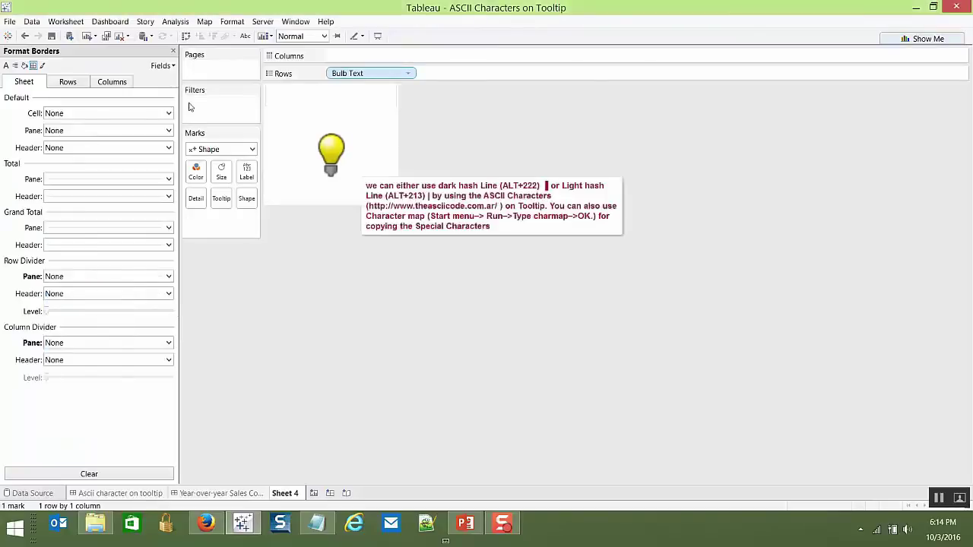
Step: Close the border formatting pane and switch to the Book1 workbook containing the wide detail table
click(173, 51)
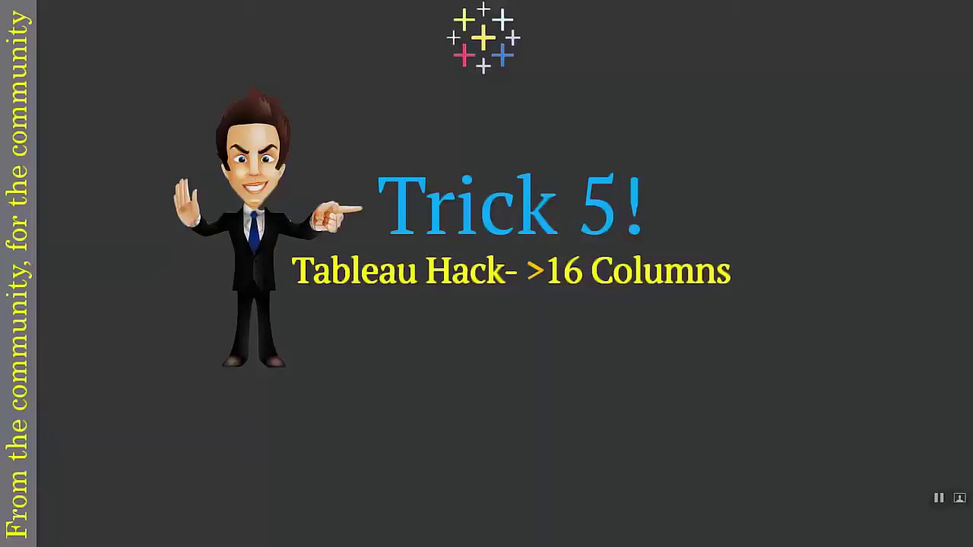
key(alt+Tab)
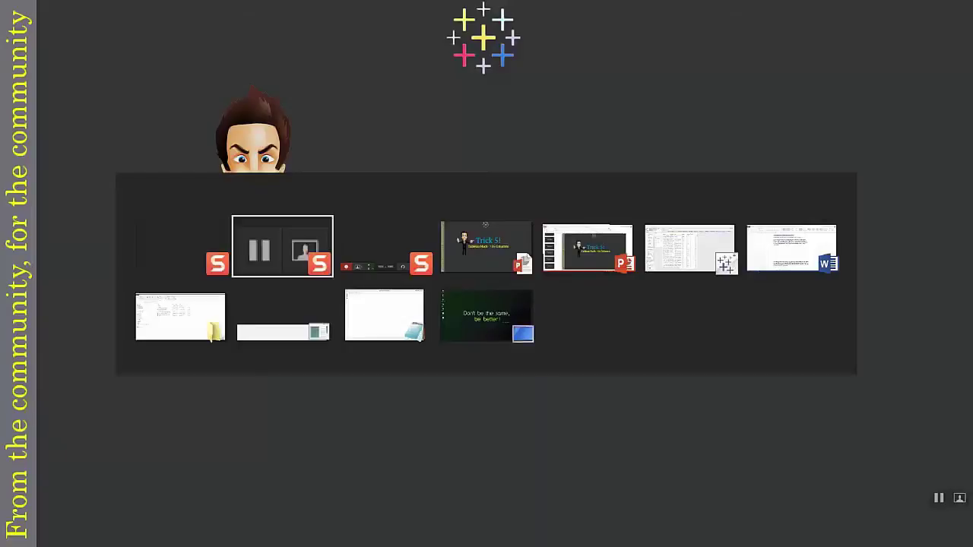
key(Tab)
key(Tab)
key(Tab)
key(Tab)
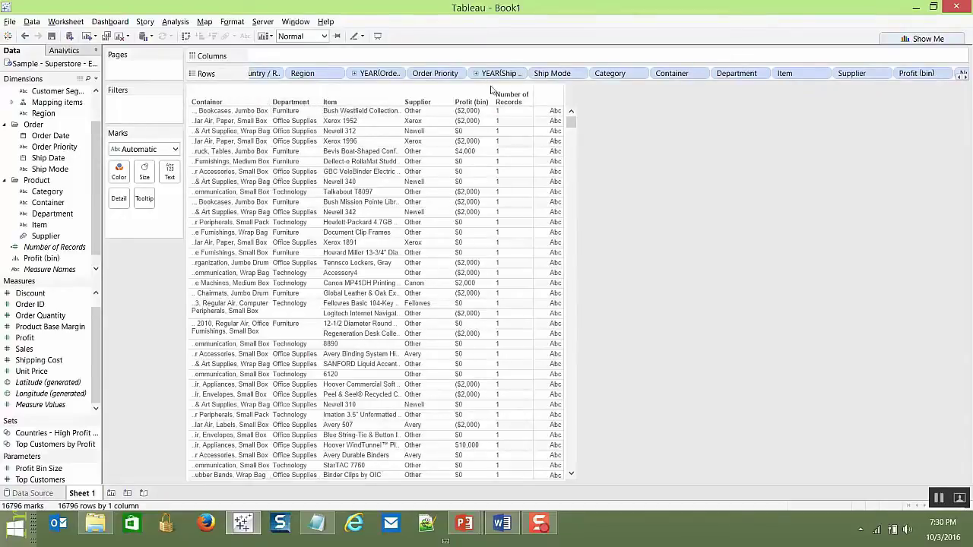
Step: Set the table layout's maximum levels of row labels, horizontal row labels and column labels to 16 each
click(177, 22)
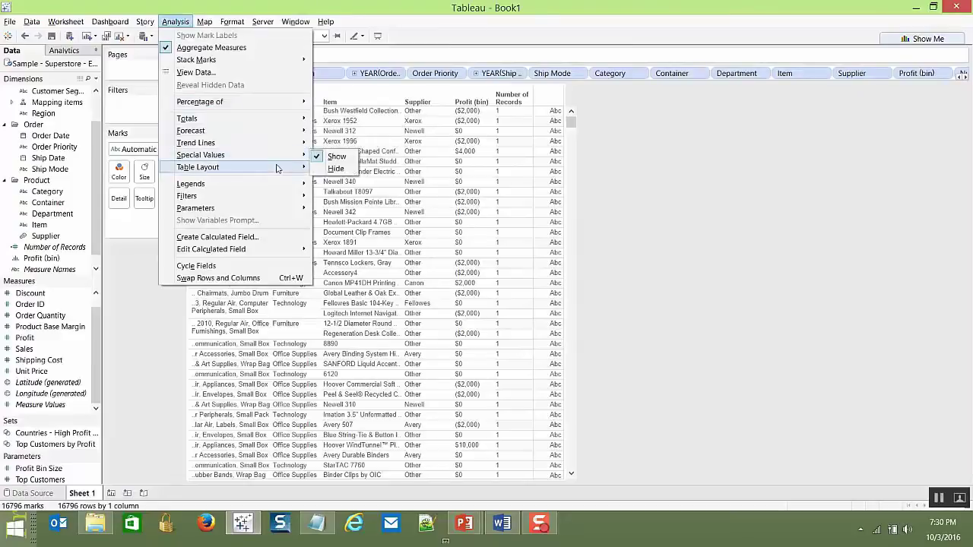
mouse_move(285, 167)
click(375, 227)
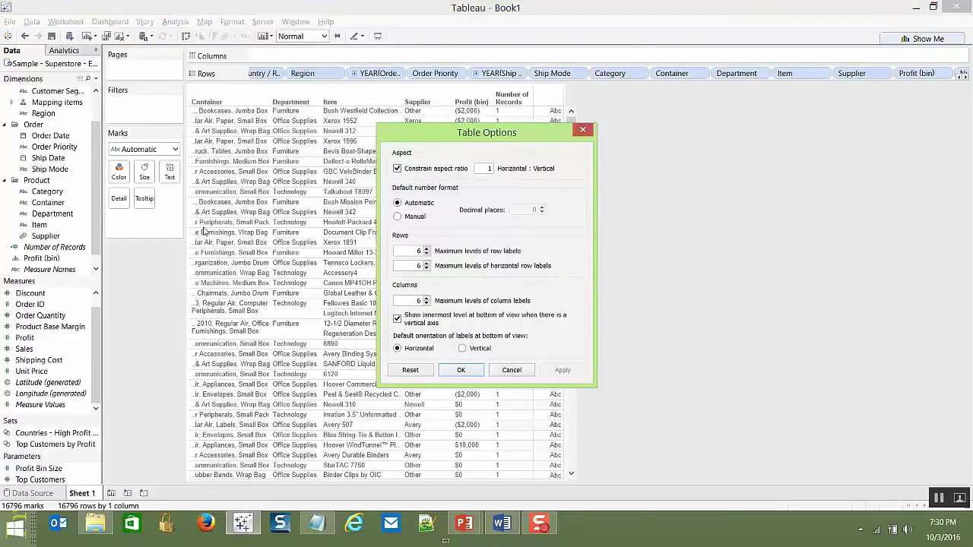
click(417, 300)
text(1)
click(561, 370)
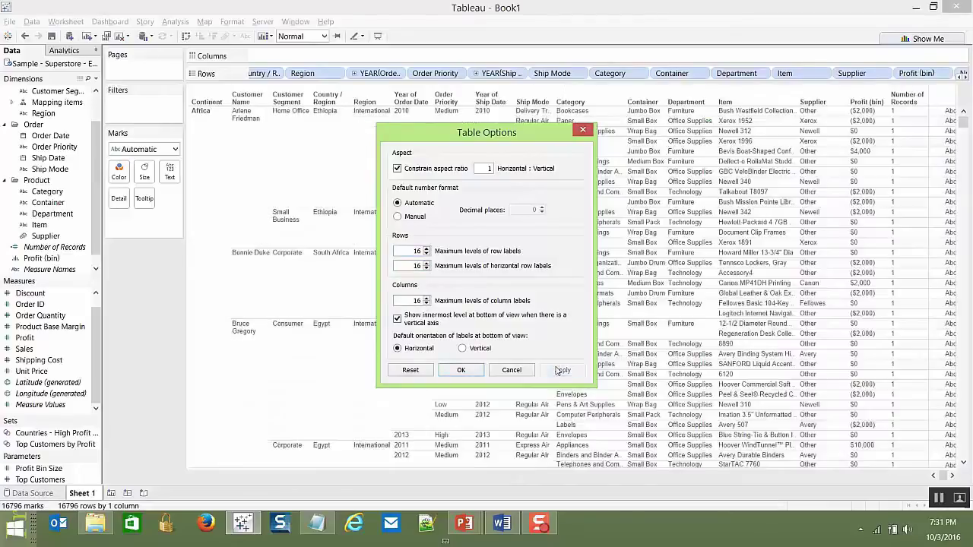
click(460, 370)
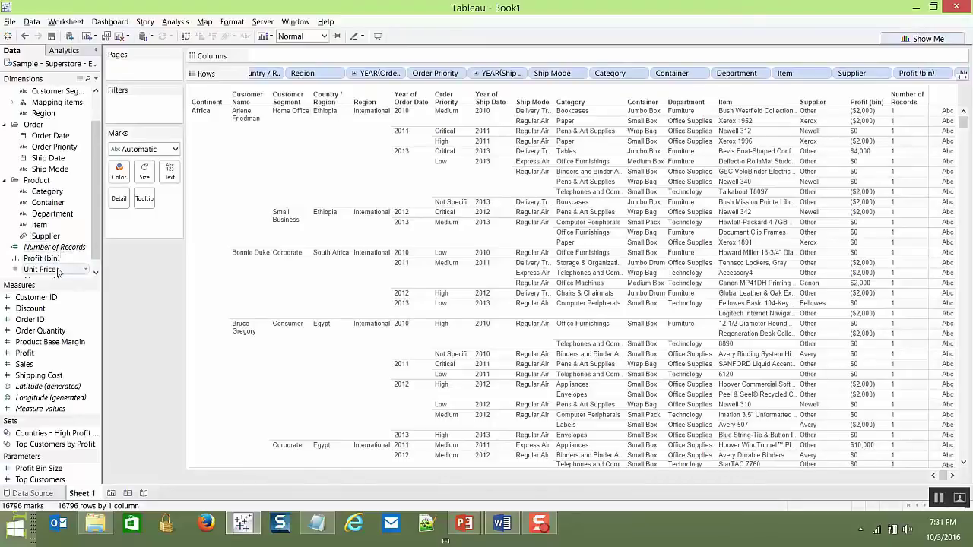
Step: Add the Unit Price dimension to Rows between Supplier and Profit (bin)
click(45, 269)
drag(703, 152, 898, 75)
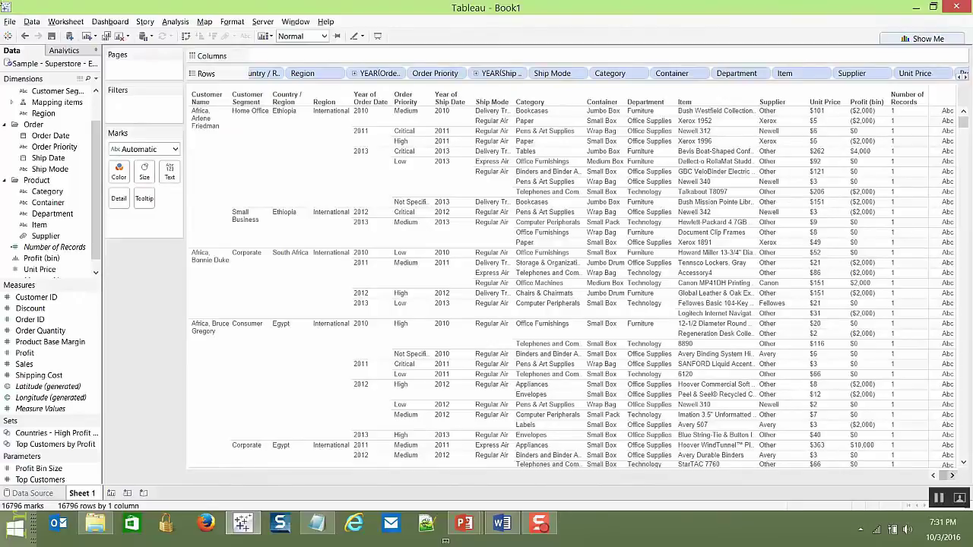
click(8, 22)
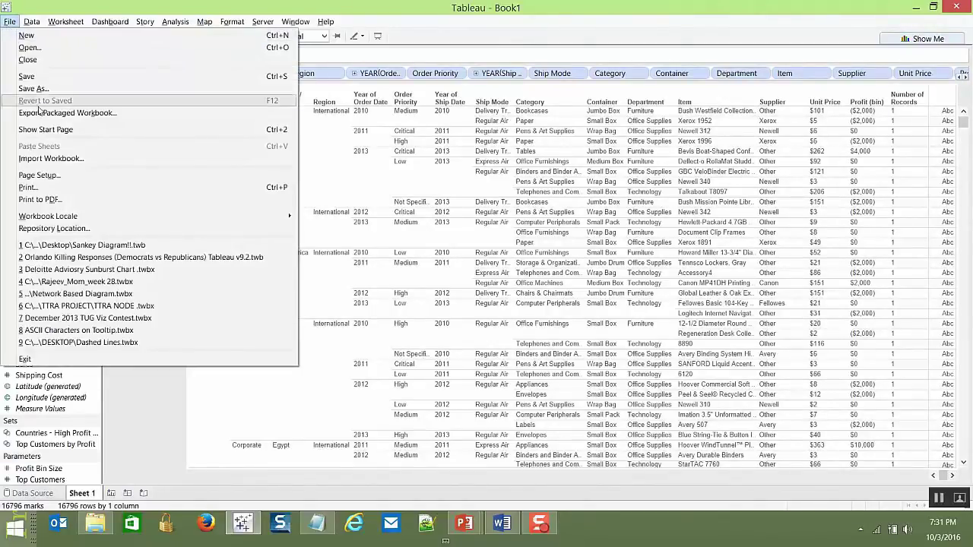
click(39, 114)
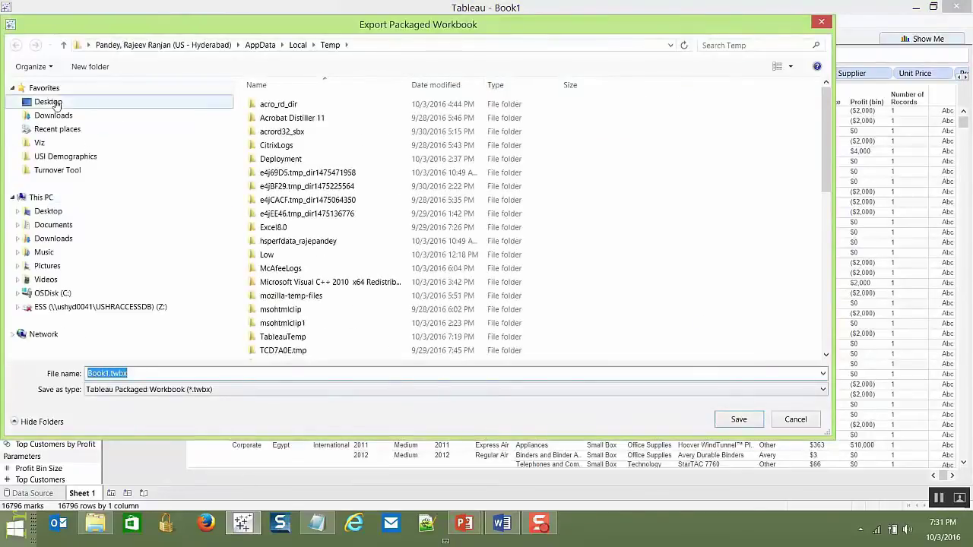
click(54, 104)
click(266, 389)
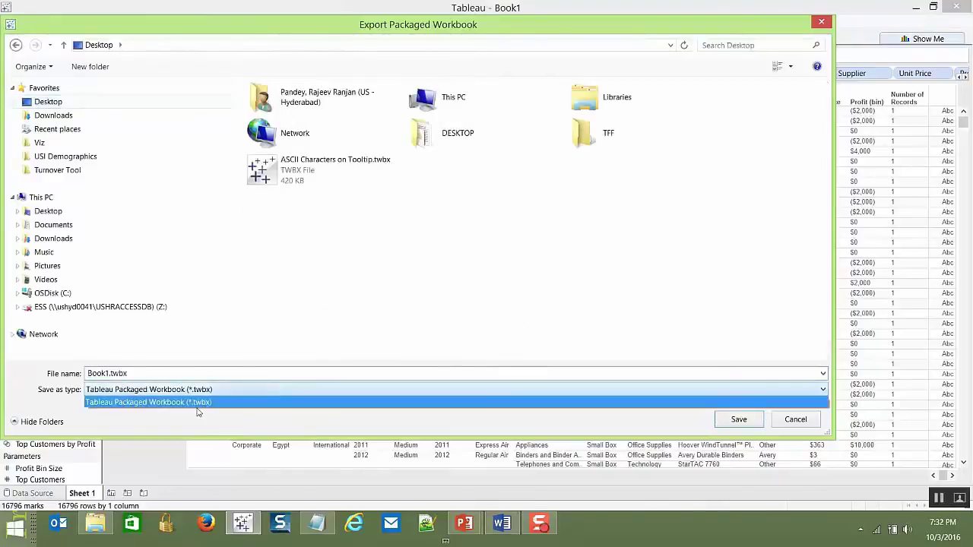
click(254, 390)
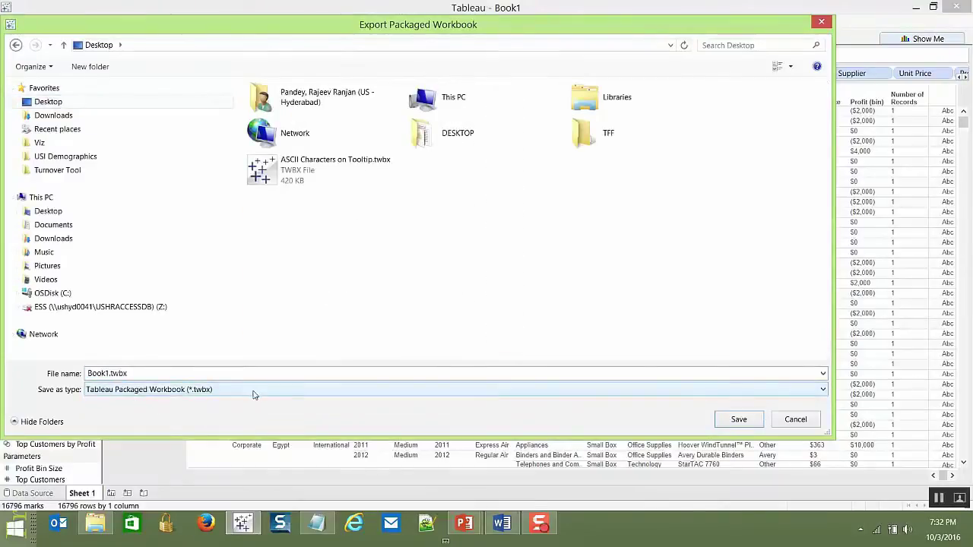
click(253, 393)
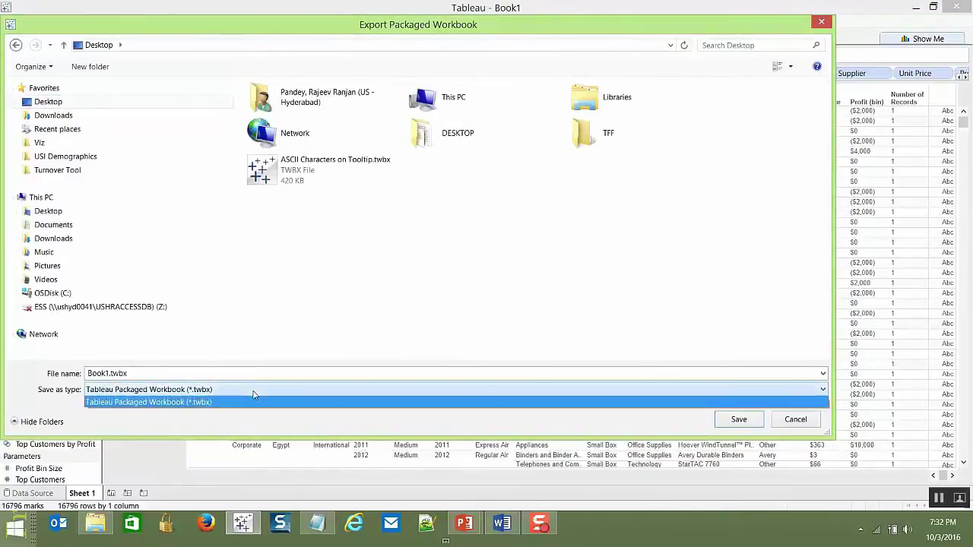
click(821, 25)
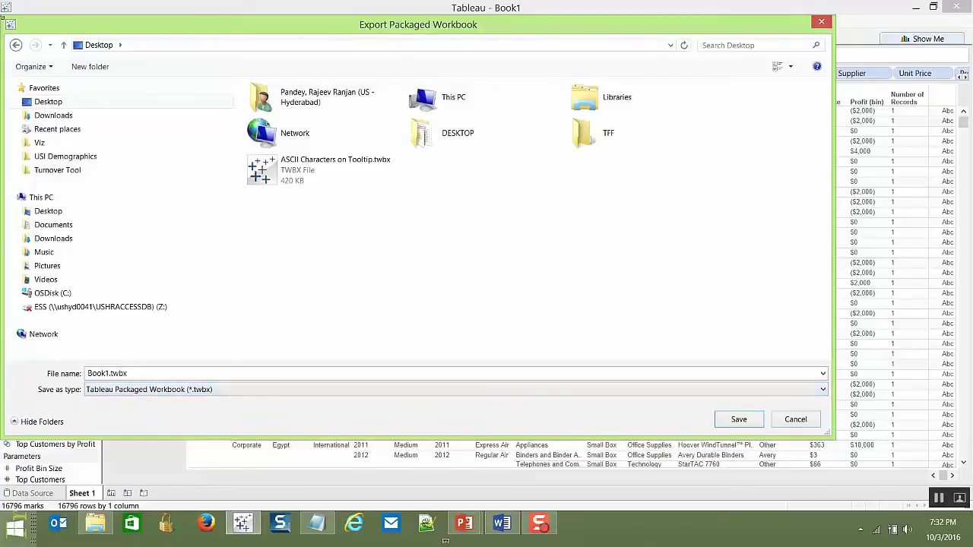
click(823, 24)
Step: Save the workbook on the Desktop as Tableau Hack in the Tableau Workbook (*.twb) format
click(10, 21)
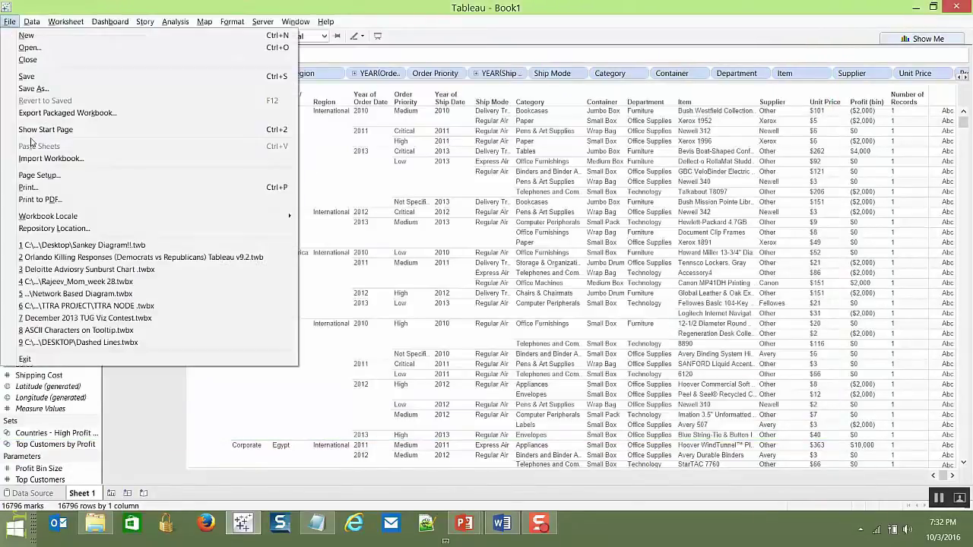
click(34, 89)
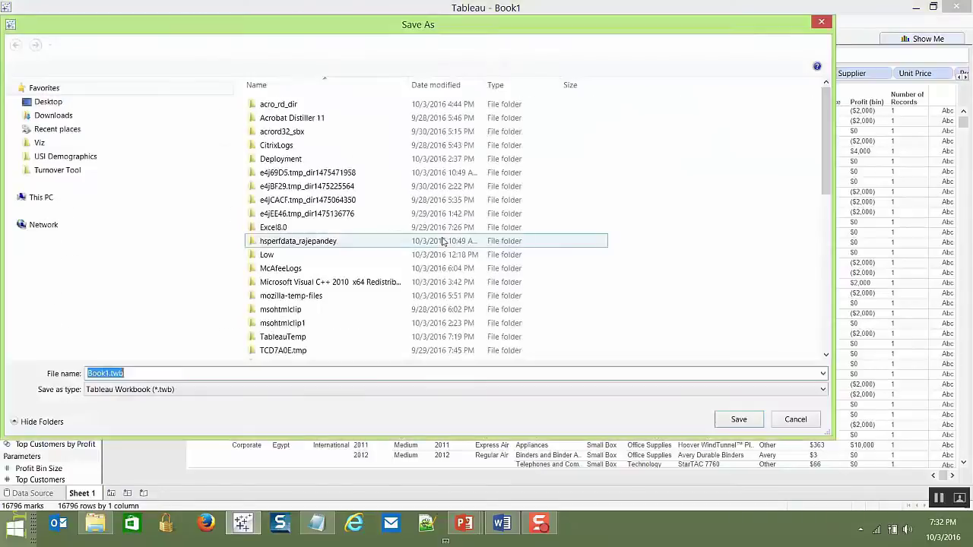
click(50, 104)
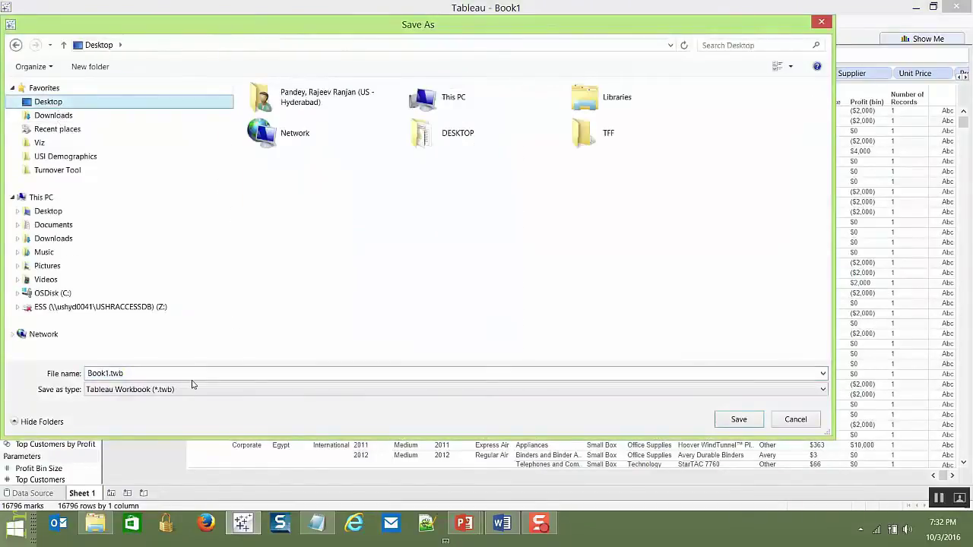
double_click(107, 373)
click(111, 373)
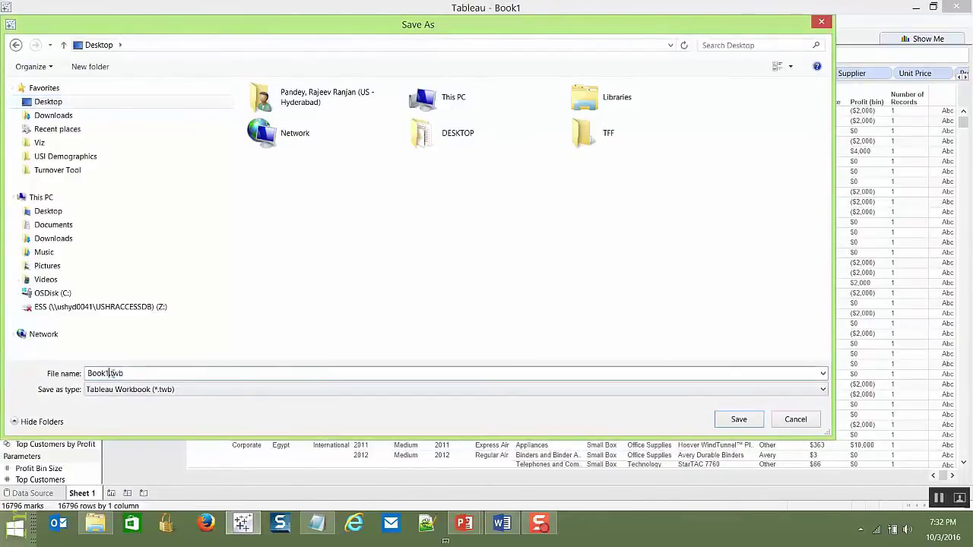
key(BackSpace)
key(BackSpace)
key(BackSpace)
key(BackSpace)
key(BackSpace)
text(T)
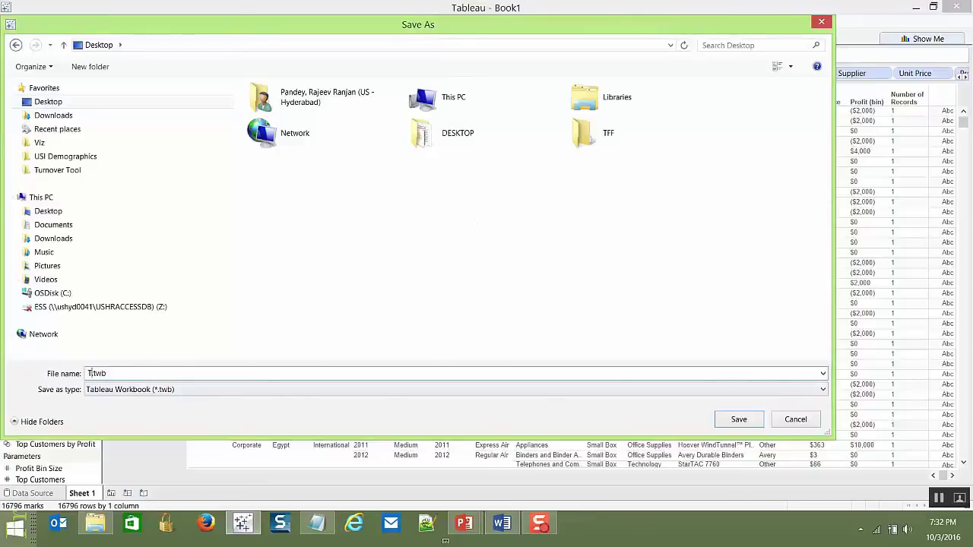
text(ableau Hack)
click(739, 419)
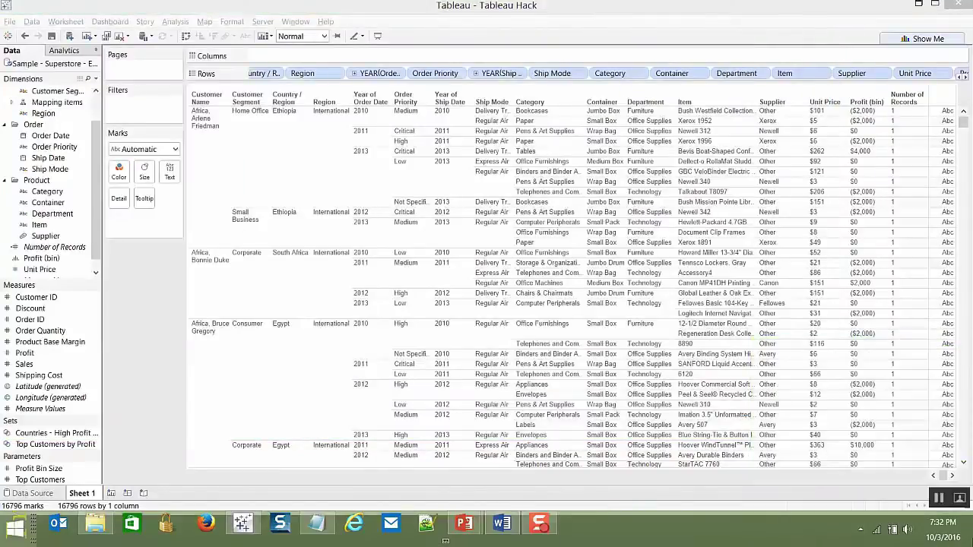
Step: Open Tableau Hack.twb from the desktop in Notepad++ and decline the program update
click(971, 544)
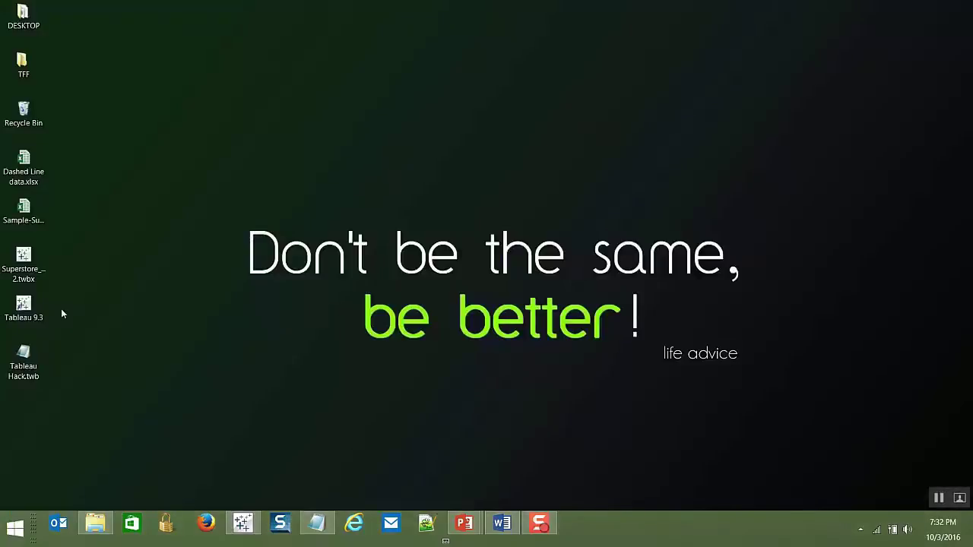
double_click(23, 367)
right_click(23, 367)
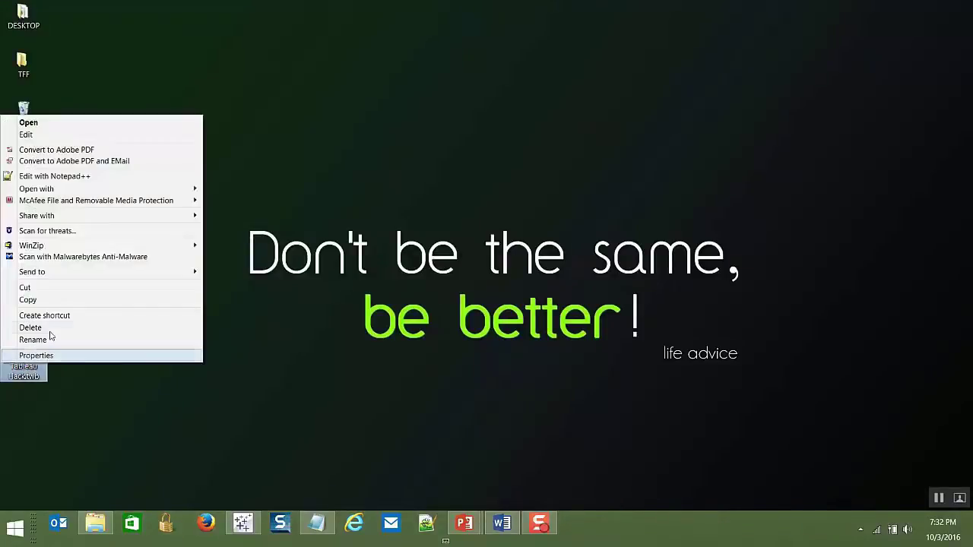
click(106, 177)
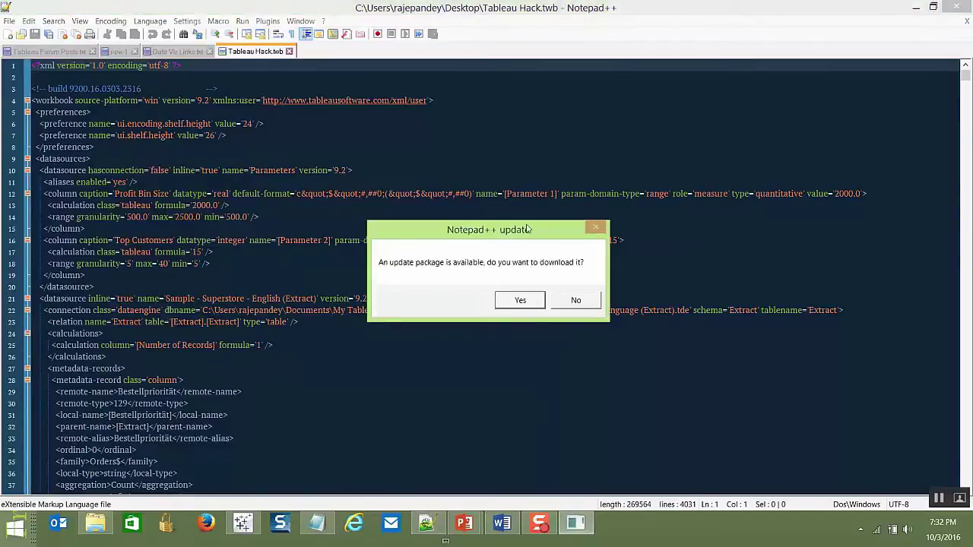
click(578, 301)
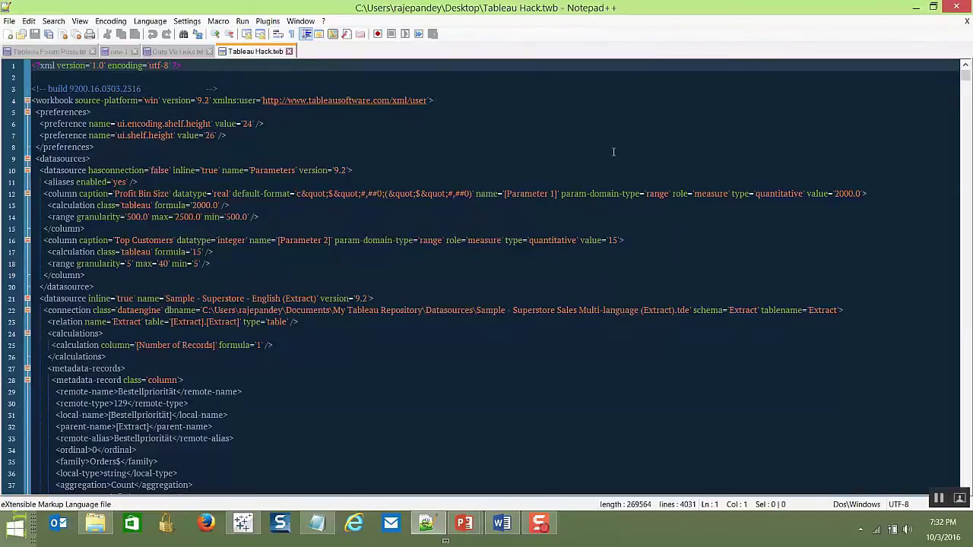
Step: Search the workbook's XML for row-levels to locate the table style settings
key(ctrl+f)
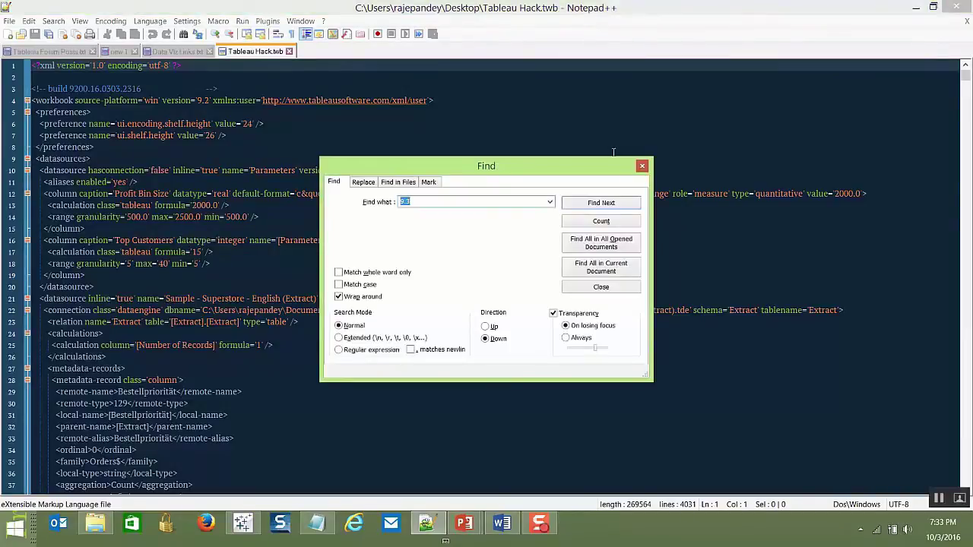
text(re)
text(ow )
text(level)
key(Return)
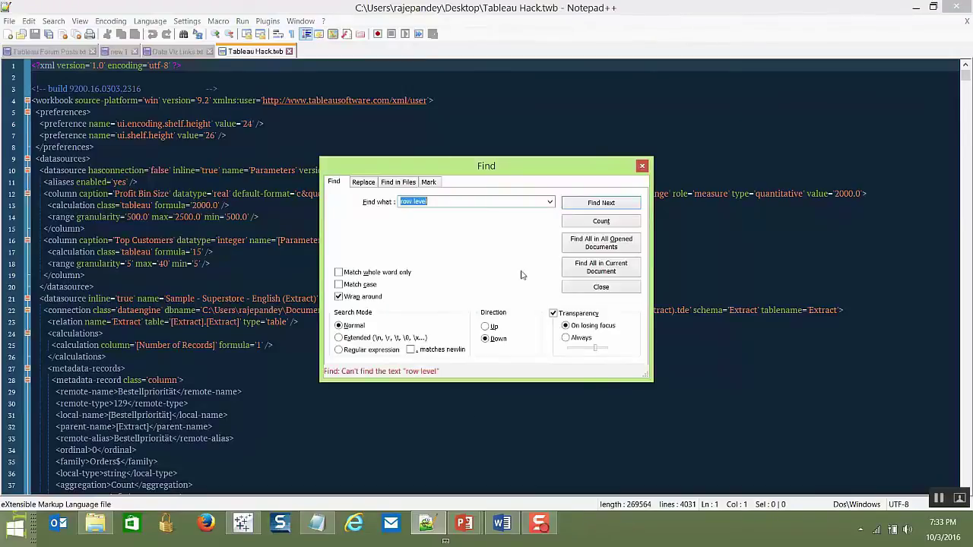
click(414, 202)
text(s)
key(Return)
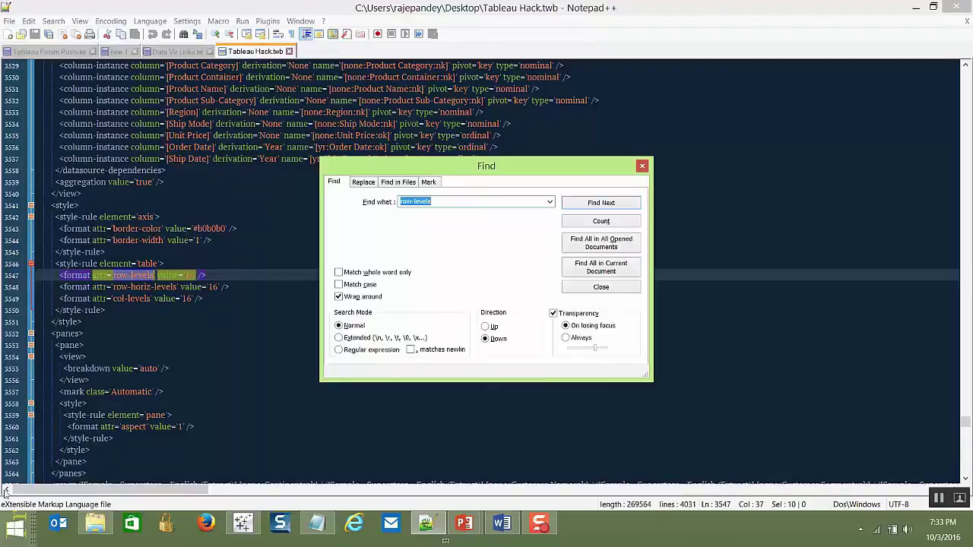
Step: Set the row-levels and row-horiz-levels values in the table style rule to 20
double_click(190, 275)
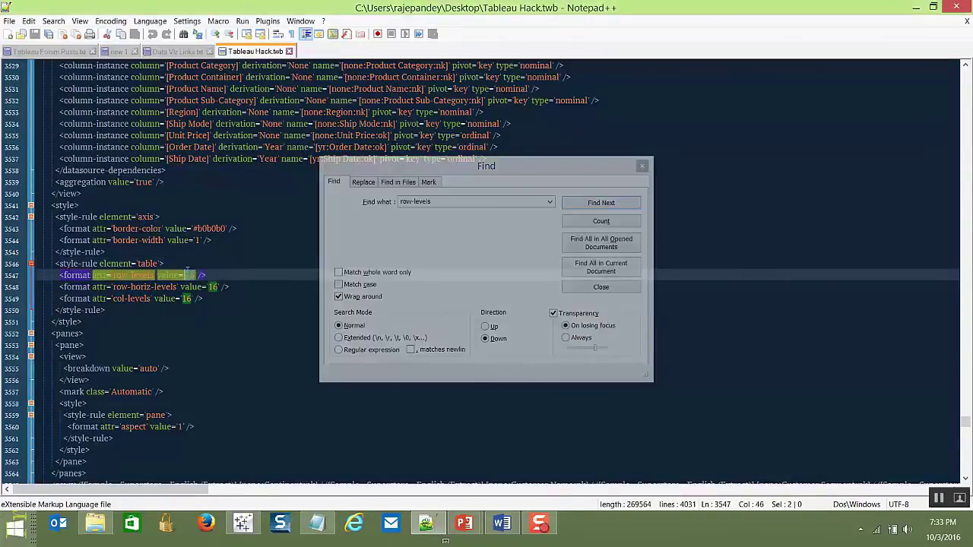
drag(187, 273, 184, 275)
text(20)
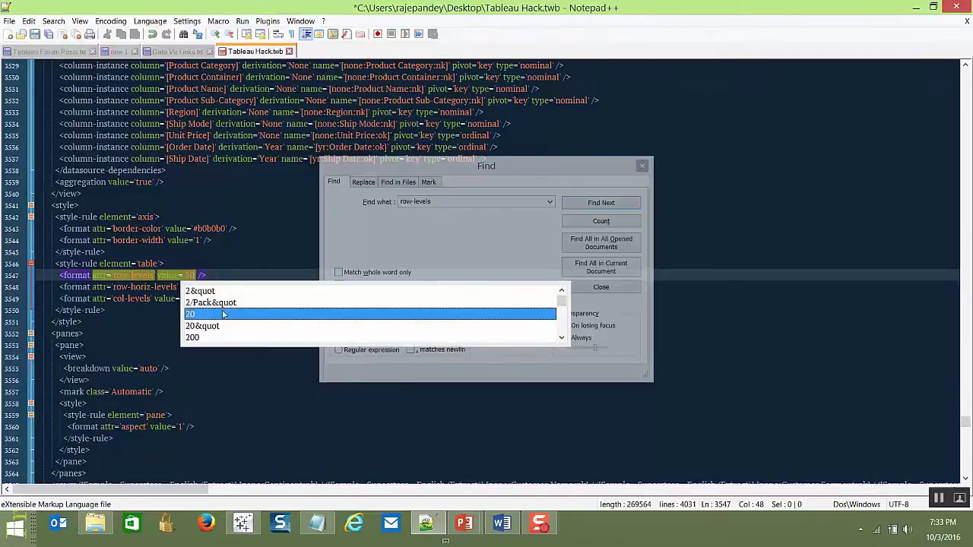
click(214, 356)
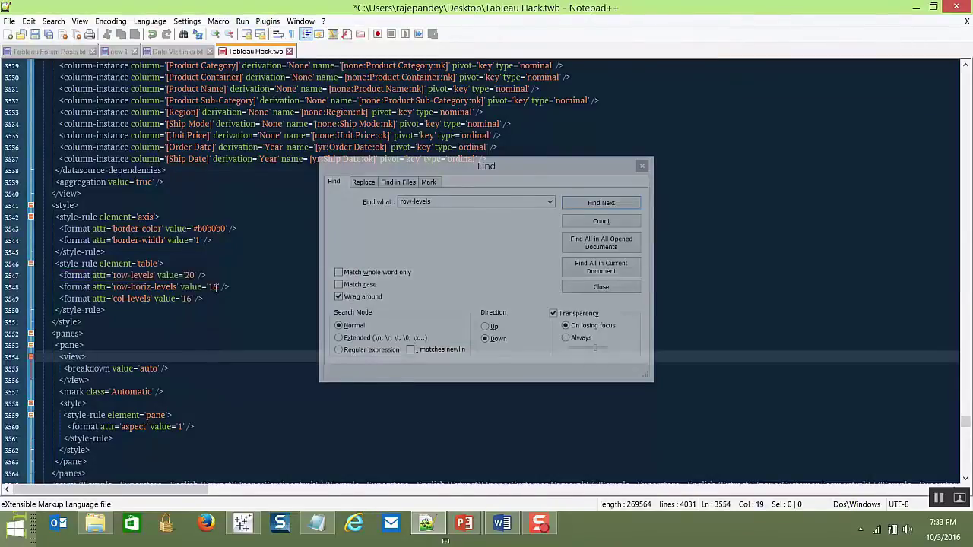
double_click(213, 287)
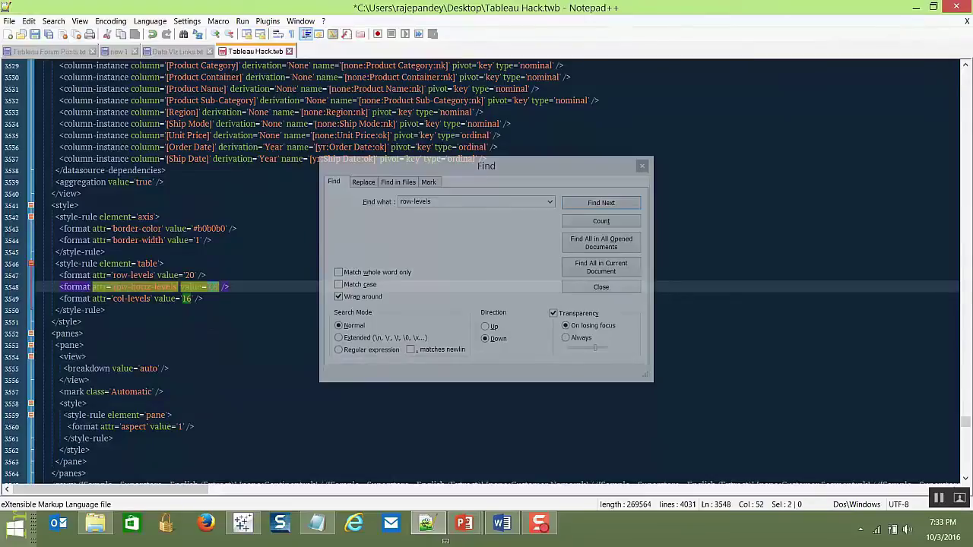
text(20)
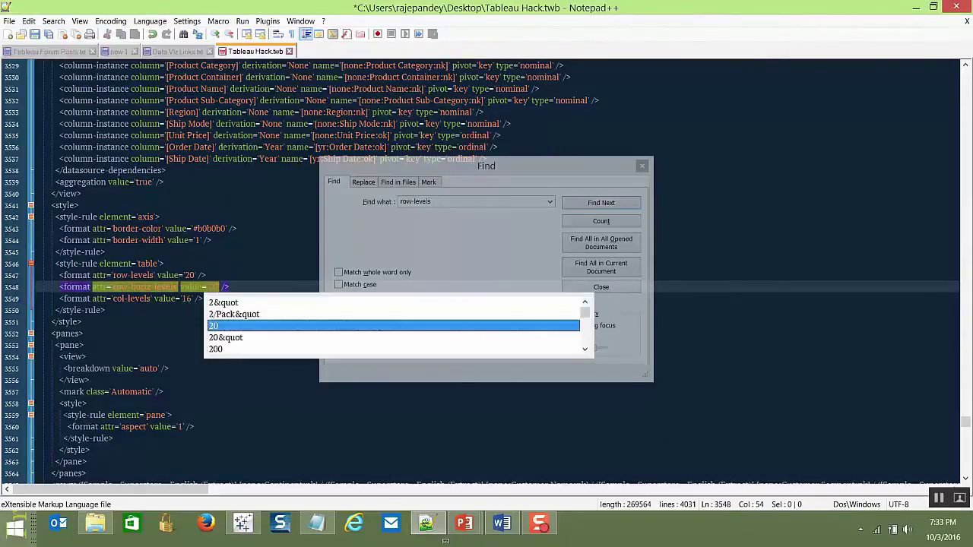
double_click(222, 325)
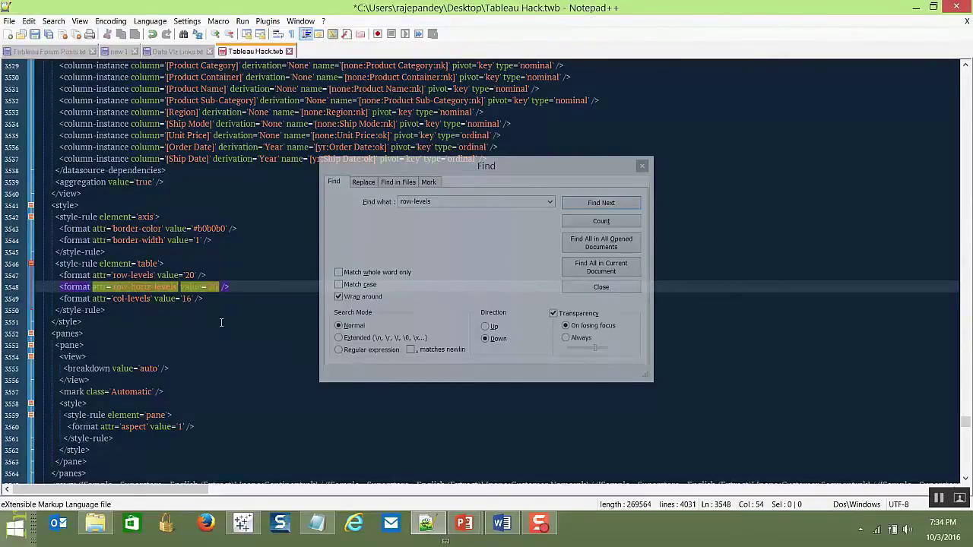
Step: Set the col-levels value in the table style rule to 20 and save the workbook file
click(192, 300)
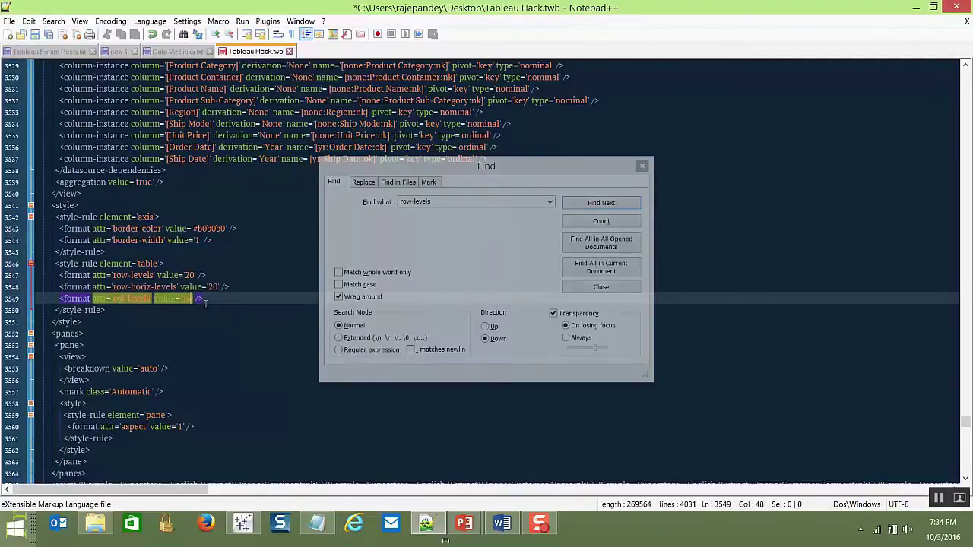
key(BackSpace)
key(BackSpace)
text(2)
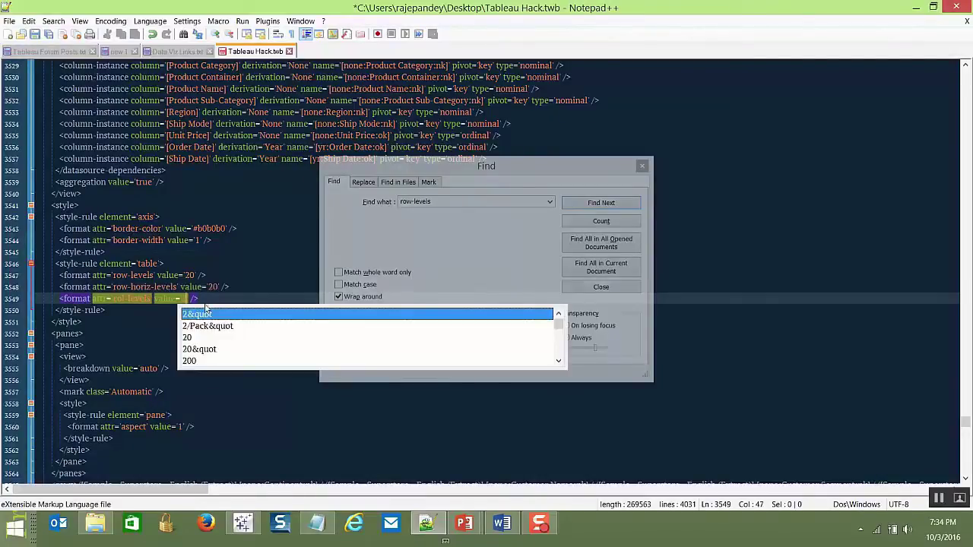
text(0)
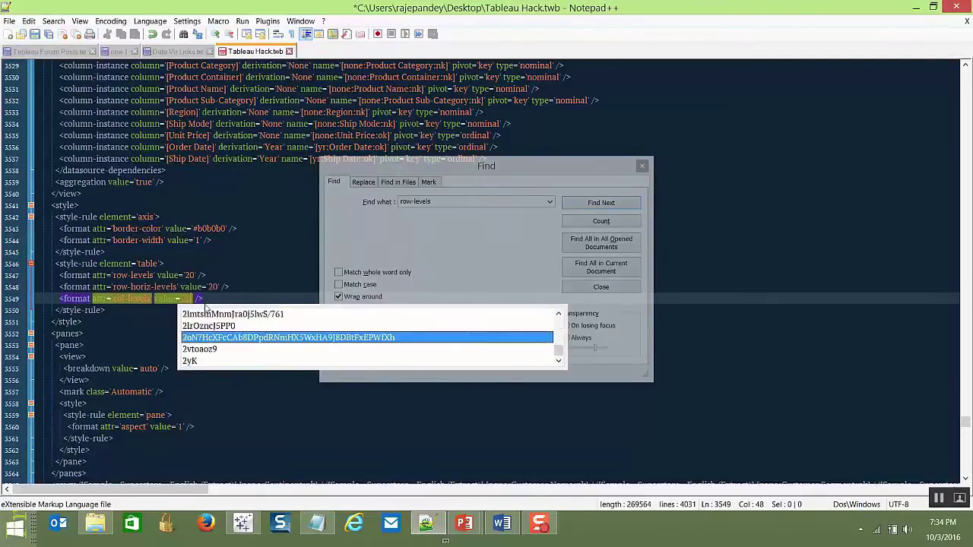
key(BackSpace)
text(0)
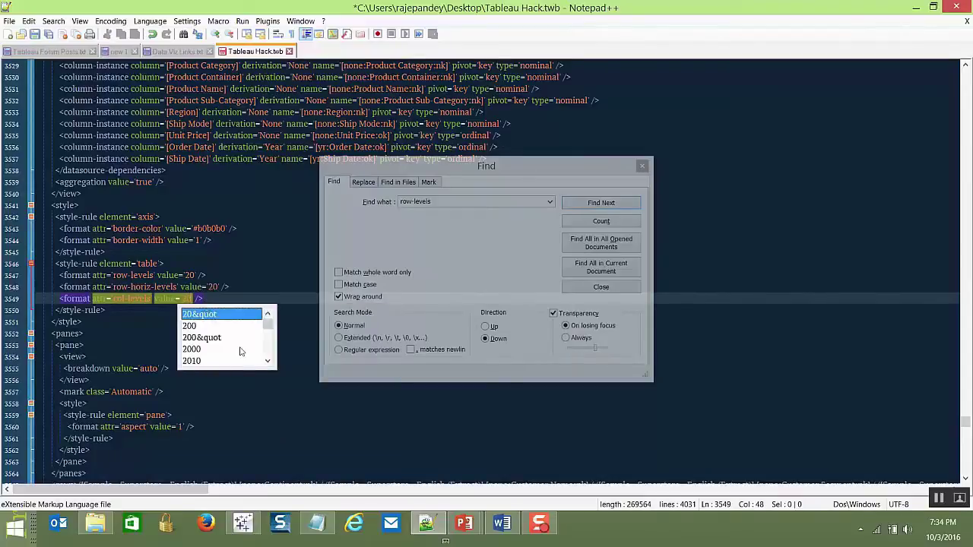
click(266, 414)
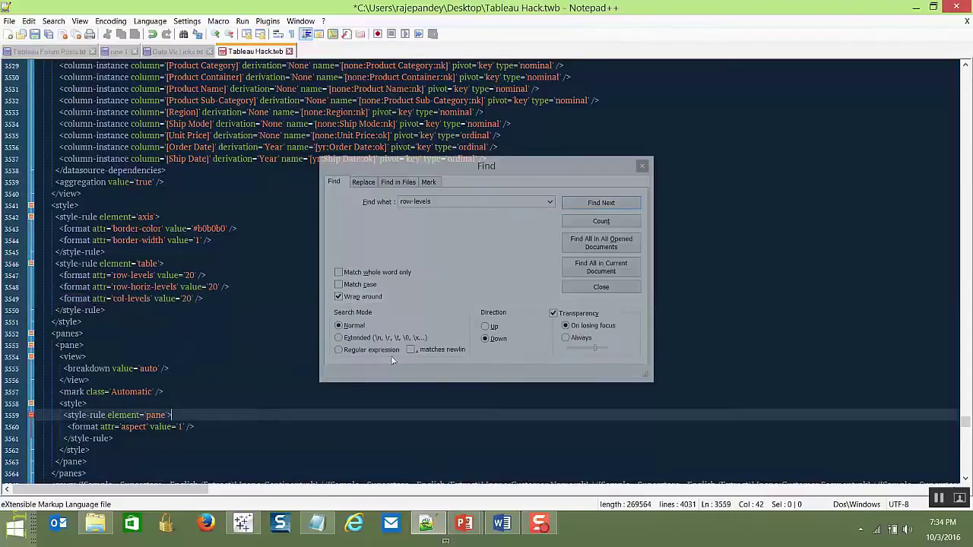
drag(582, 176, 658, 170)
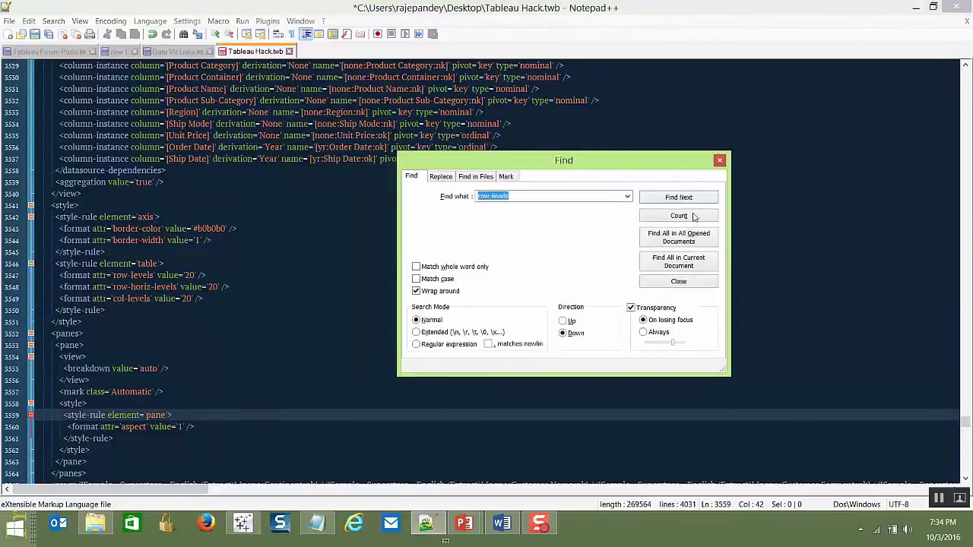
click(35, 34)
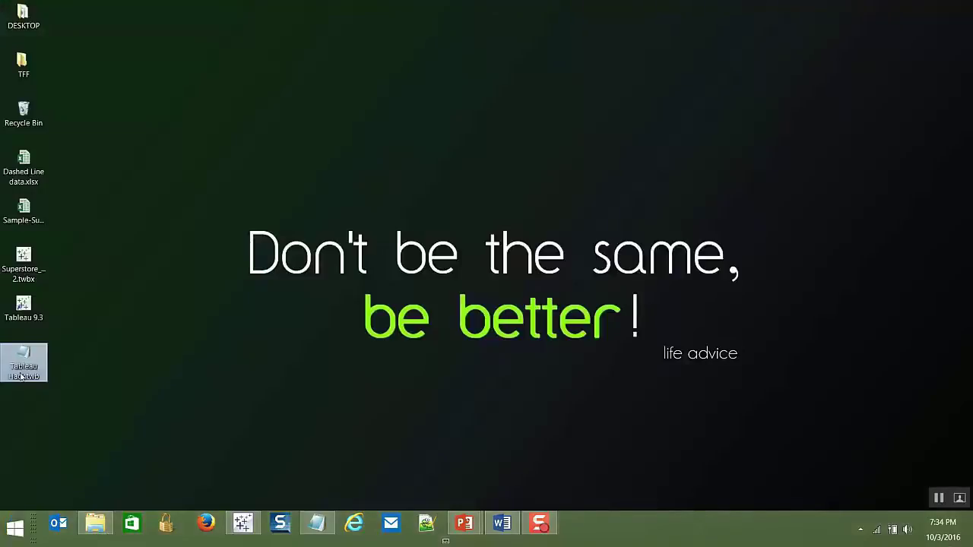
Step: Switch to Tableau, close the current workbook and reopen the edited Tableau Hack.twb from the Desktop
mouse_move(237, 530)
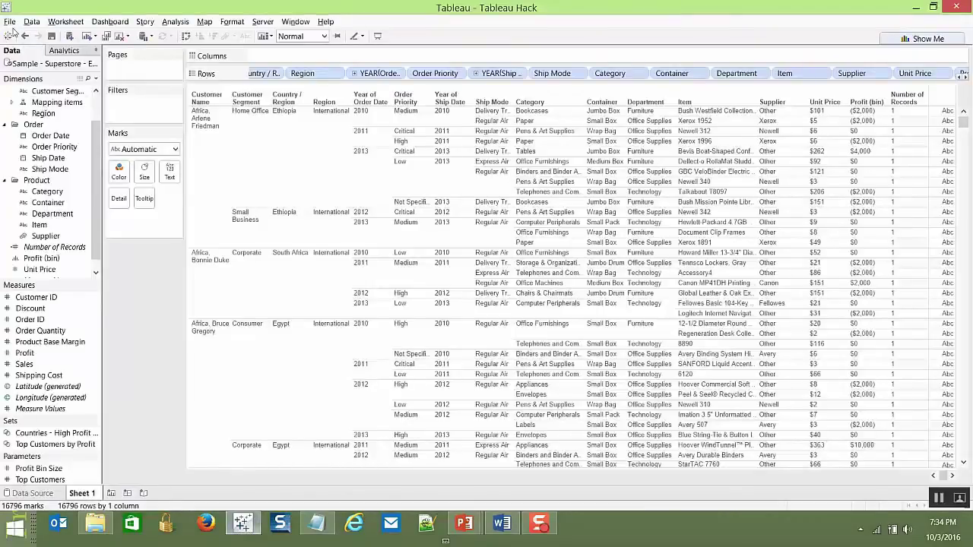
click(11, 22)
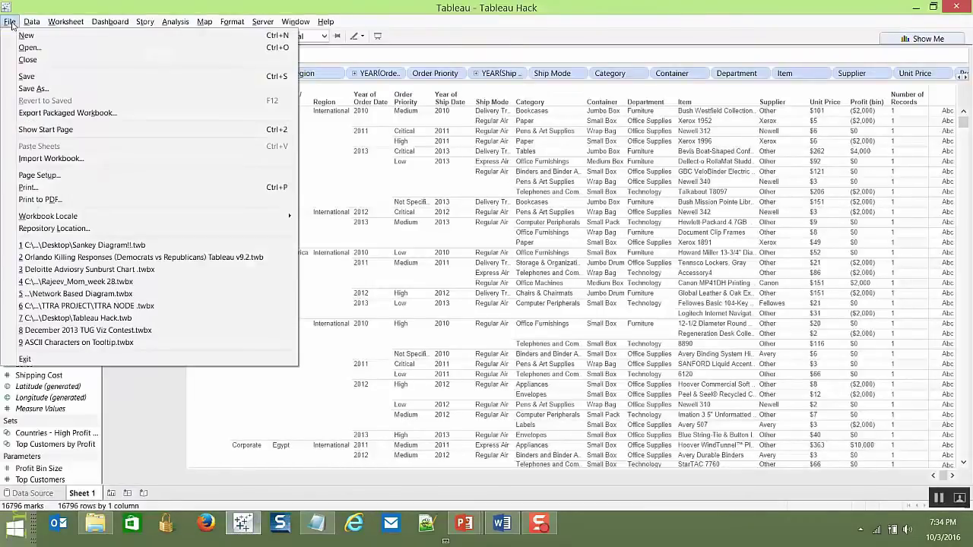
click(31, 61)
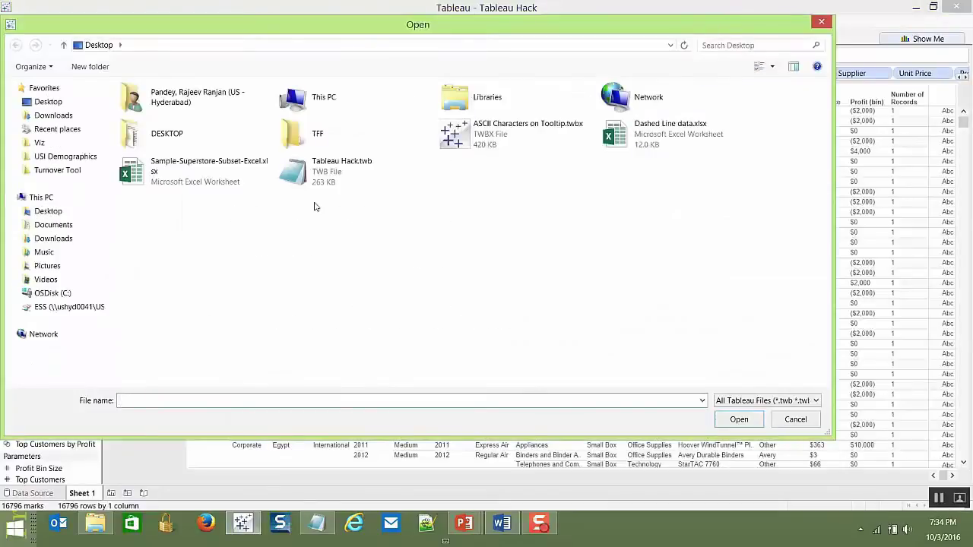
click(342, 169)
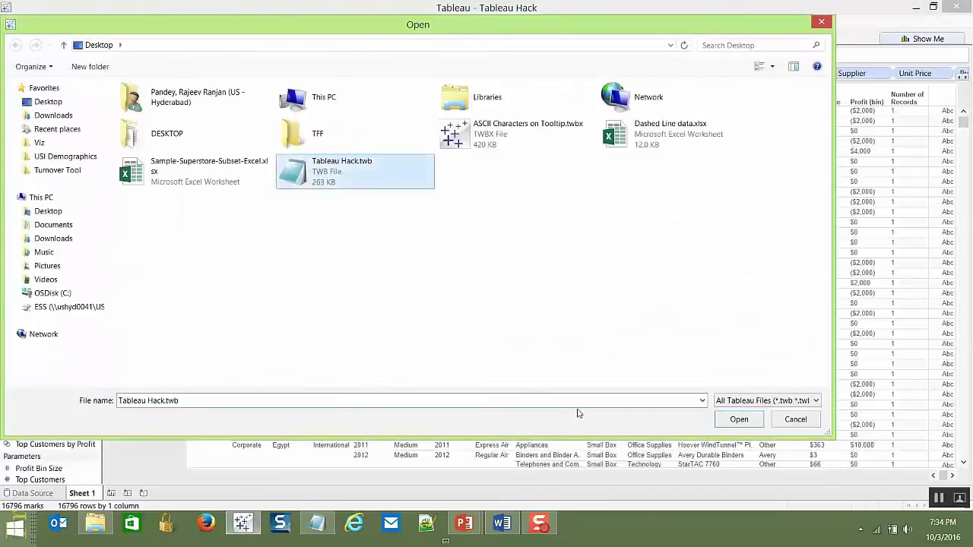
click(739, 420)
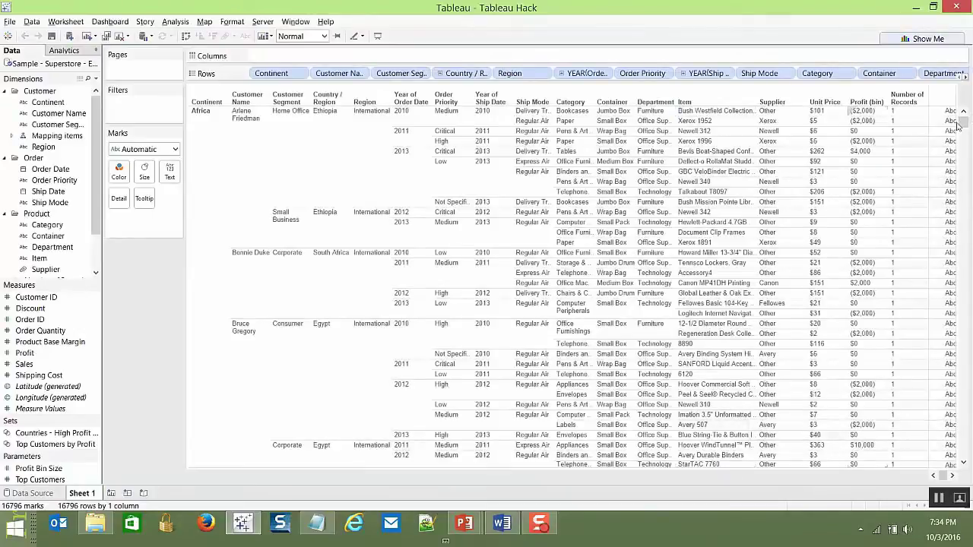
click(175, 54)
click(167, 80)
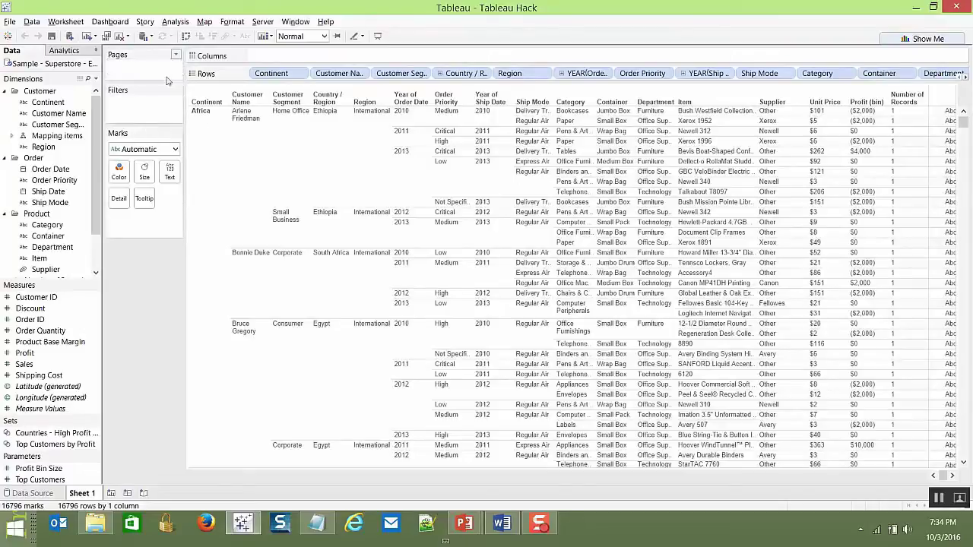
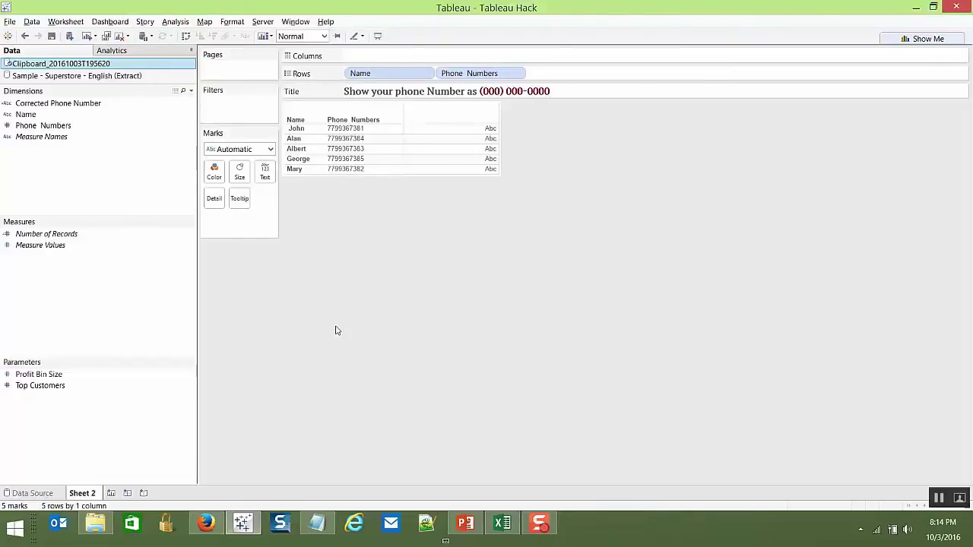
Step: Review the Corrected Phone Number formula without changing it and add the field to the view as text
click(97, 105)
right_click(97, 107)
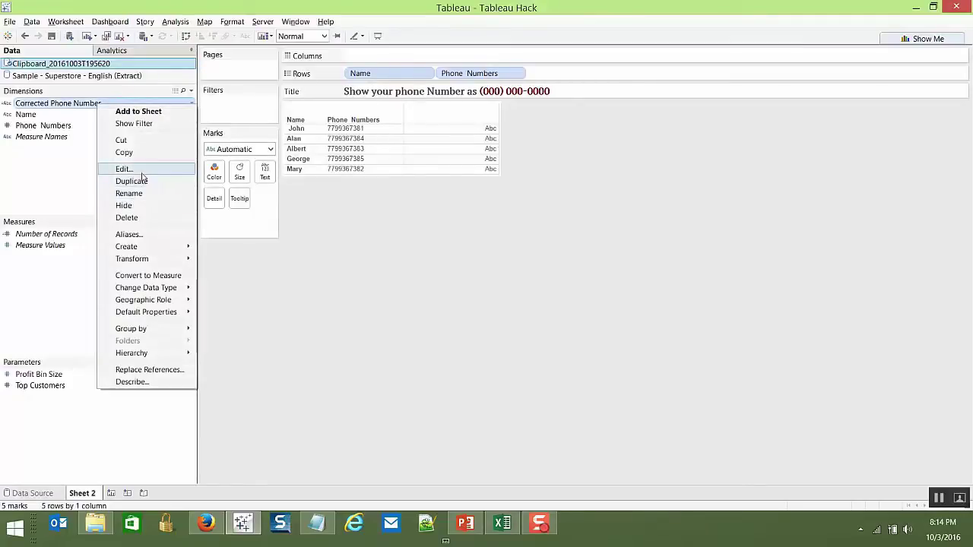
click(142, 171)
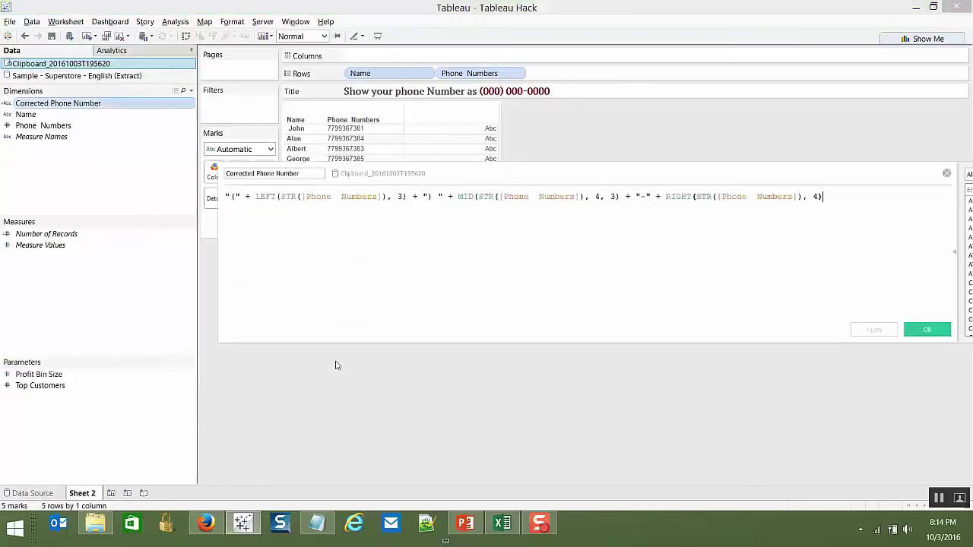
drag(436, 178, 419, 220)
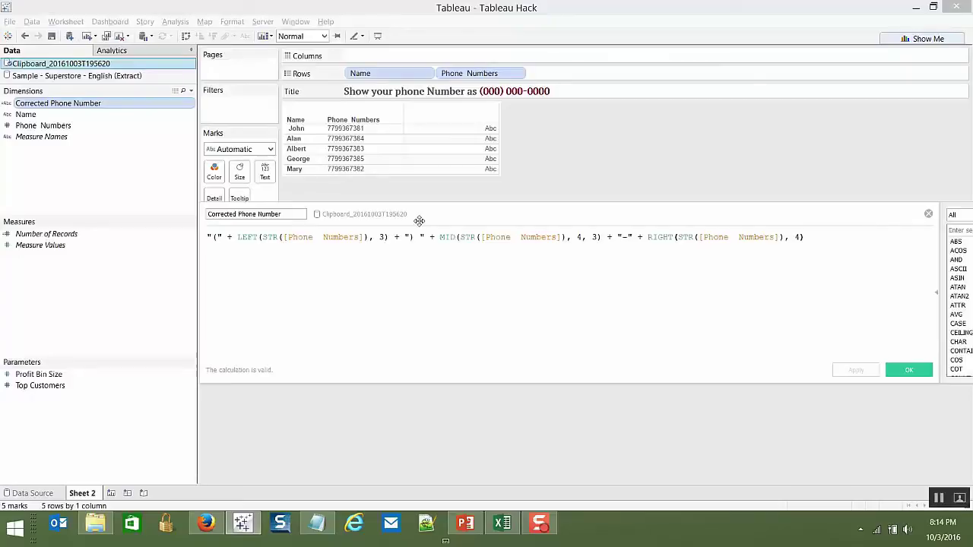
click(909, 370)
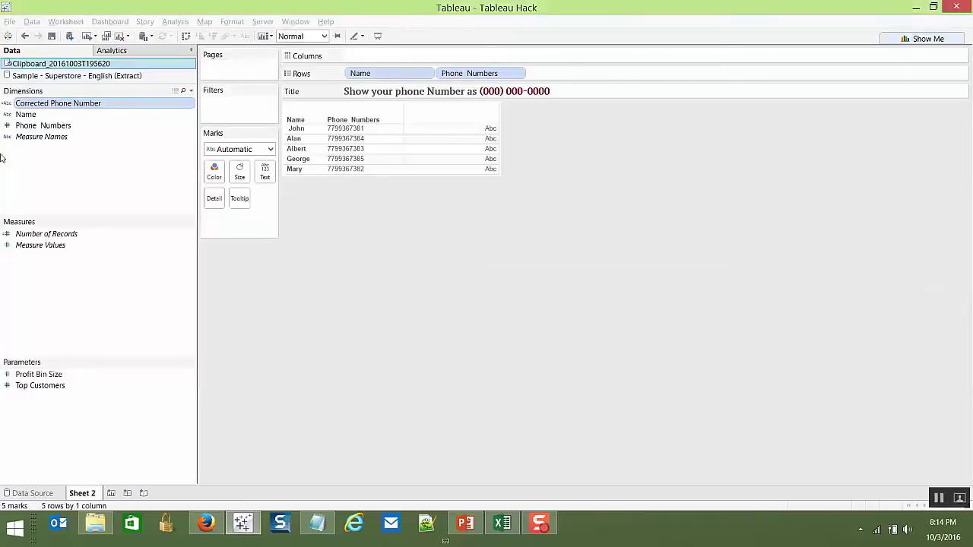
drag(68, 104, 265, 177)
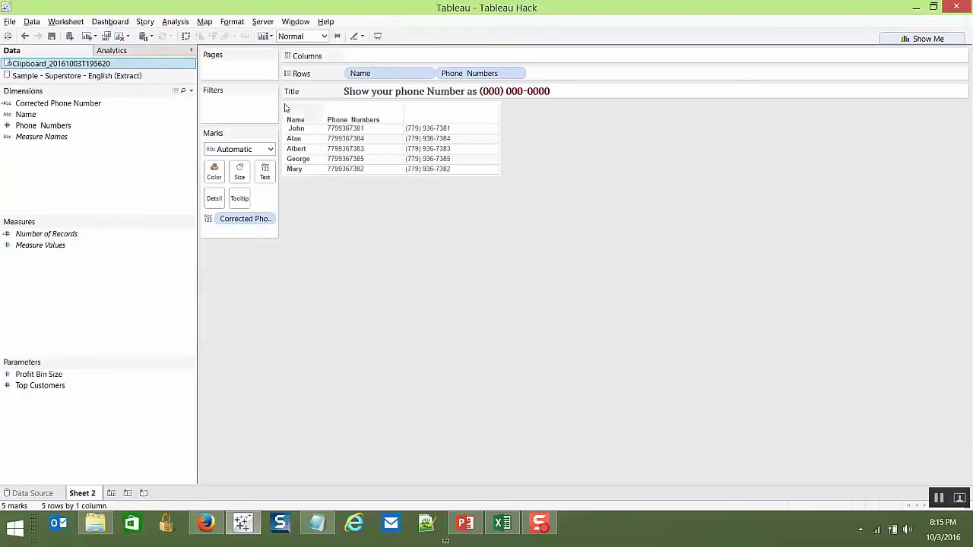
right_click(339, 142)
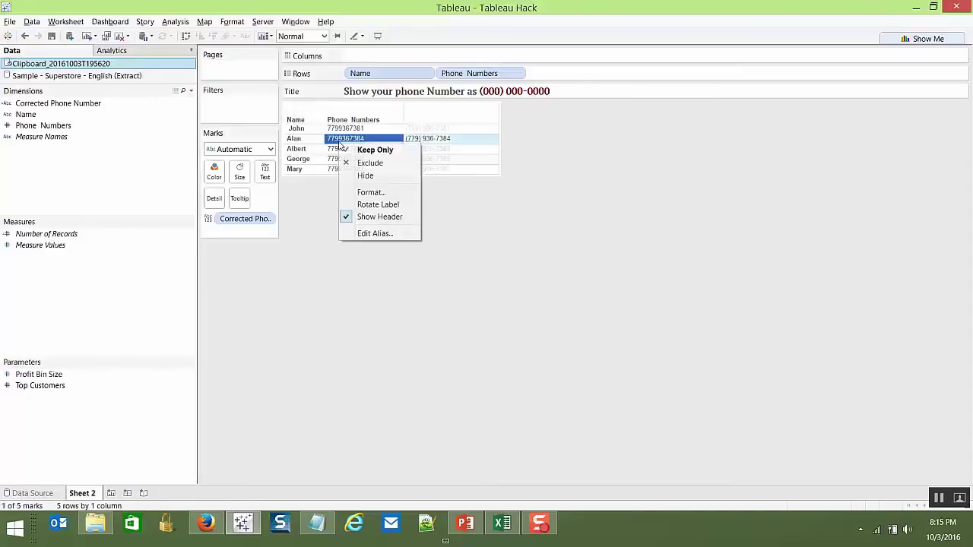
click(369, 194)
click(180, 67)
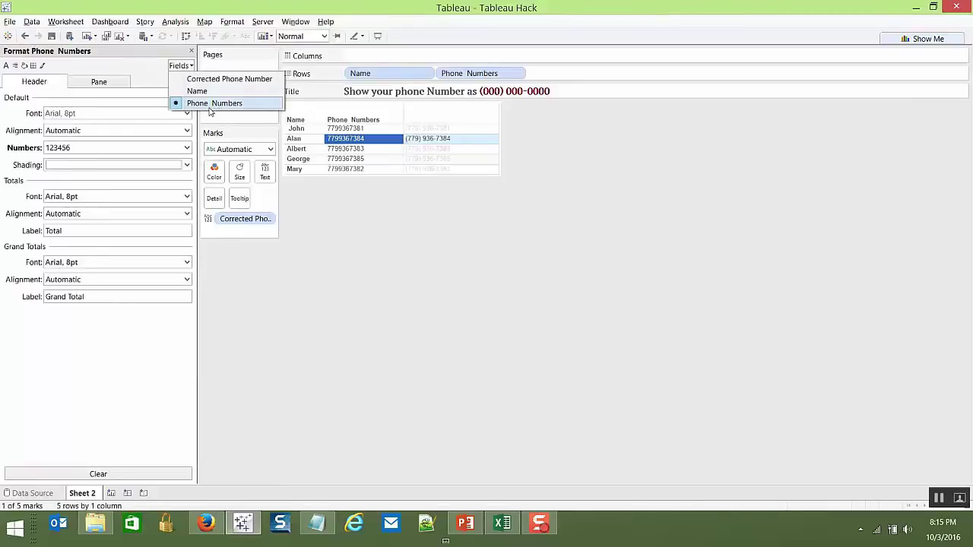
click(356, 426)
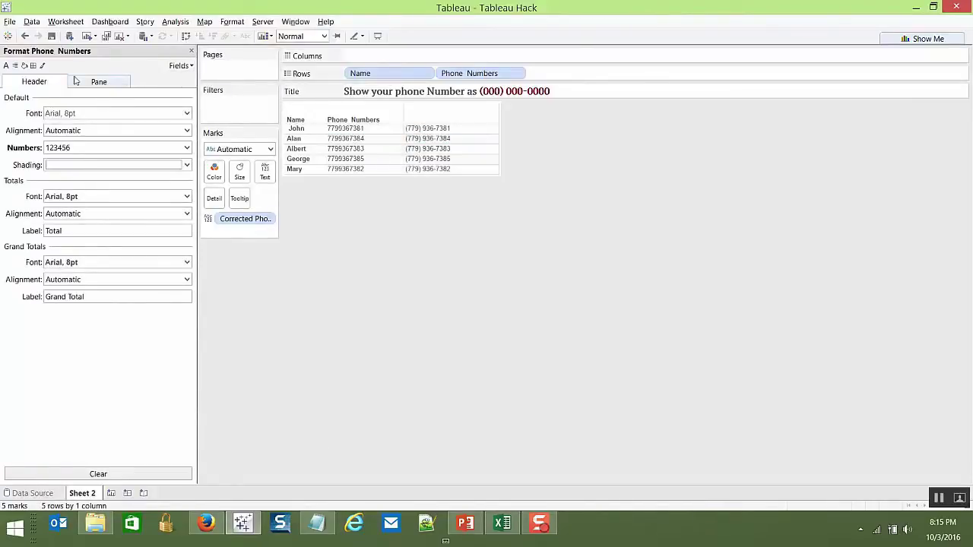
click(77, 149)
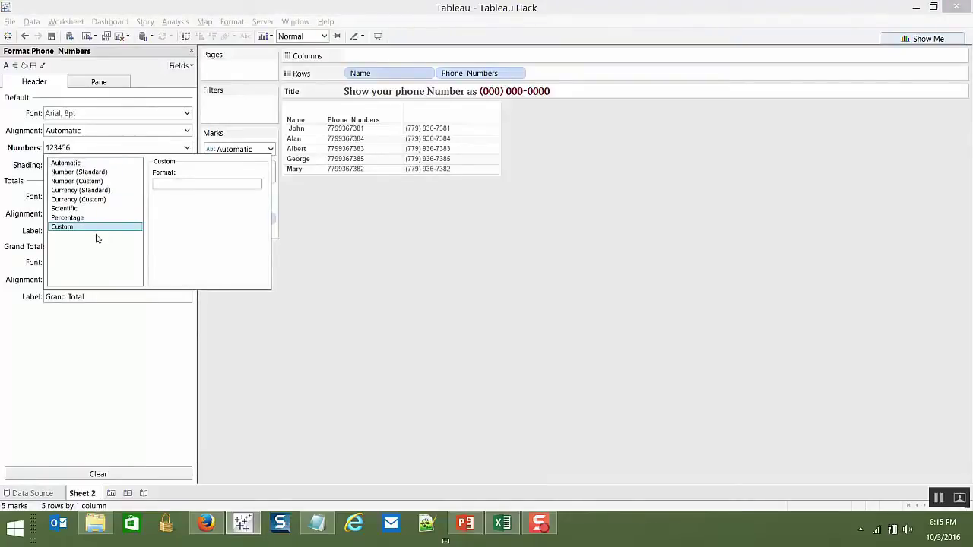
click(156, 183)
key(ctrl+v)
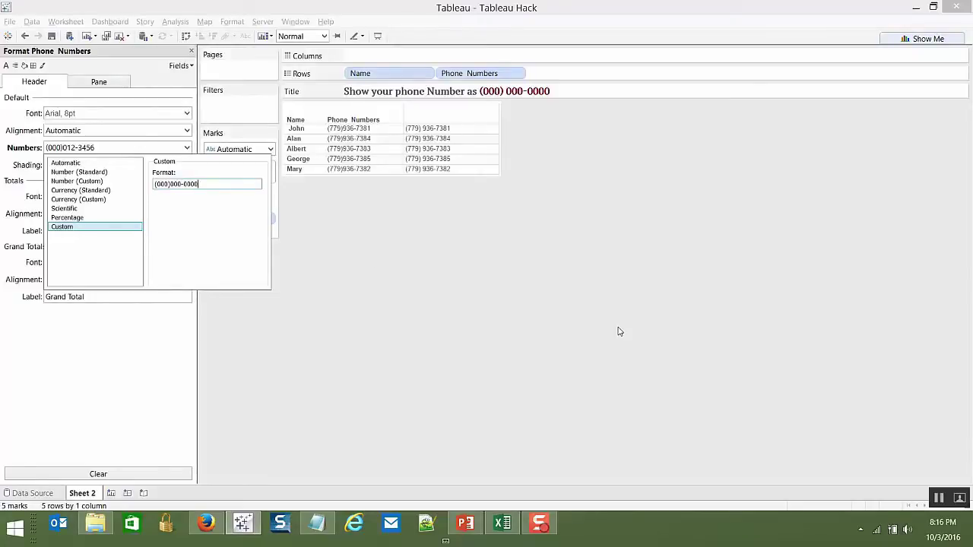
click(458, 297)
click(191, 52)
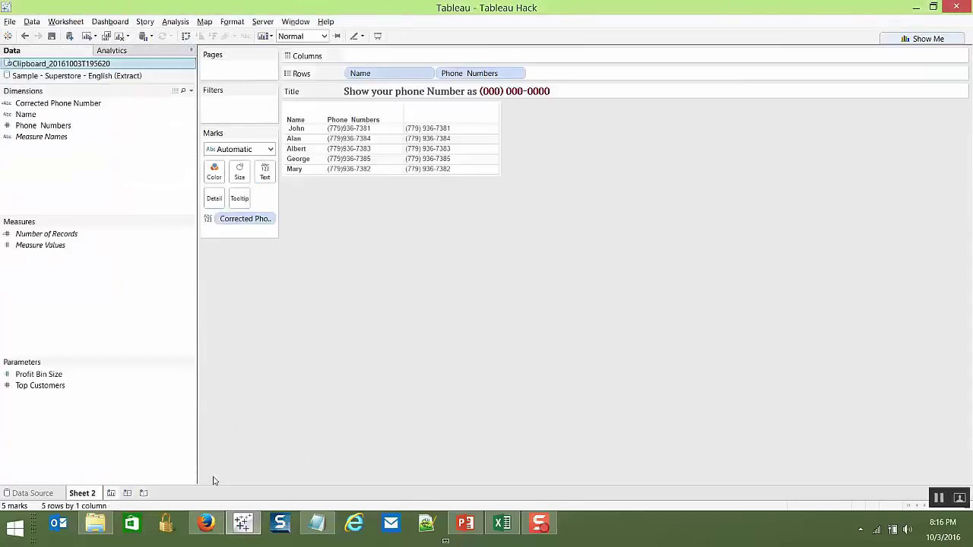
Step: Create a new worksheet, copy the Items and Units Sold table (A1:B7) from Excel and paste it into Tableau
key(ctrl+m)
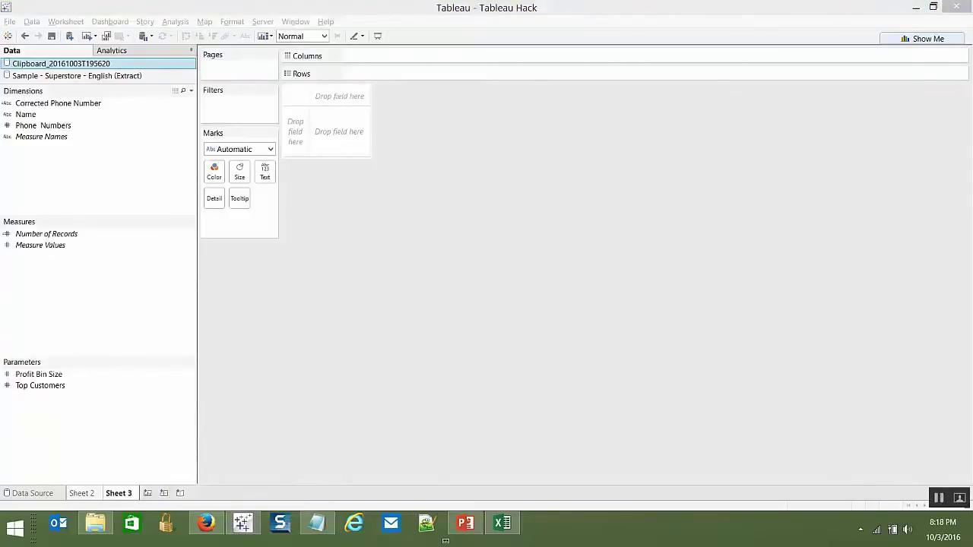
click(503, 525)
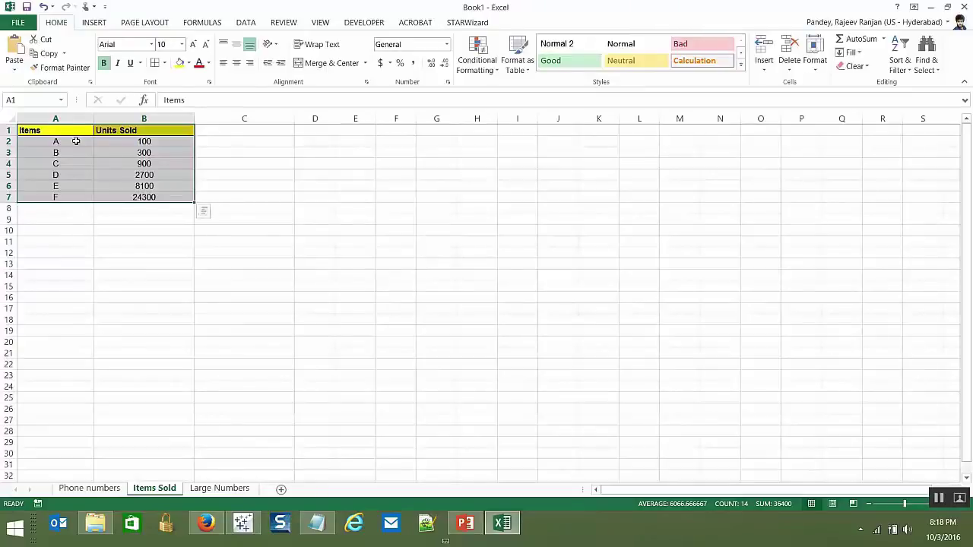
drag(72, 131, 156, 204)
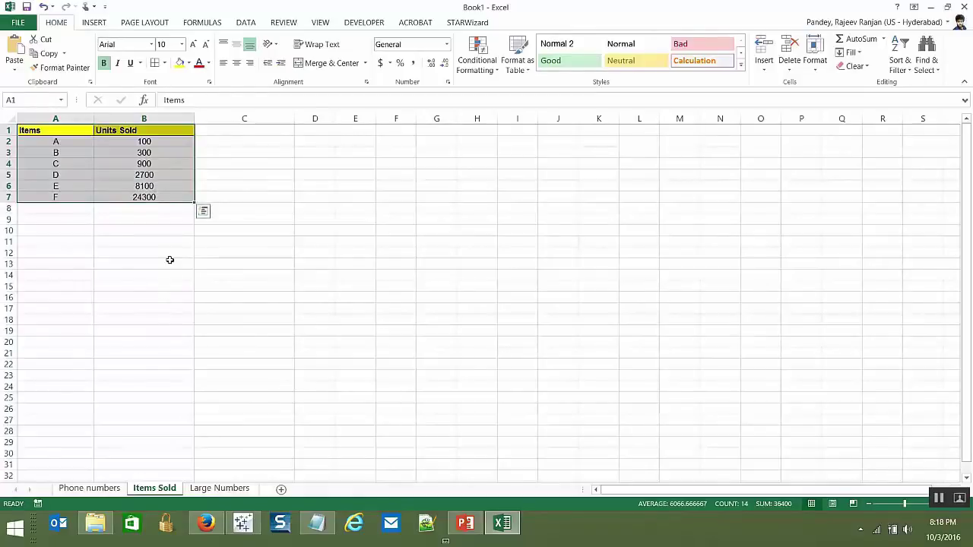
key(ctrl+c)
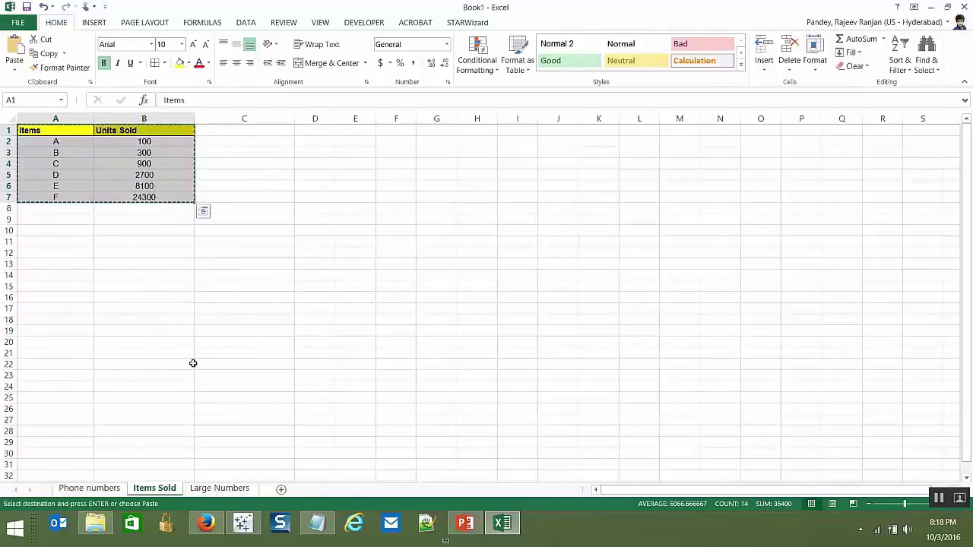
click(244, 524)
key(ctrl+v)
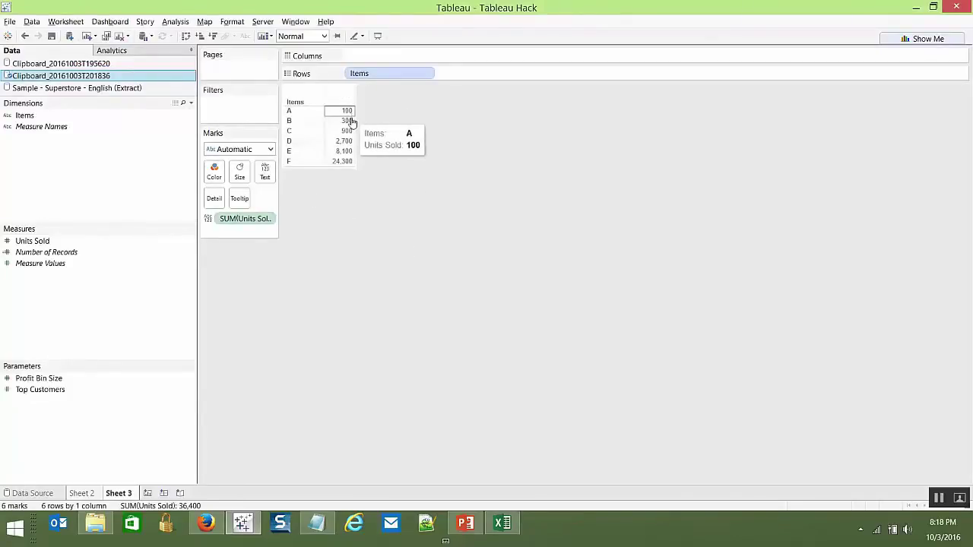
Step: Switch to Excel and examine the Units Sold column on the Items Sold sheet
mouse_move(352, 167)
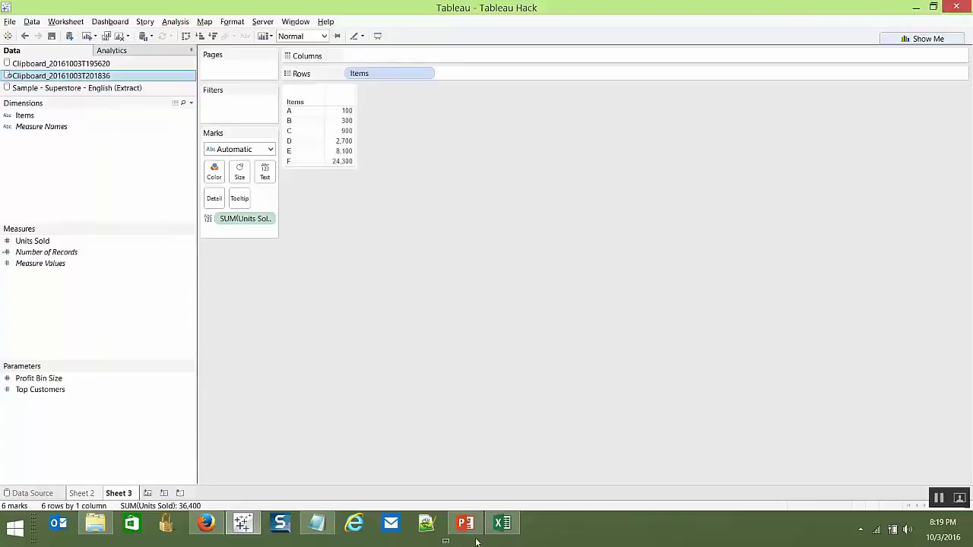
click(502, 523)
click(183, 156)
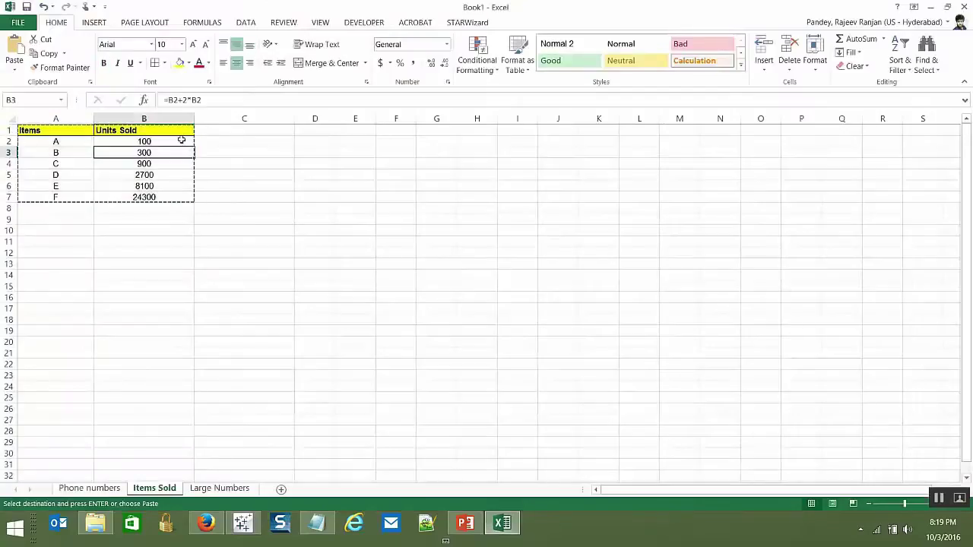
drag(180, 130, 191, 207)
drag(171, 136, 199, 204)
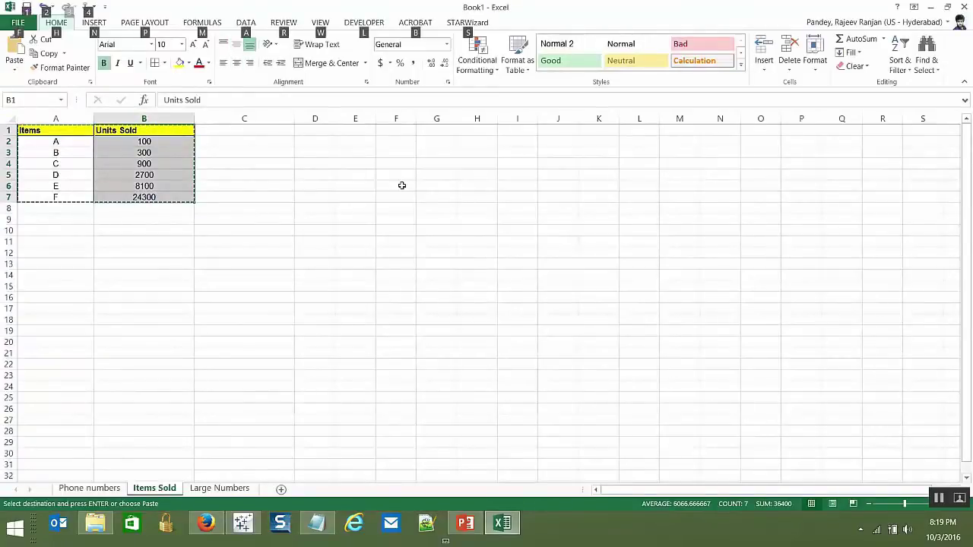
Step: Return to Tableau and format the pane numbers of SUM(Units Sold) with the custom number format 0.0units
key(alt+Tab)
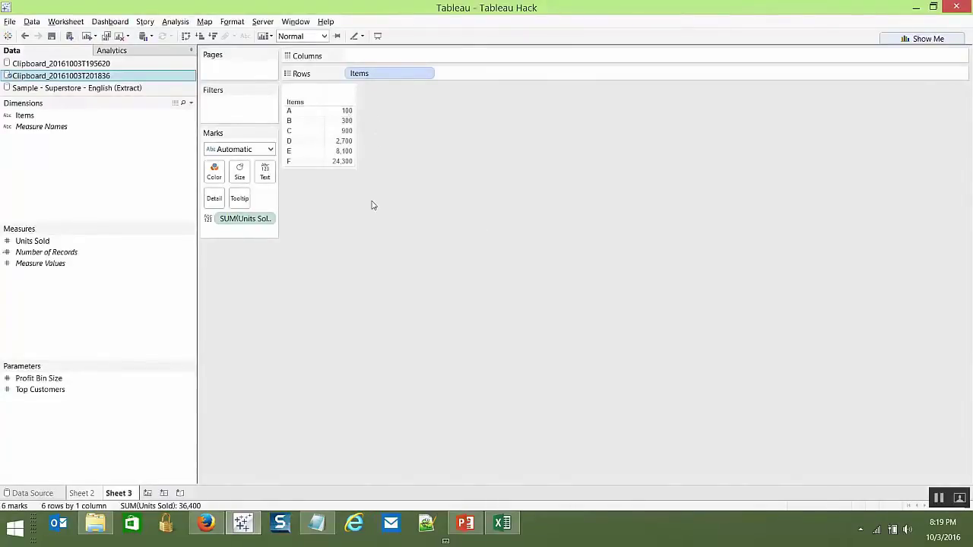
right_click(343, 123)
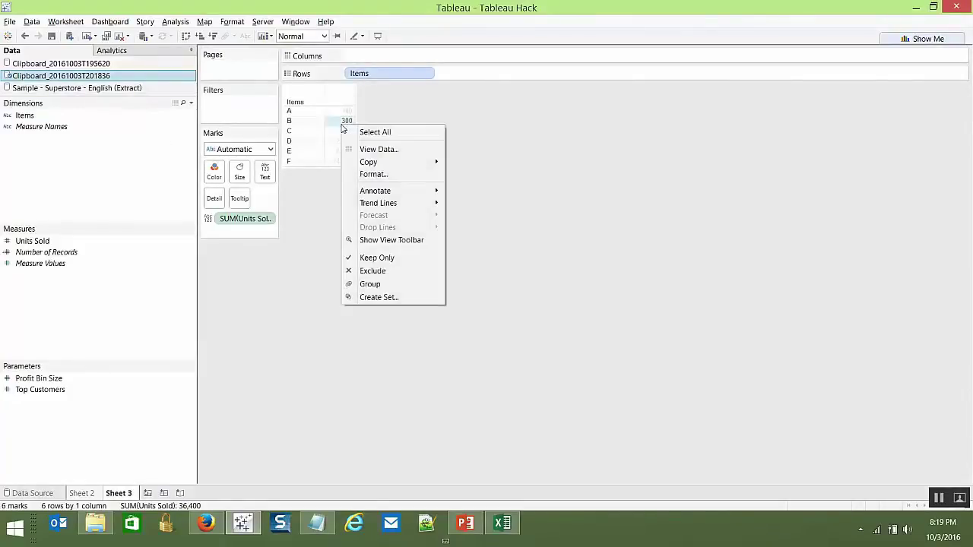
click(372, 174)
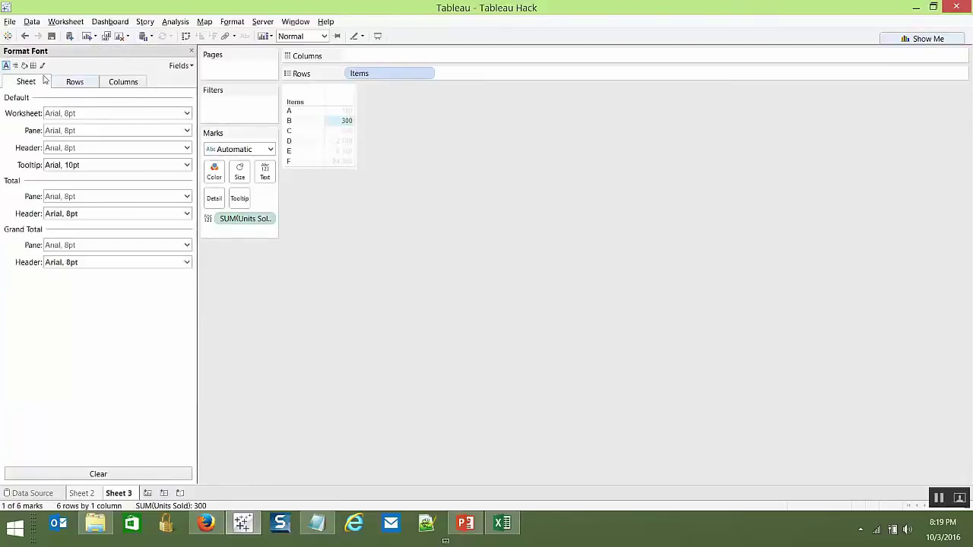
click(180, 65)
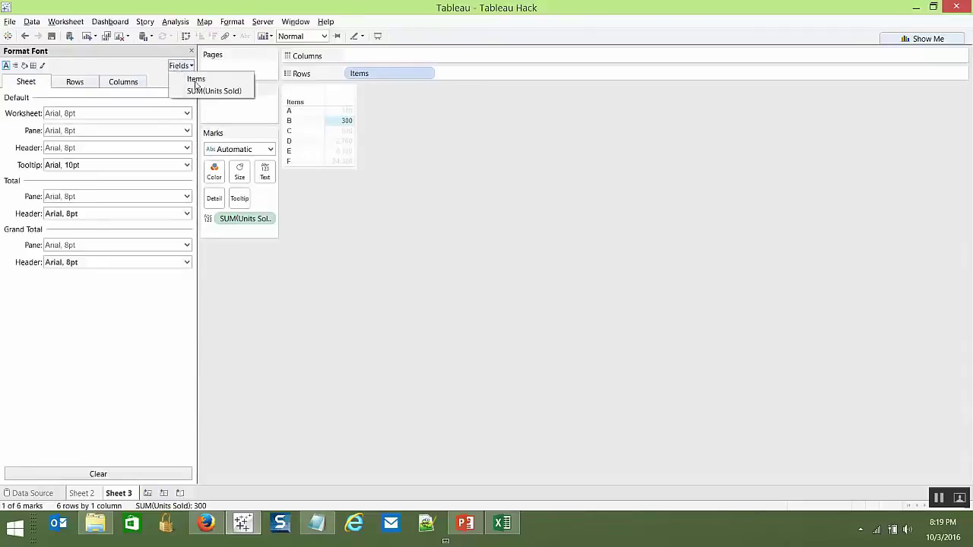
click(203, 92)
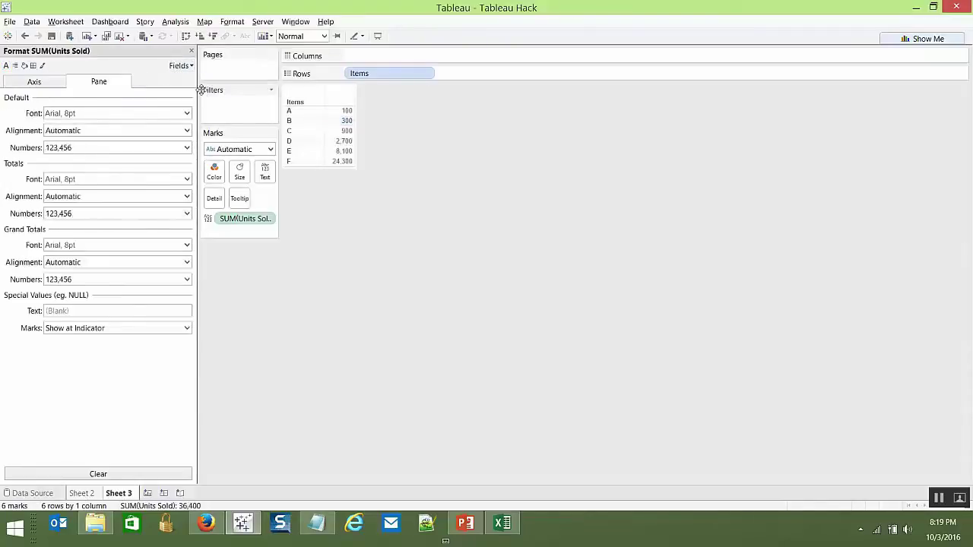
click(187, 147)
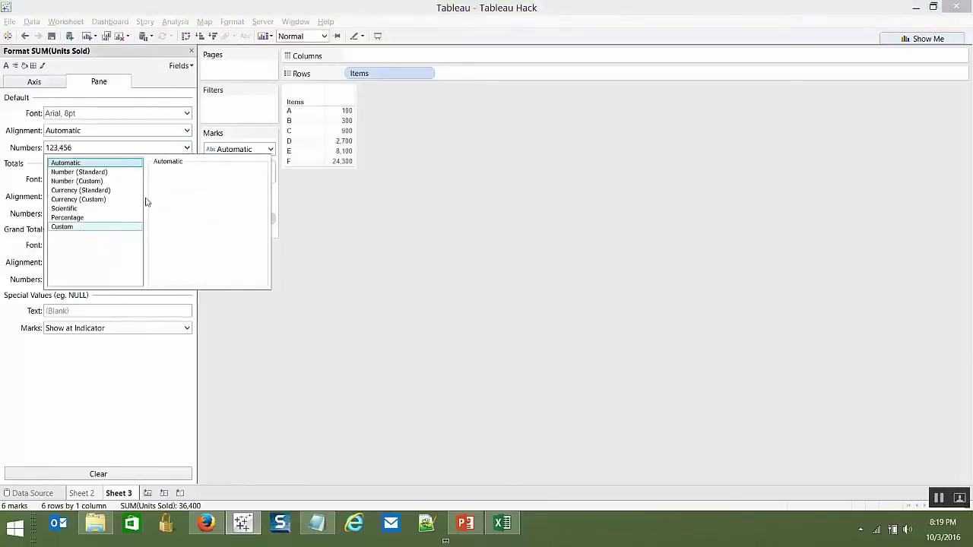
click(91, 227)
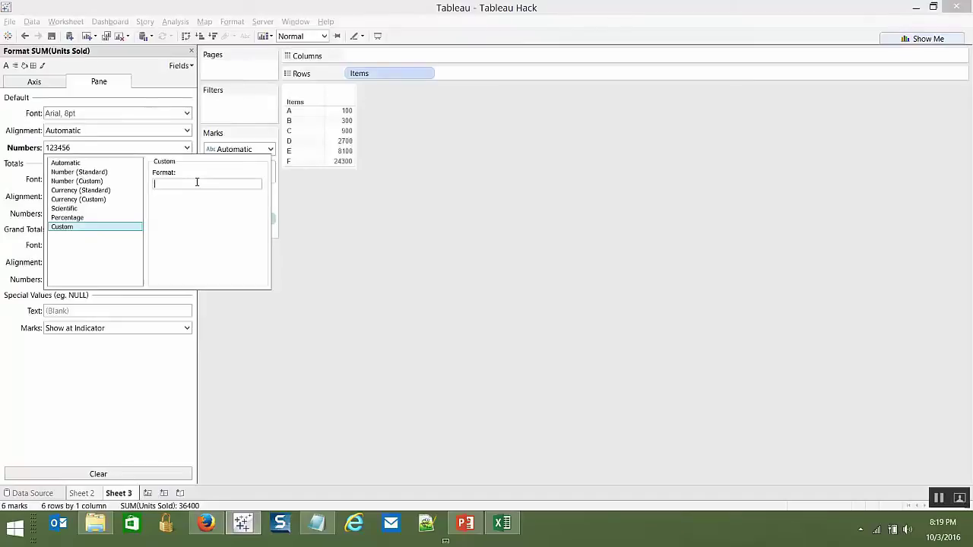
text(0.)
text(0 yn)
key(BackSpace)
key(BackSpace)
text(units)
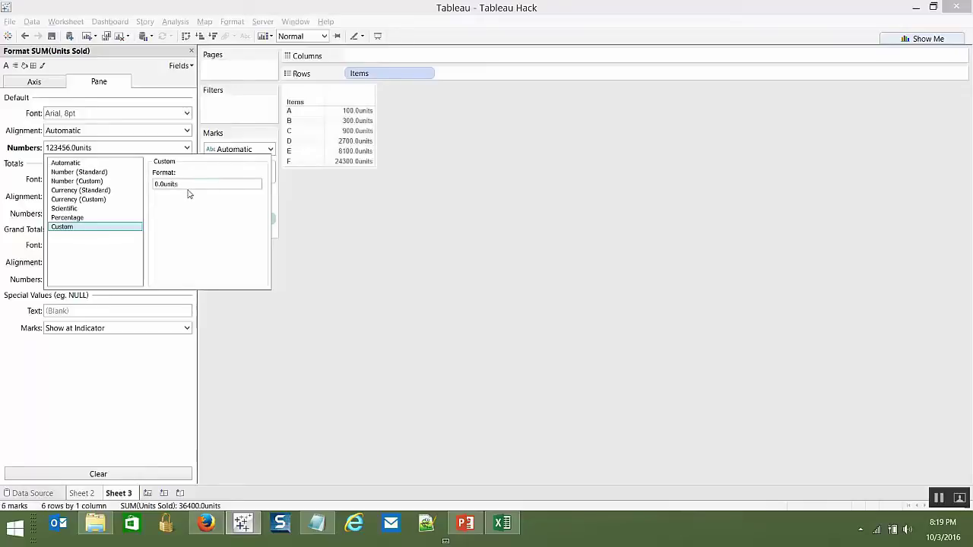
Step: Change the custom number format of SUM(Units Sold) to 0 units and check it in the view
click(164, 183)
key(BackSpace)
key(BackSpace)
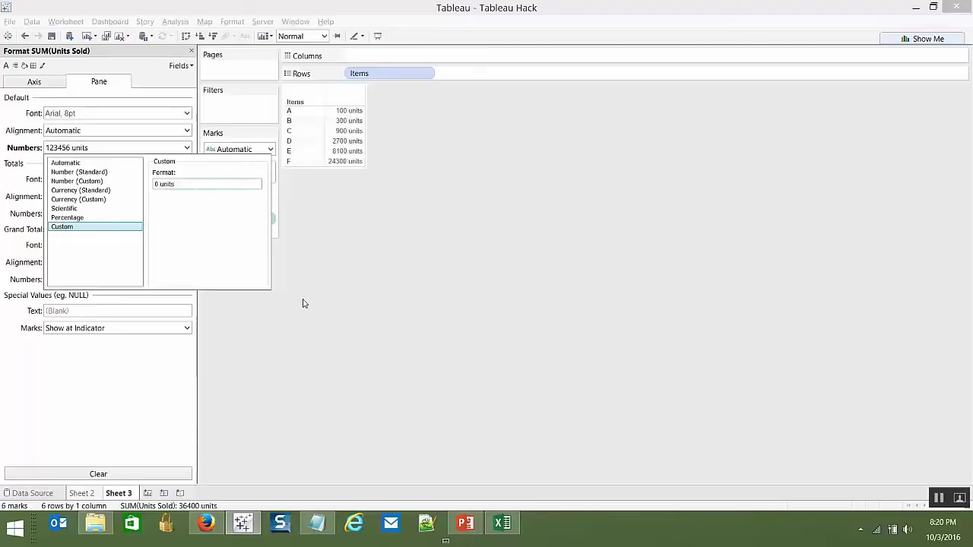
click(327, 251)
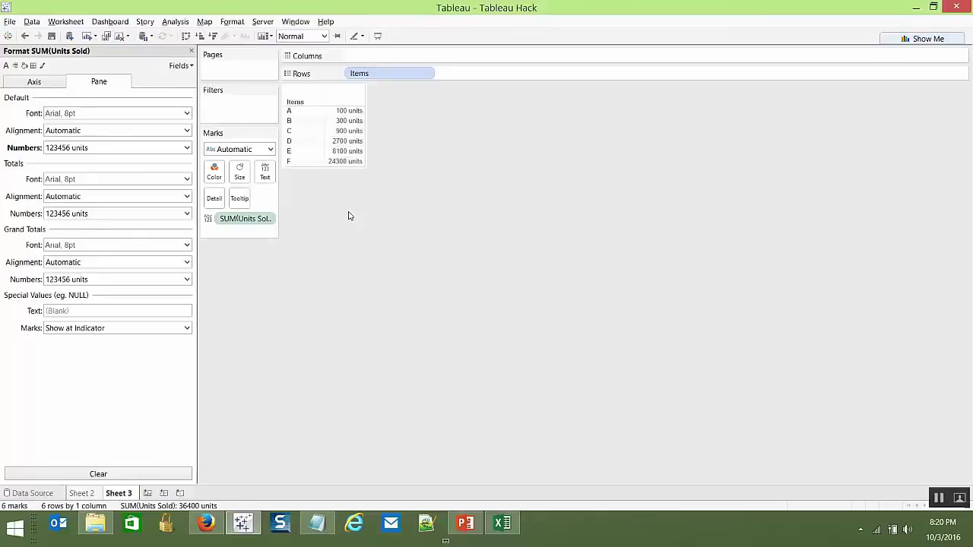
mouse_move(353, 129)
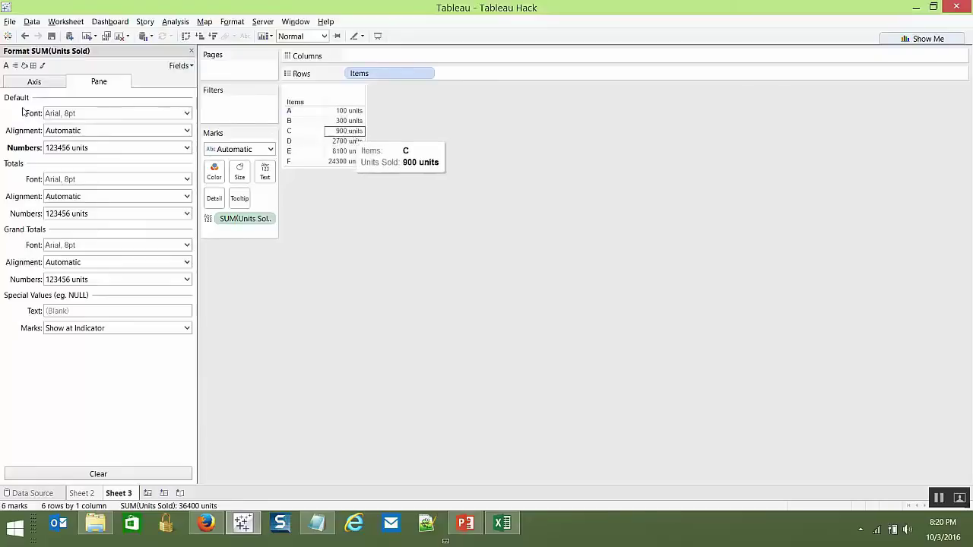
click(130, 147)
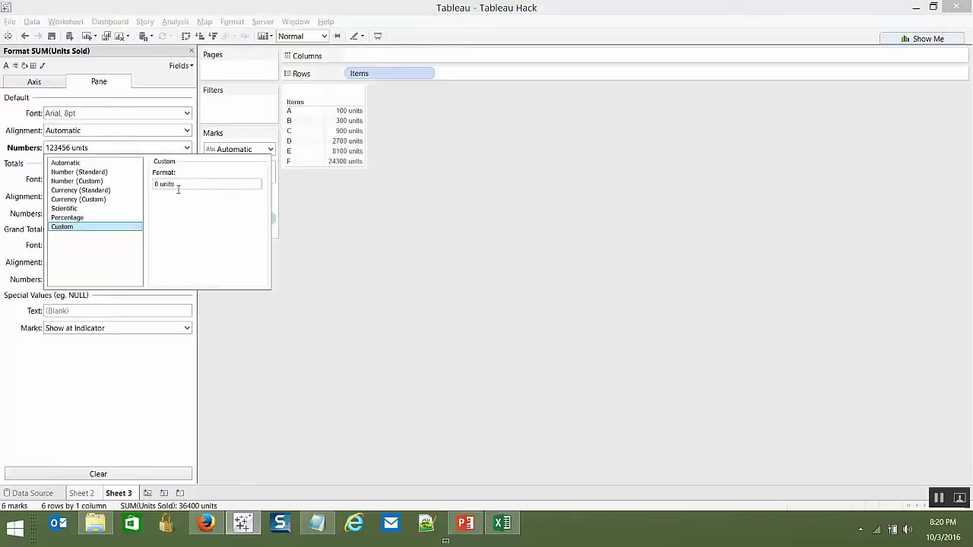
click(509, 241)
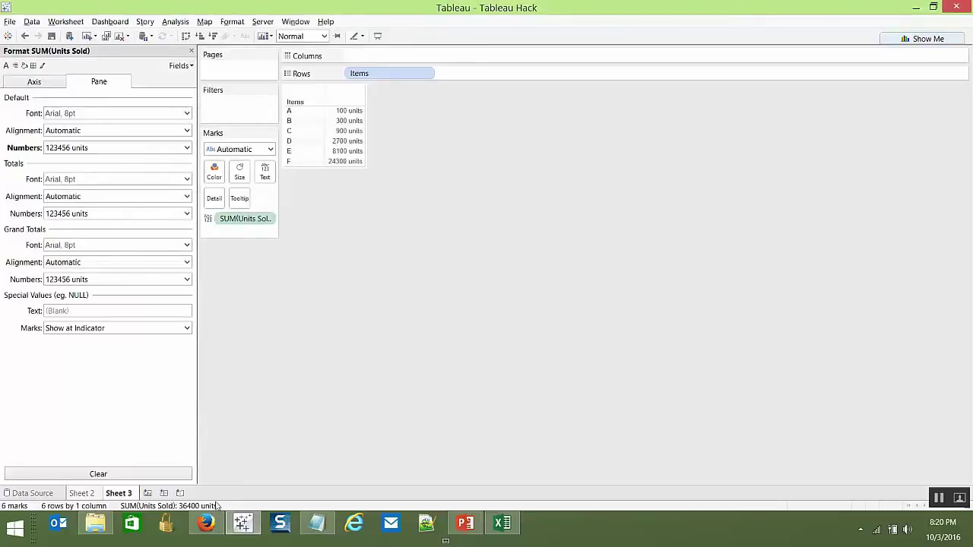
Step: Copy the Items and Quantity table (A1:B7) from the Large Numbers sheet in Excel and paste it into Tableau as a new worksheet
mouse_move(445, 542)
click(502, 523)
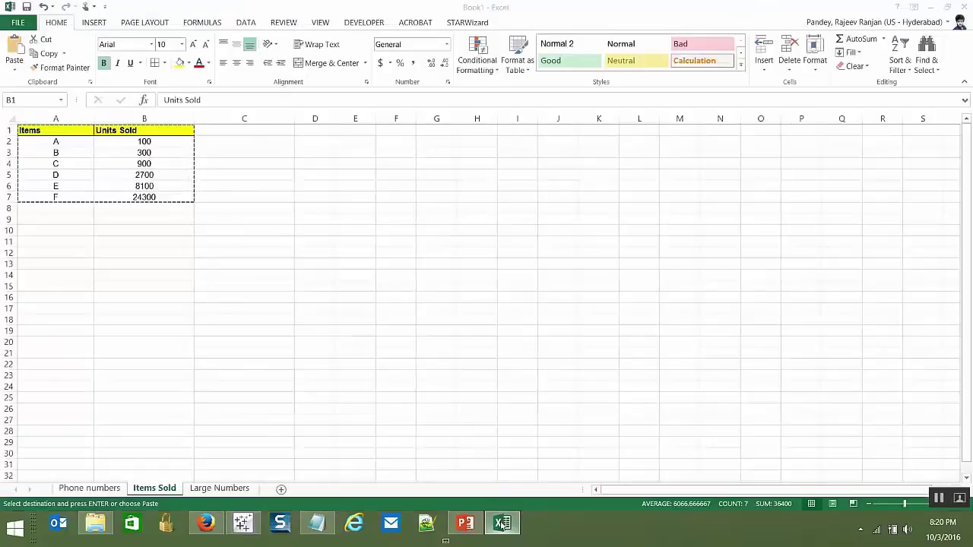
click(218, 489)
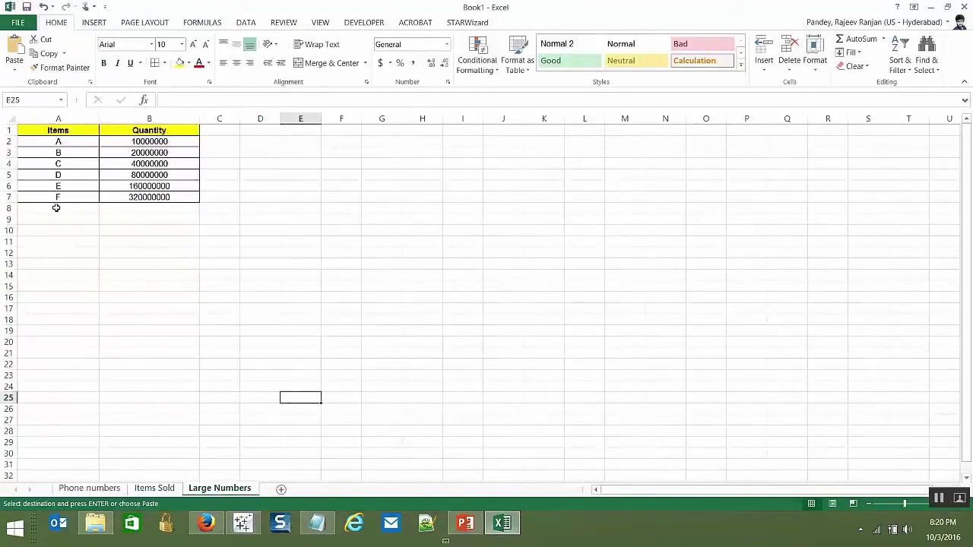
drag(65, 131, 146, 198)
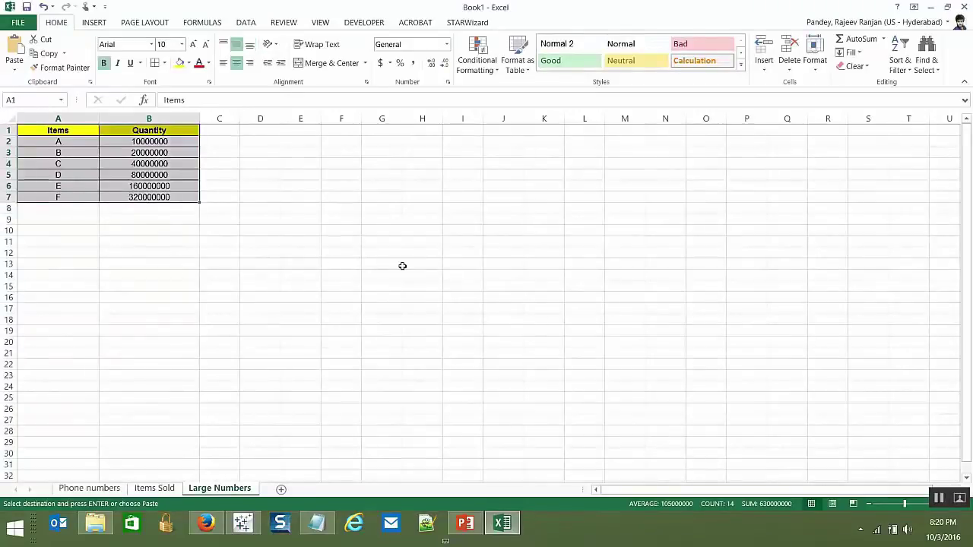
key(ctrl+c)
key(alt+Tab)
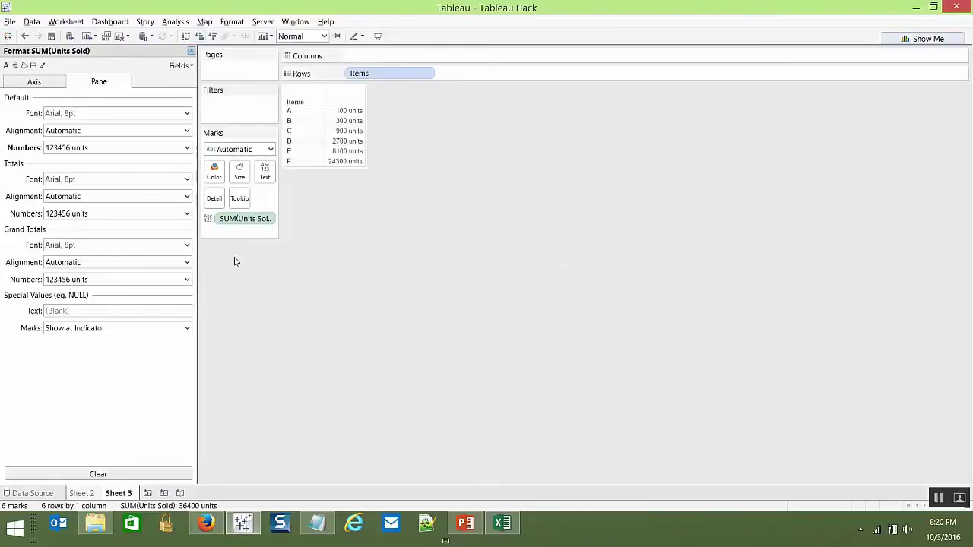
key(ctrl+v)
key(ctrl+m)
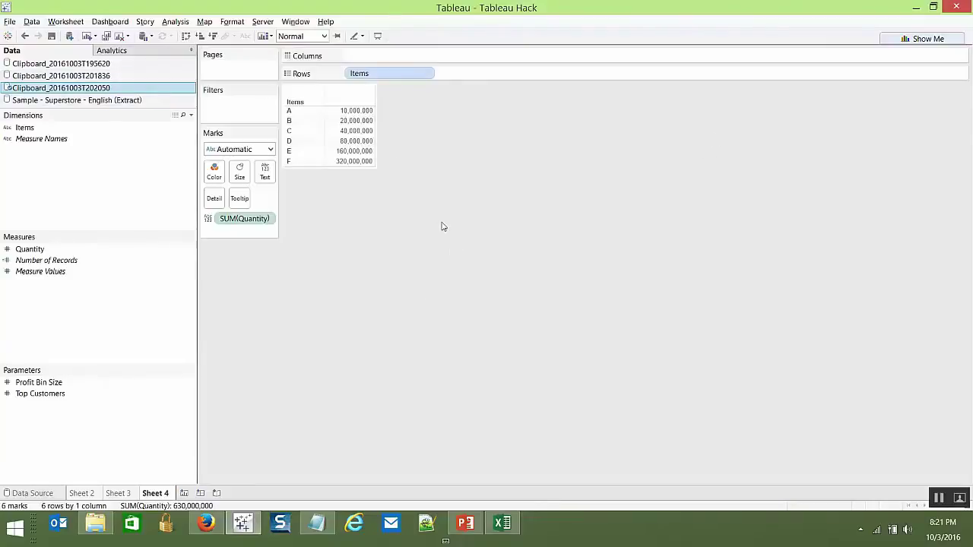
Step: Format the pane numbers of SUM(Quantity) in millions with the custom number format 0,,
right_click(354, 122)
click(409, 170)
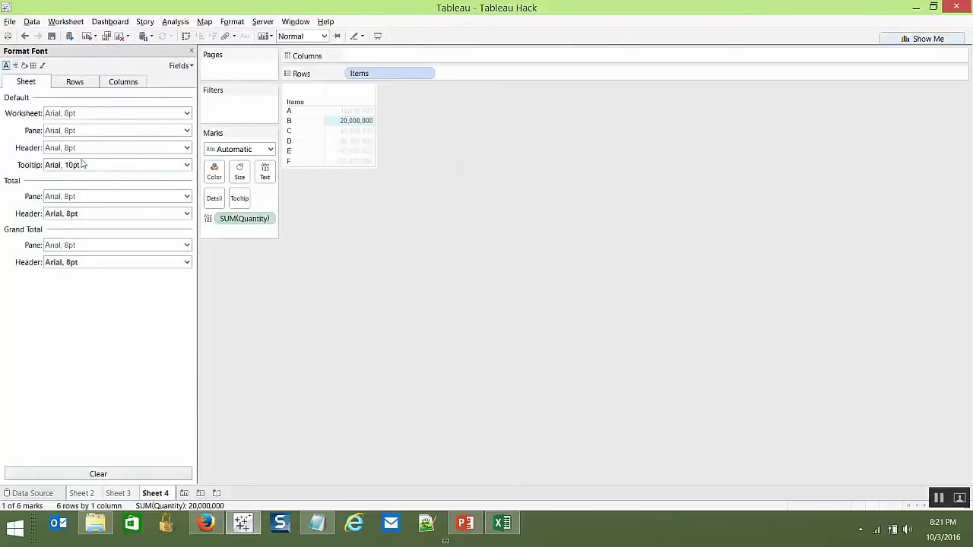
click(181, 65)
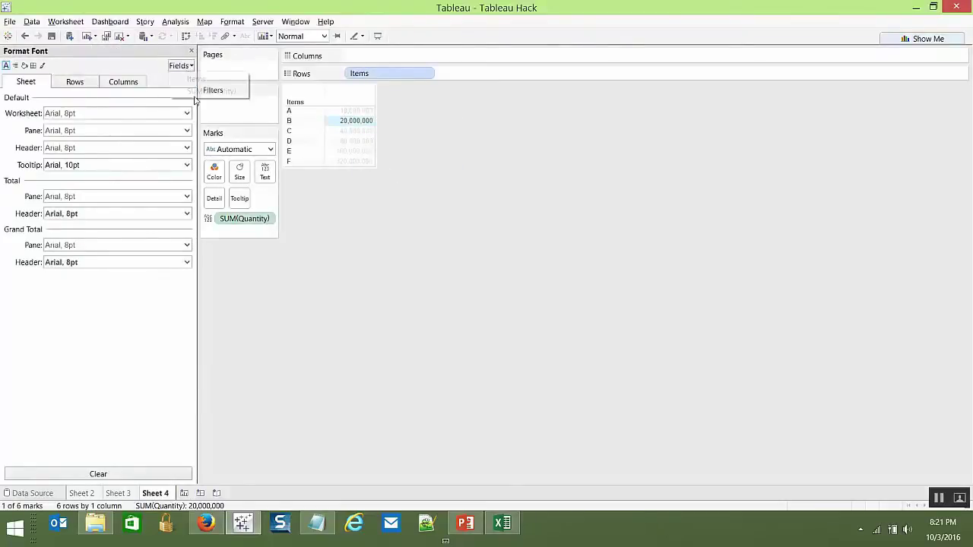
click(196, 91)
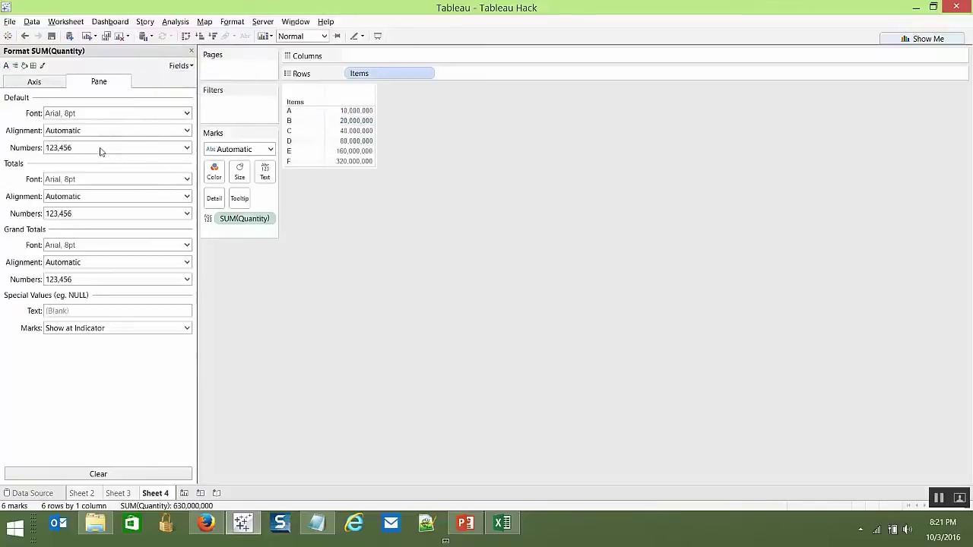
click(100, 148)
click(67, 228)
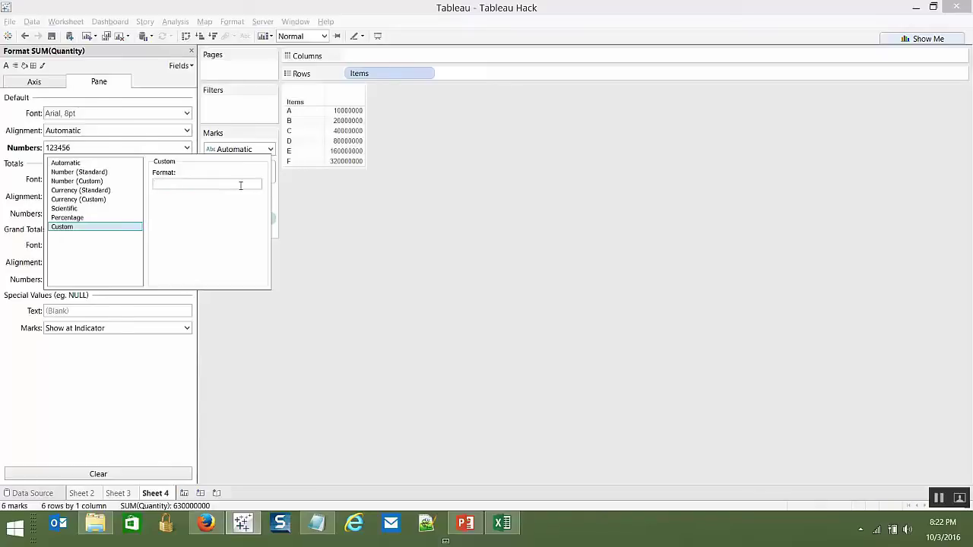
text(0)
text(,,)
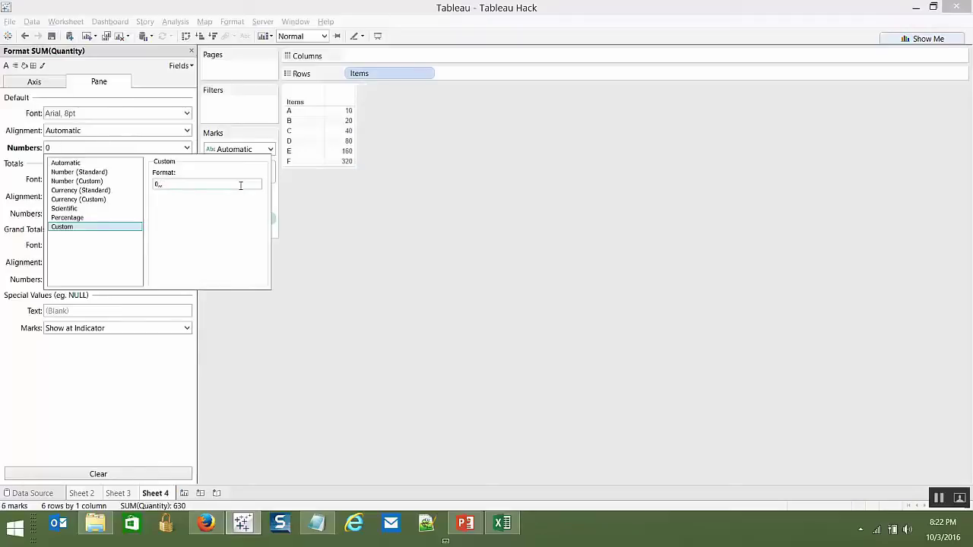
key(BackSpace)
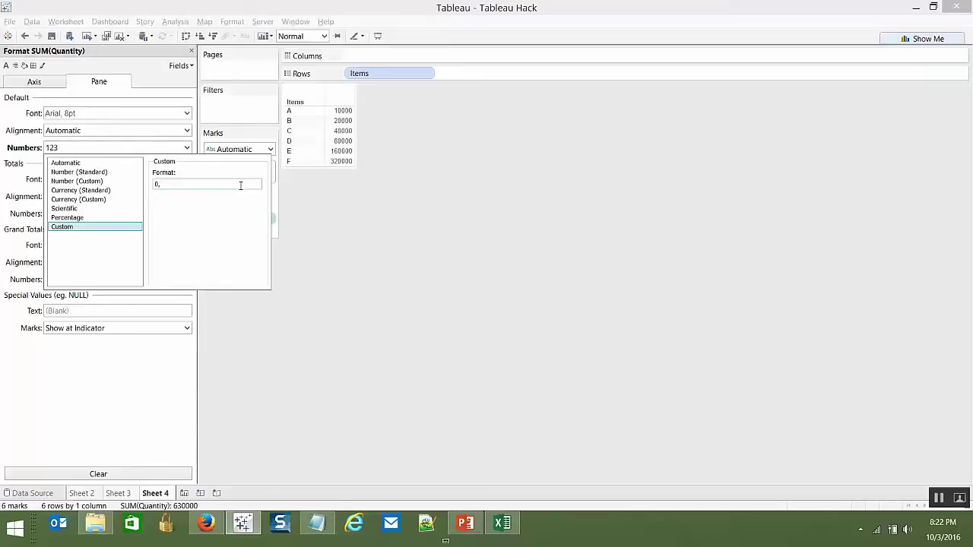
text(,)
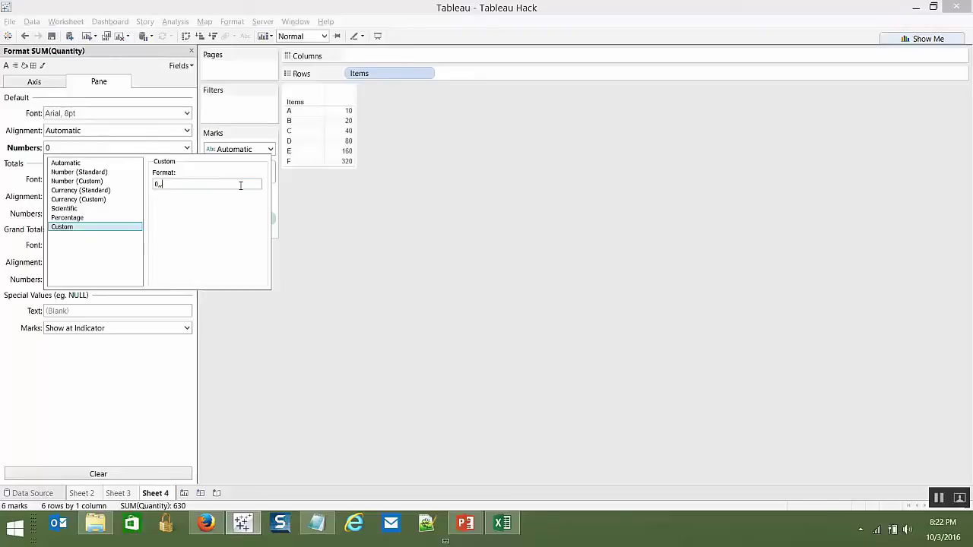
Step: Append .00 M to the Quantity custom format and remove both decimal zeros, leaving 0,,. M
text(.00)
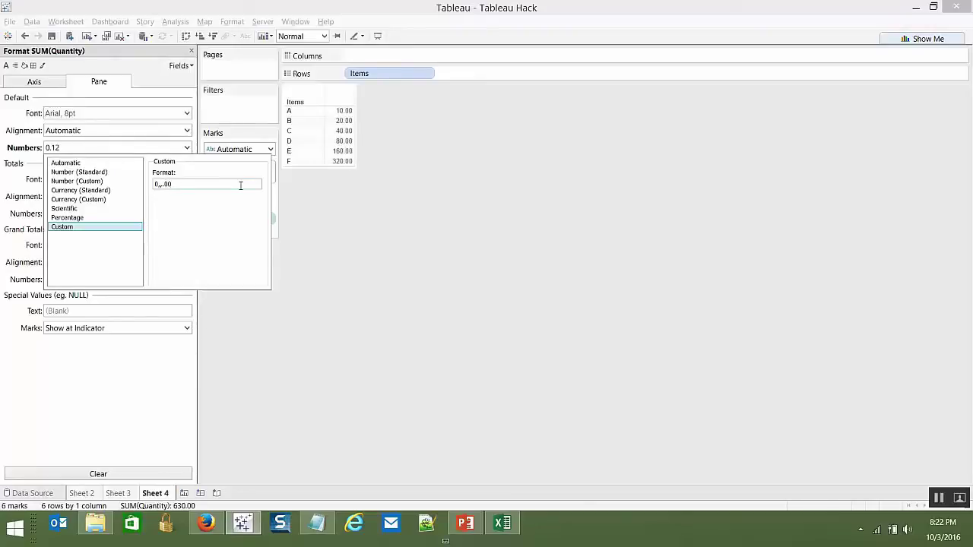
text( M)
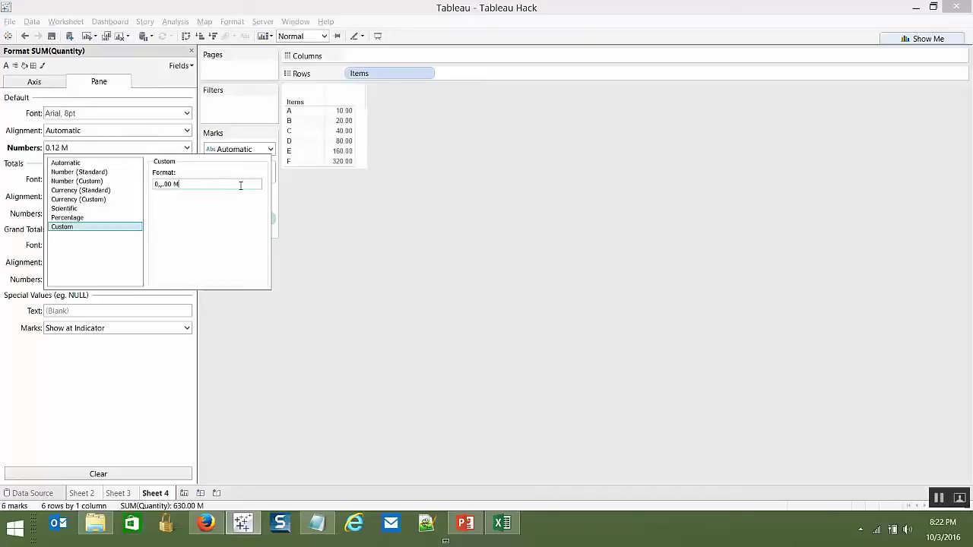
key(Left)
key(Left)
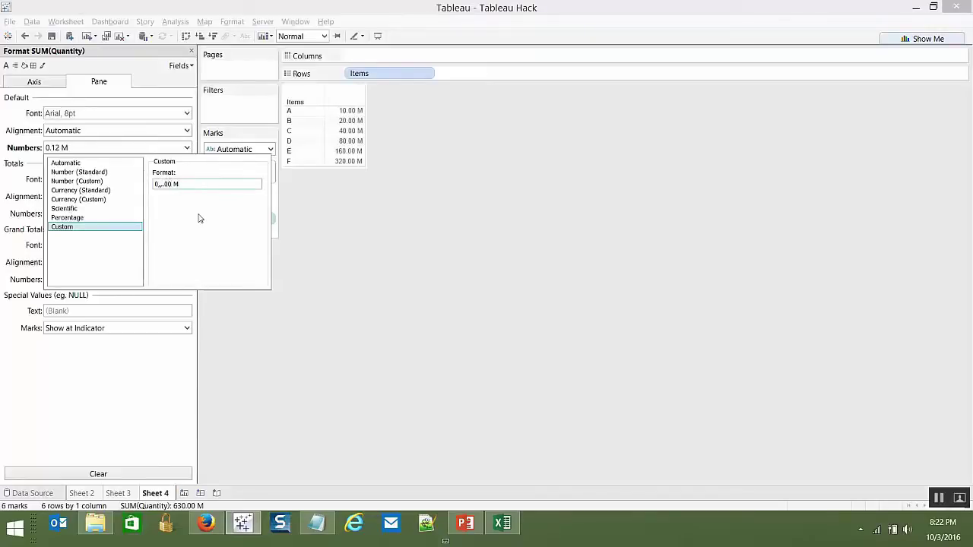
key(BackSpace)
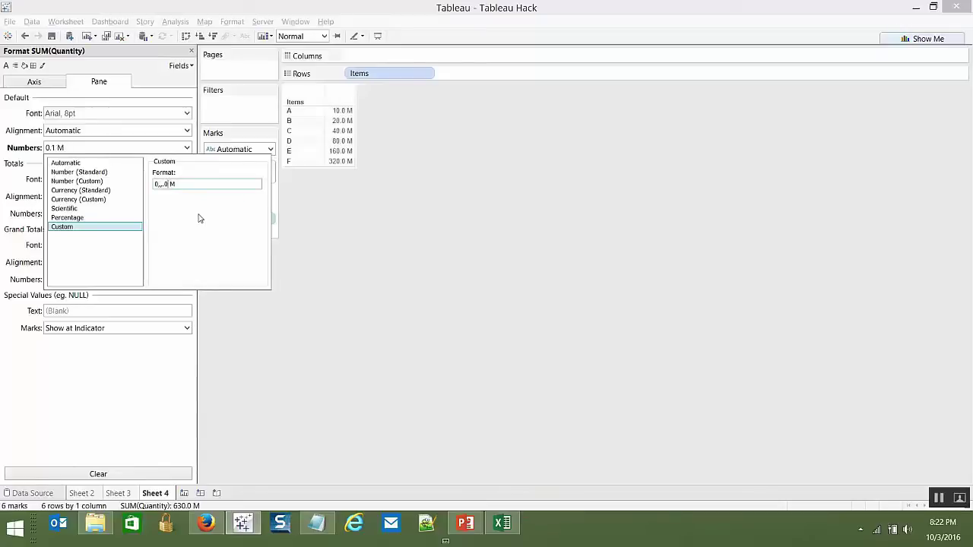
key(BackSpace)
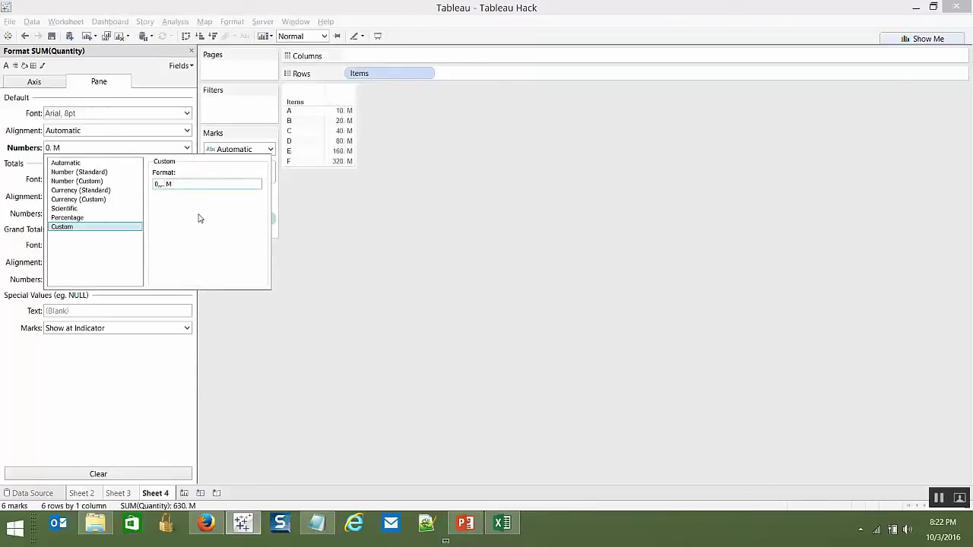
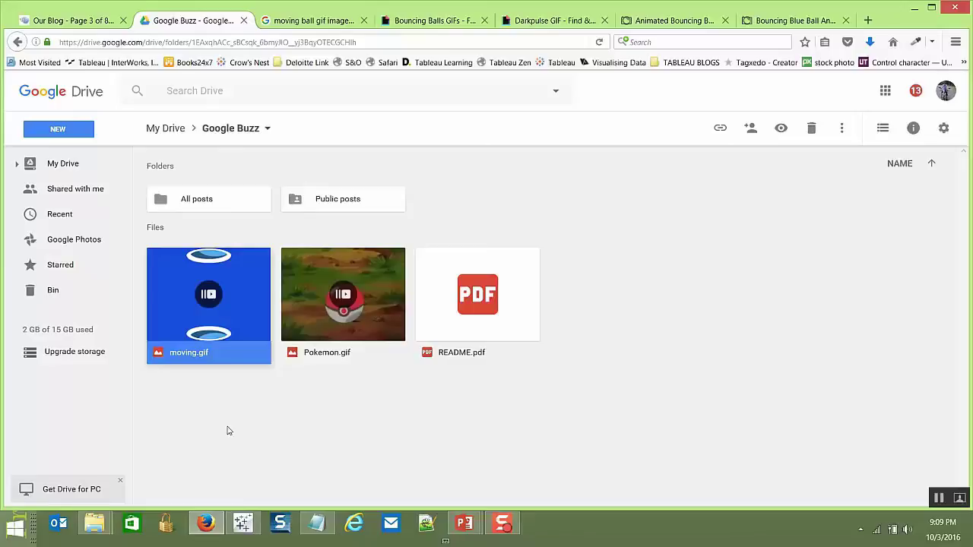
Step: Turn on link sharing for moving.gif in the Google Buzz folder, select its shareable link and switch to Tableau
right_click(240, 348)
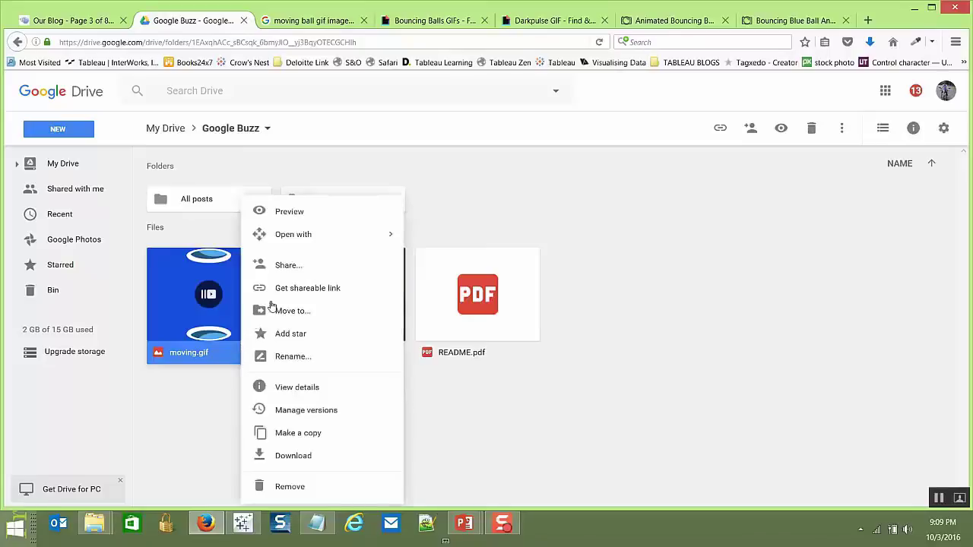
click(310, 295)
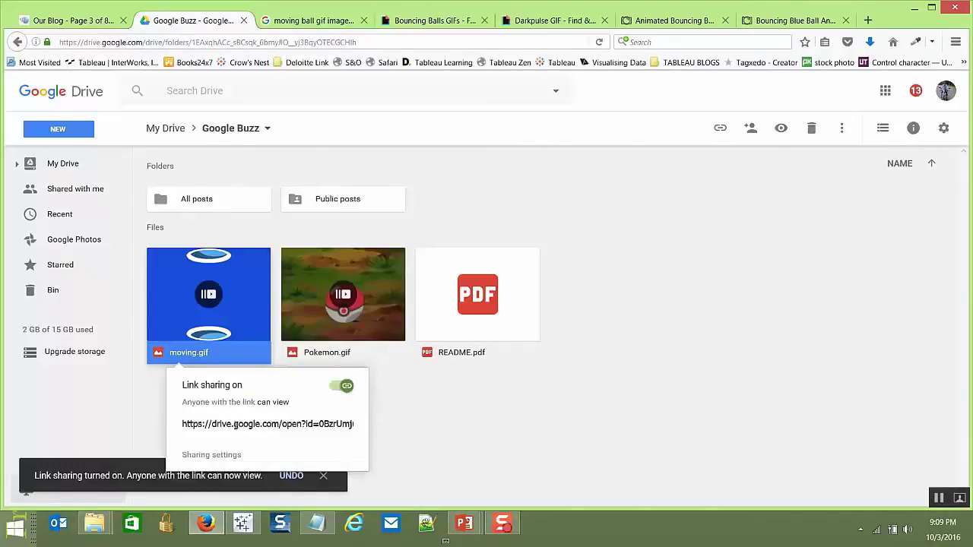
click(236, 424)
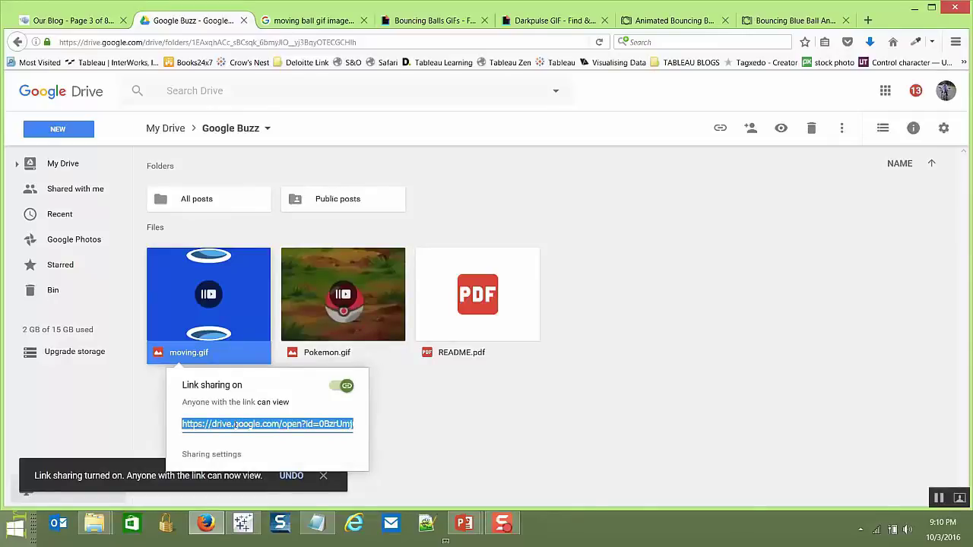
click(242, 523)
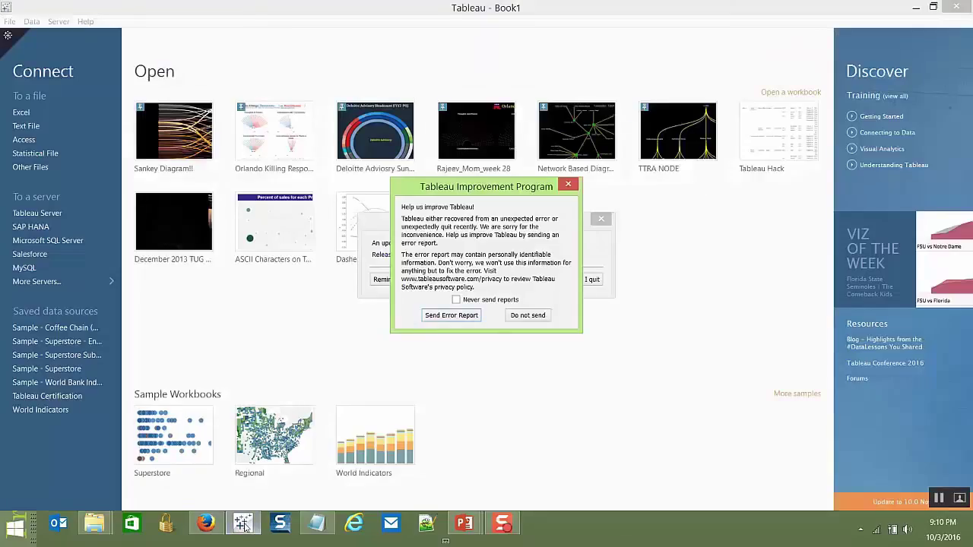
Step: Decline sending the error report, dismiss the update prompt and go to the blank worksheet of Book1
click(524, 318)
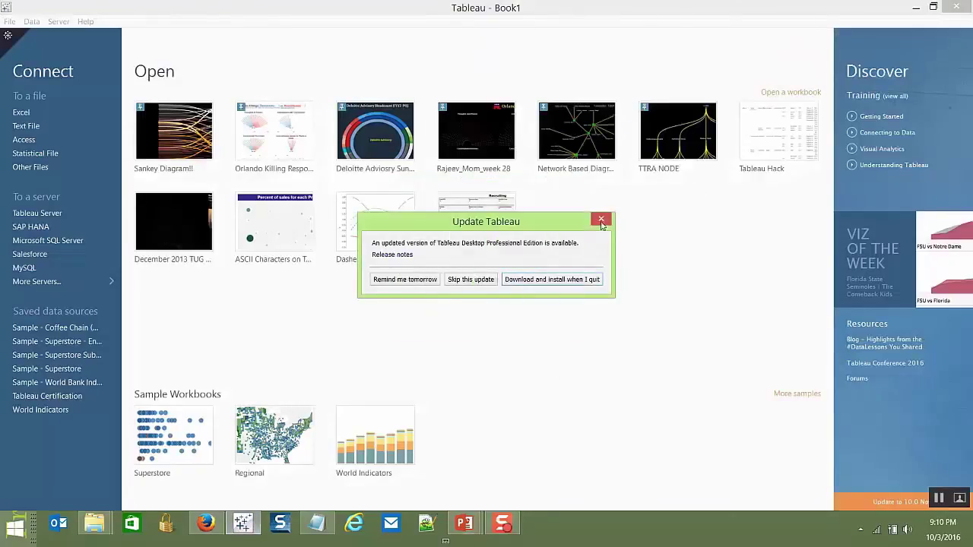
click(600, 219)
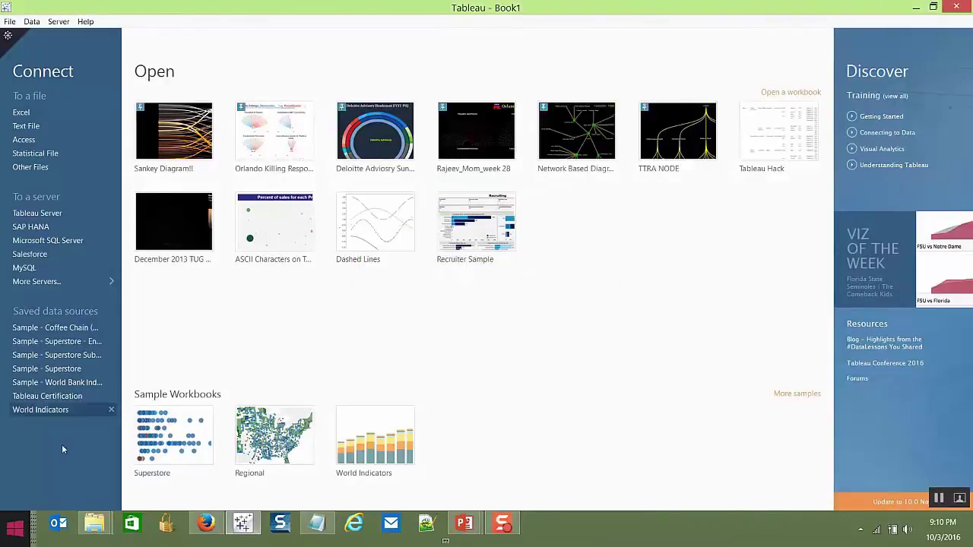
click(7, 35)
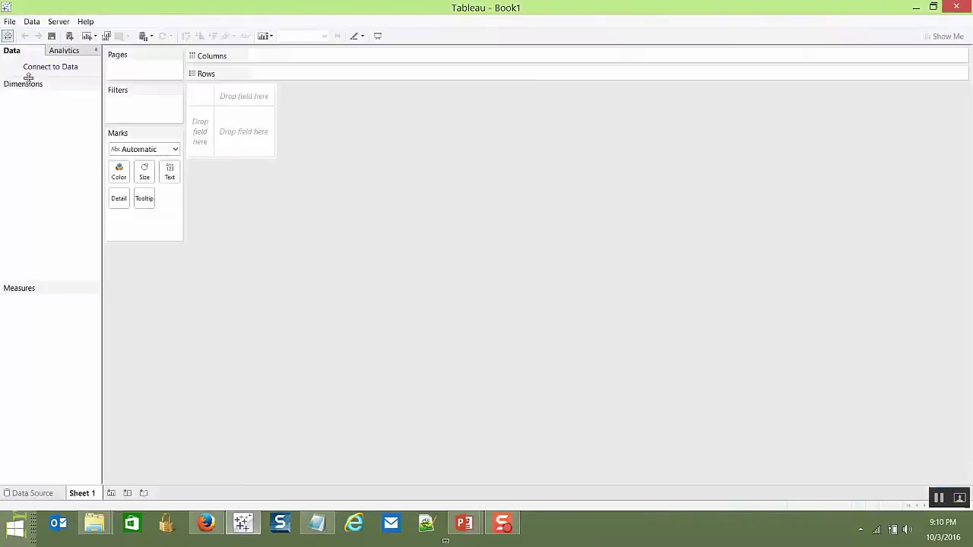
click(128, 494)
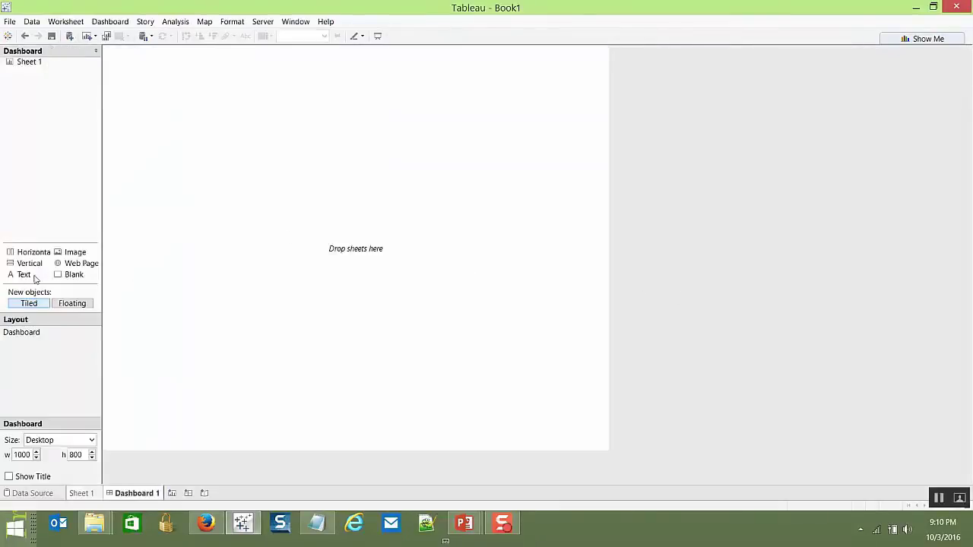
drag(58, 276, 365, 290)
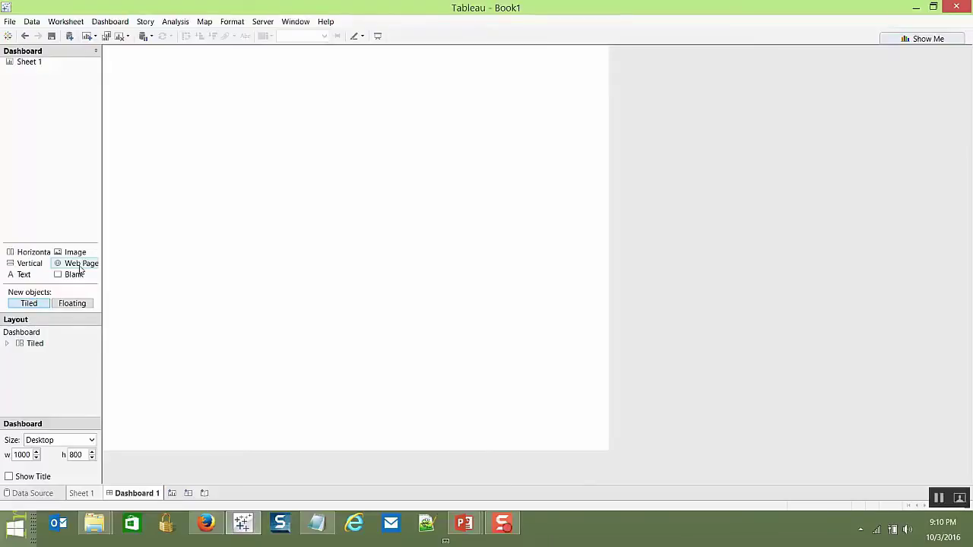
mouse_move(80, 268)
mouse_down()
mouse_move(455, 154)
mouse_move(423, 261)
mouse_move(360, 270)
mouse_move(231, 245)
mouse_move(180, 221)
mouse_move(377, 246)
mouse_move(78, 202)
mouse_up()
right_click(147, 494)
click(204, 369)
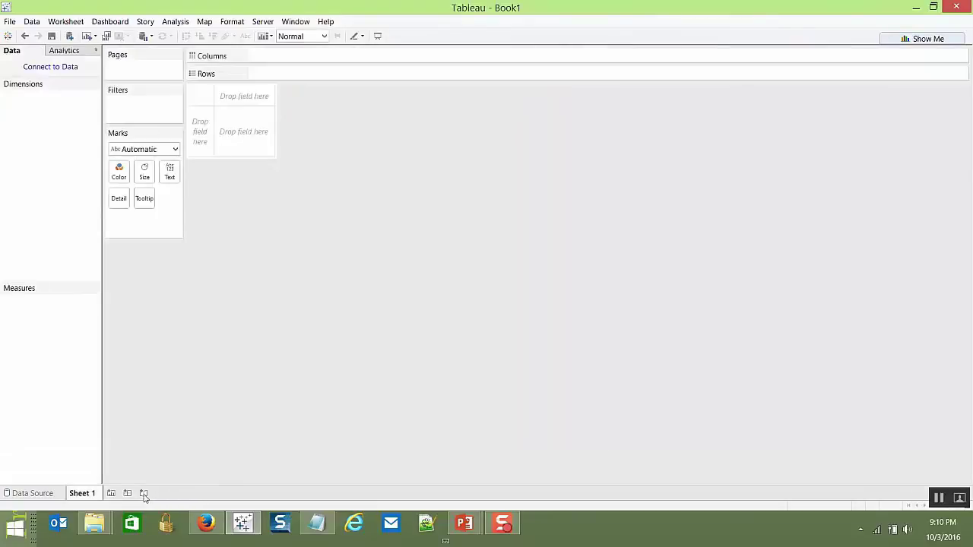
Step: Create a dashboard and add a Web Page object that uses the copied Google Drive link as its URL
click(128, 493)
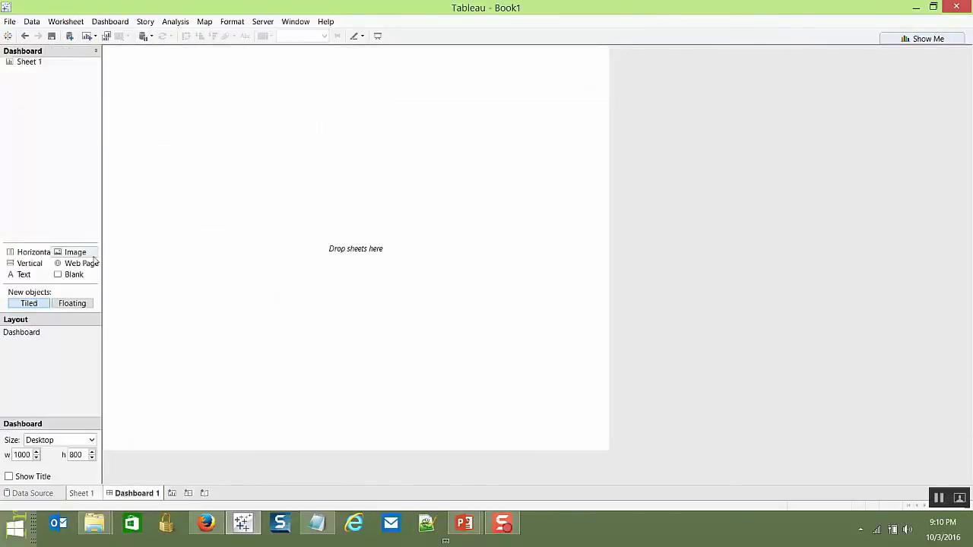
drag(90, 263, 450, 272)
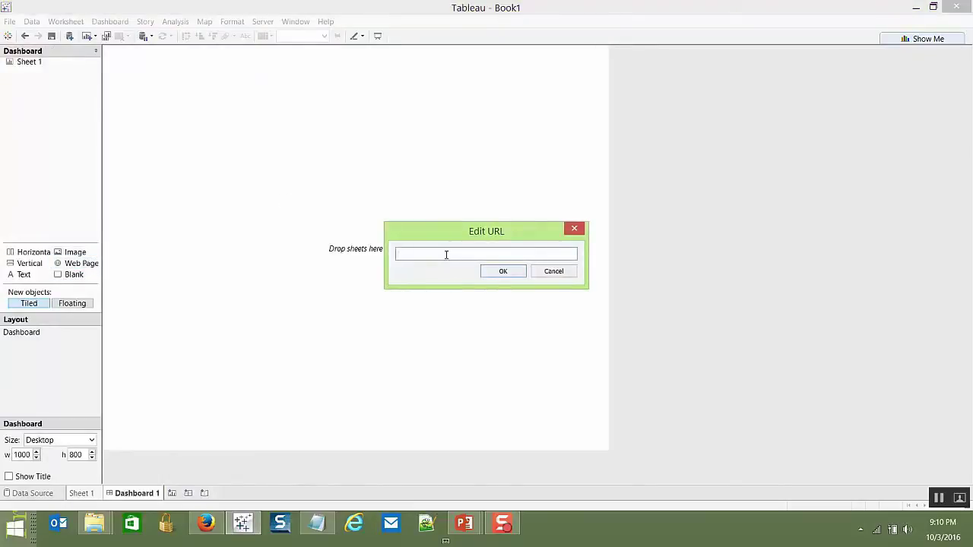
key(ctrl+v)
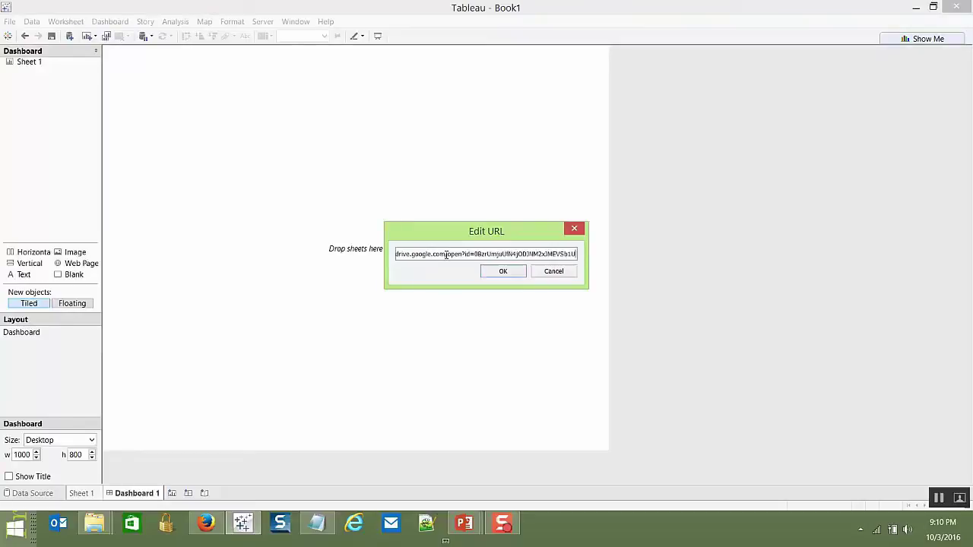
click(495, 271)
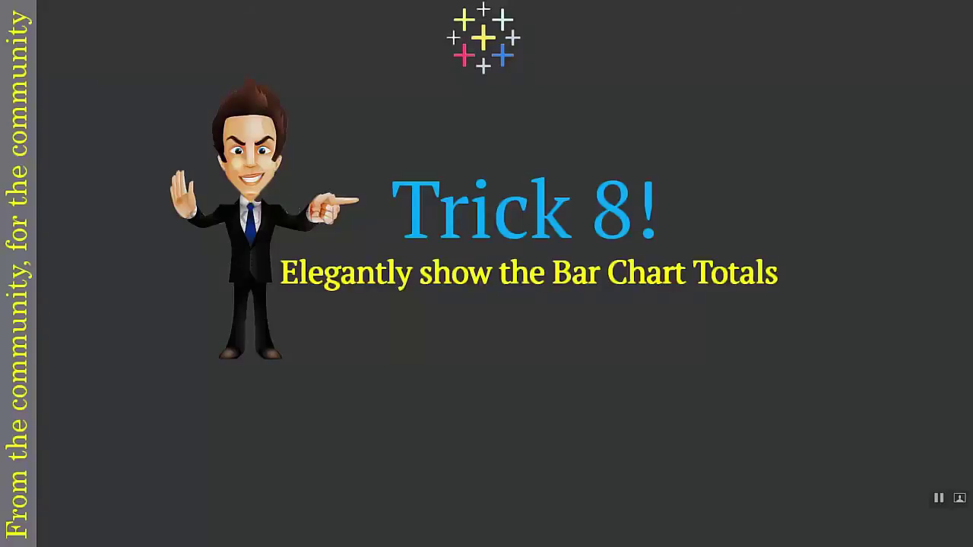
Step: Switch to Tableau and examine the formula of the Hide Grand Total calculated field without changing it
key(alt+Tab)
key(alt+Tab)
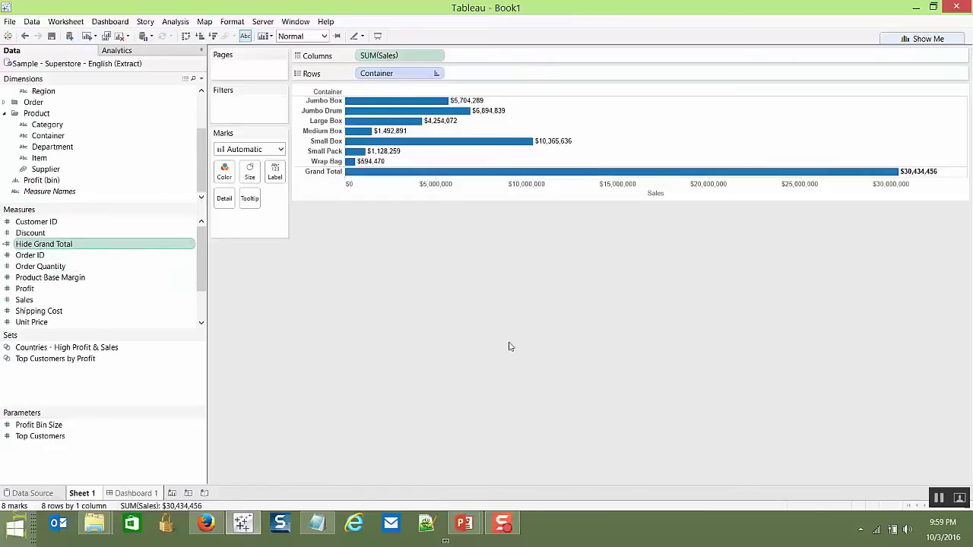
right_click(147, 245)
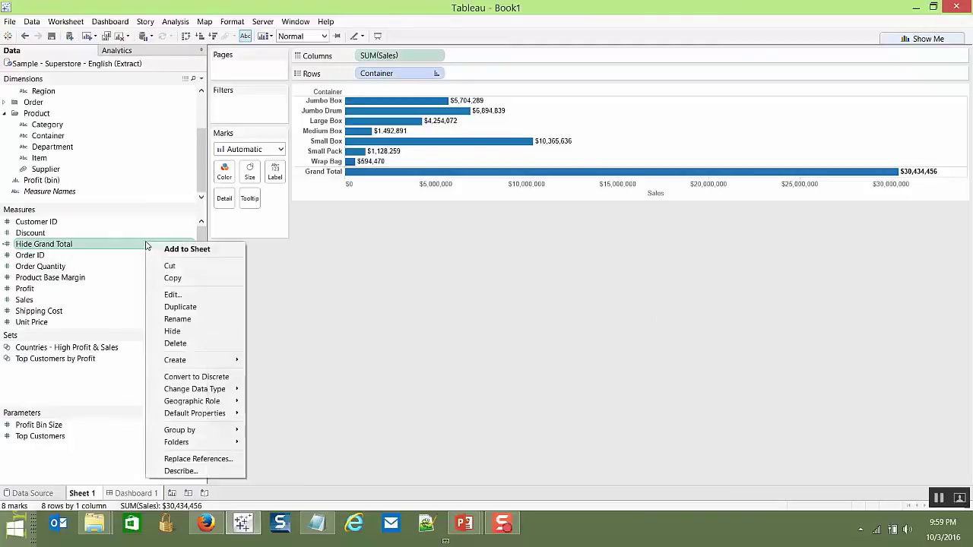
click(172, 296)
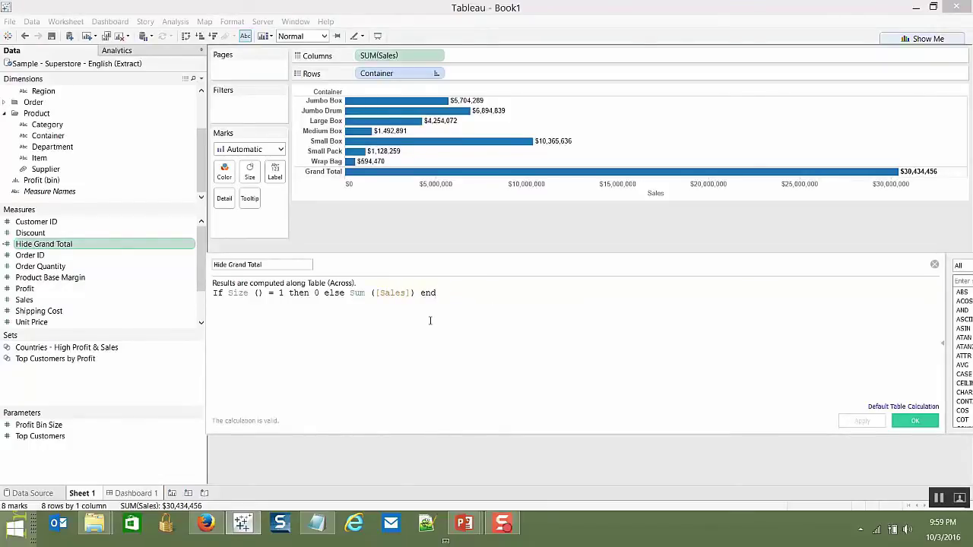
click(935, 265)
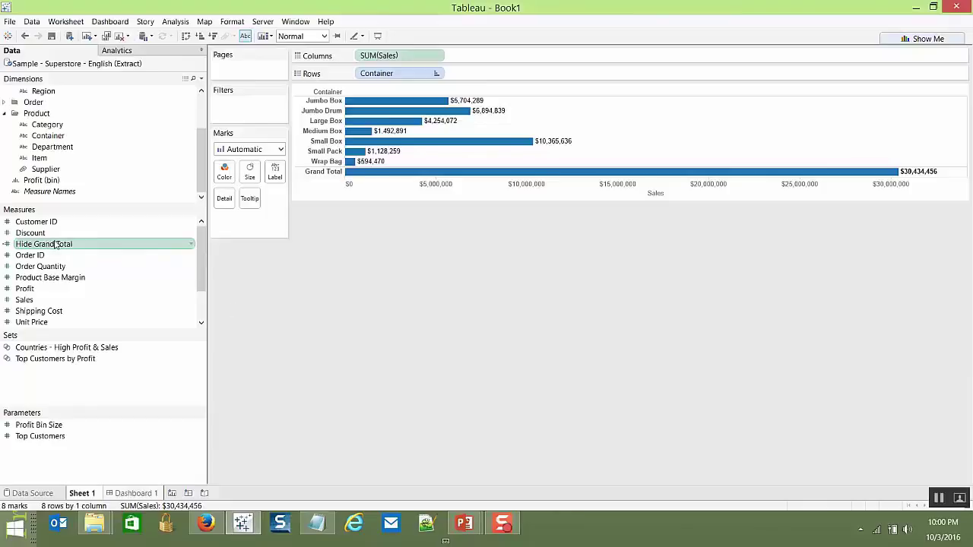
Step: Replace SUM(Sales) on Columns with Hide Grand Total and label the bars with Sales
drag(57, 244, 394, 54)
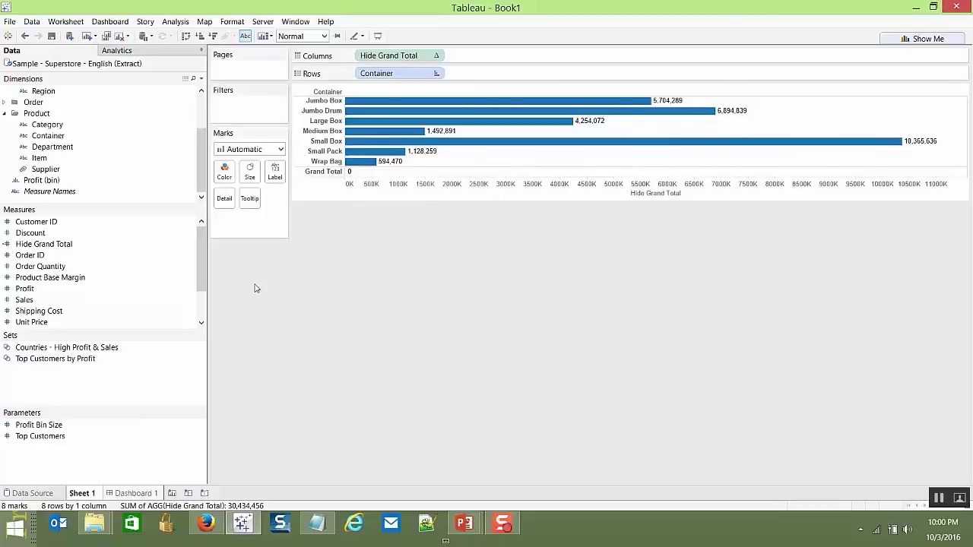
click(31, 302)
drag(24, 301, 275, 173)
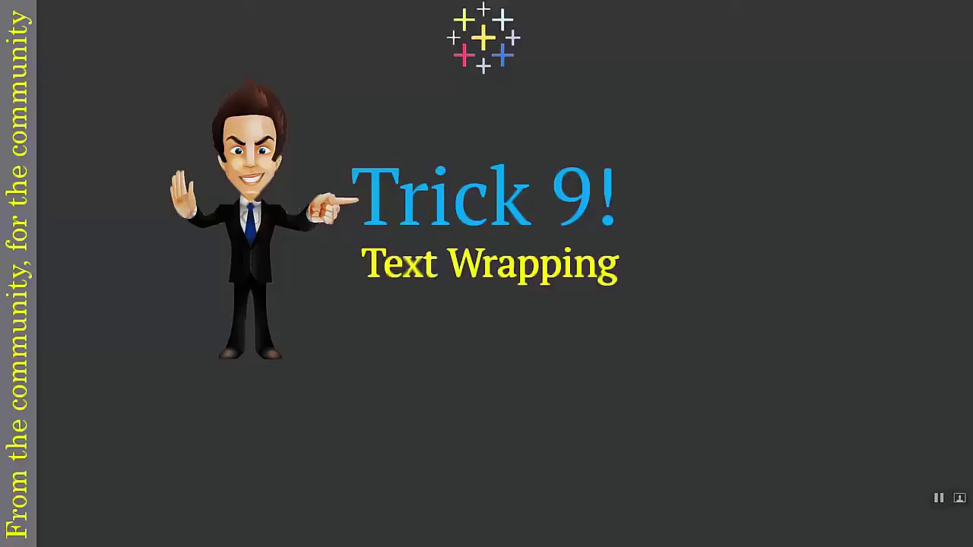
Step: Switch to Tableau and review the alignment and wrap settings of the circle mark labels
key(alt+Tab)
key(alt+Tab)
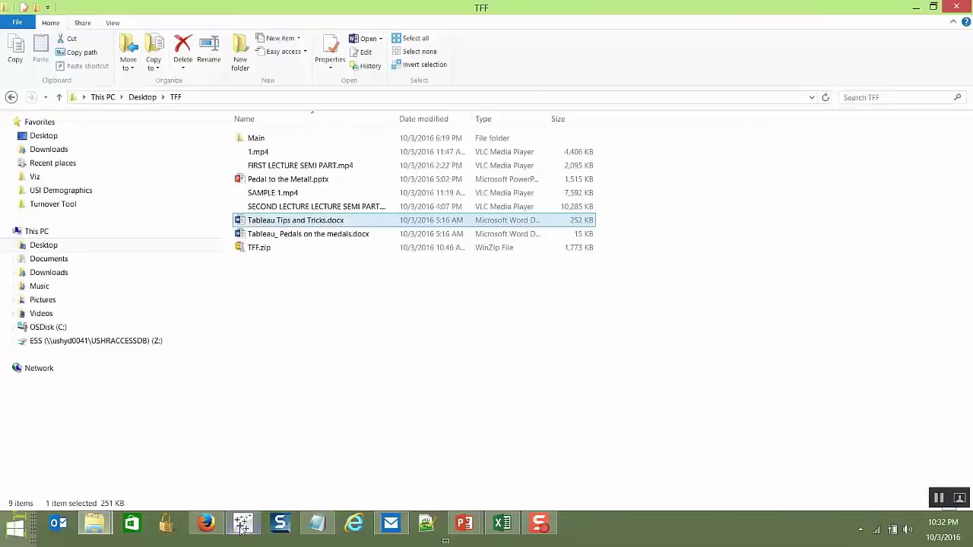
click(246, 529)
drag(734, 261, 691, 452)
drag(580, 488, 472, 394)
click(897, 388)
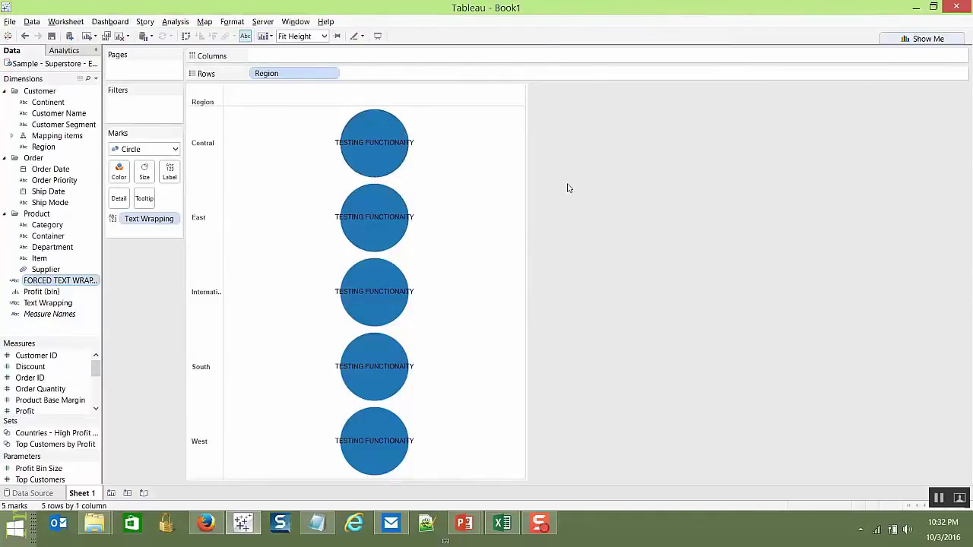
click(169, 171)
click(275, 255)
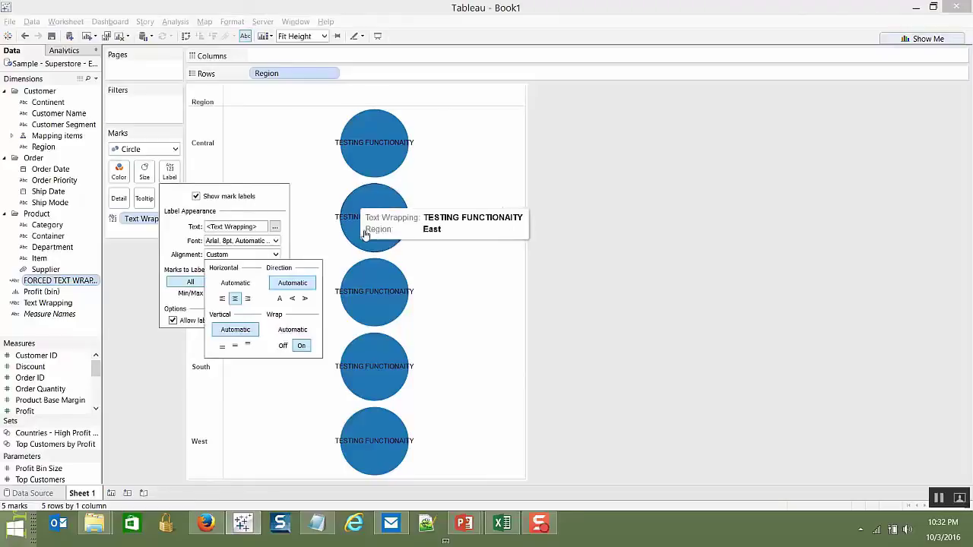
click(749, 339)
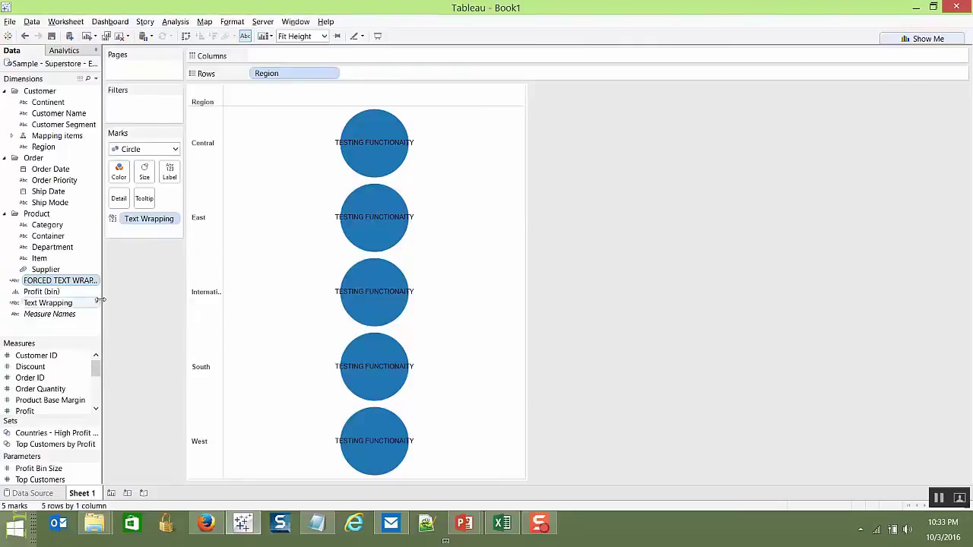
Step: Examine the formula of the FORCED TEXT WRAPPING calculated field, including its CHAR(10) line break
drag(103, 298, 105, 293)
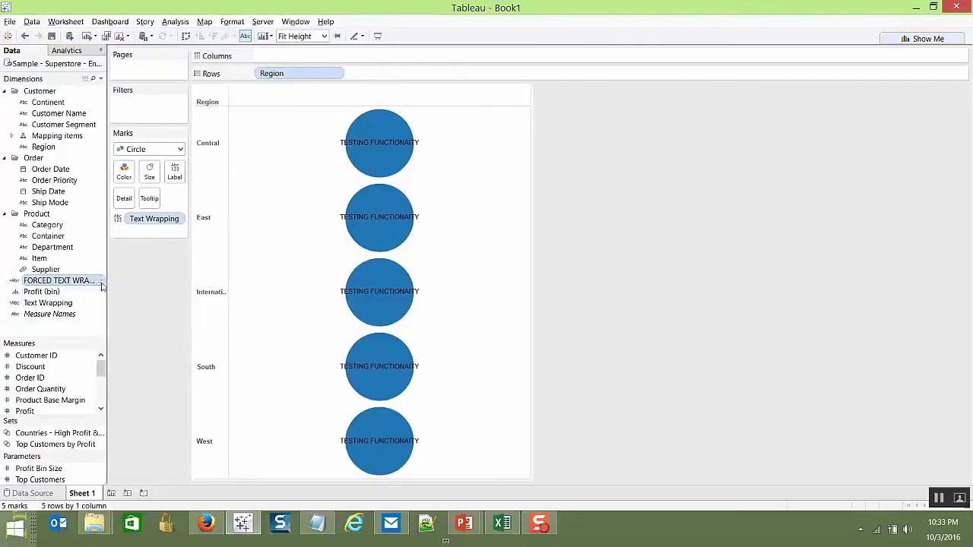
right_click(101, 283)
click(136, 71)
drag(479, 386, 754, 177)
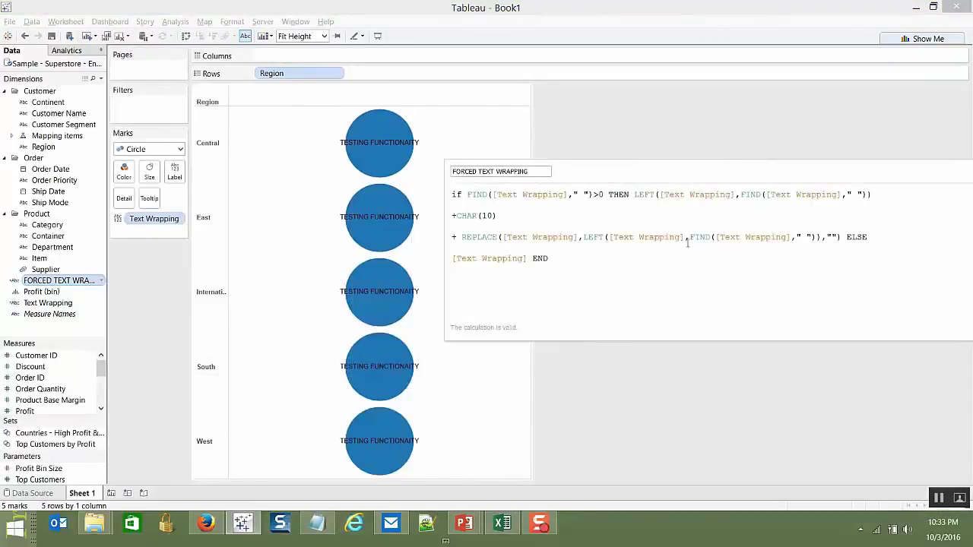
mouse_move(380, 156)
drag(797, 167, 605, 168)
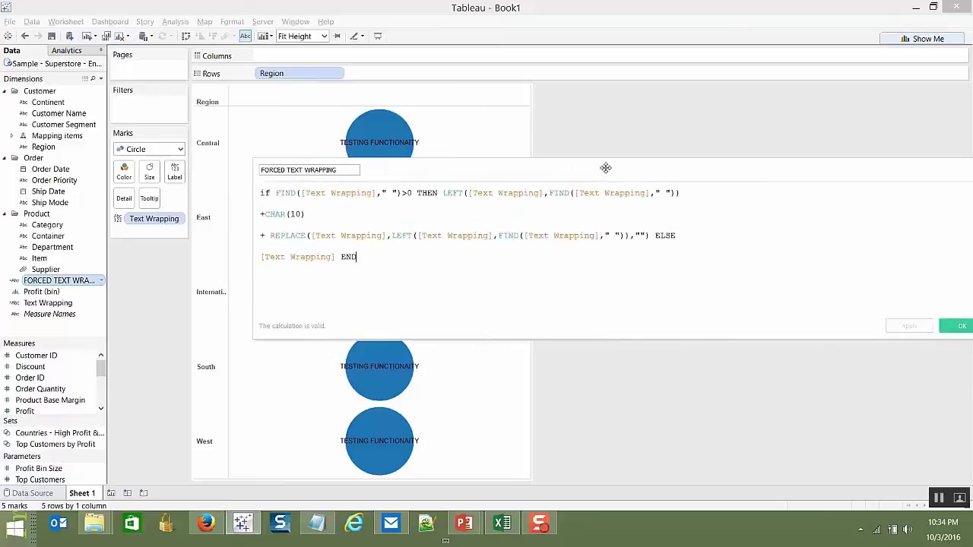
click(959, 326)
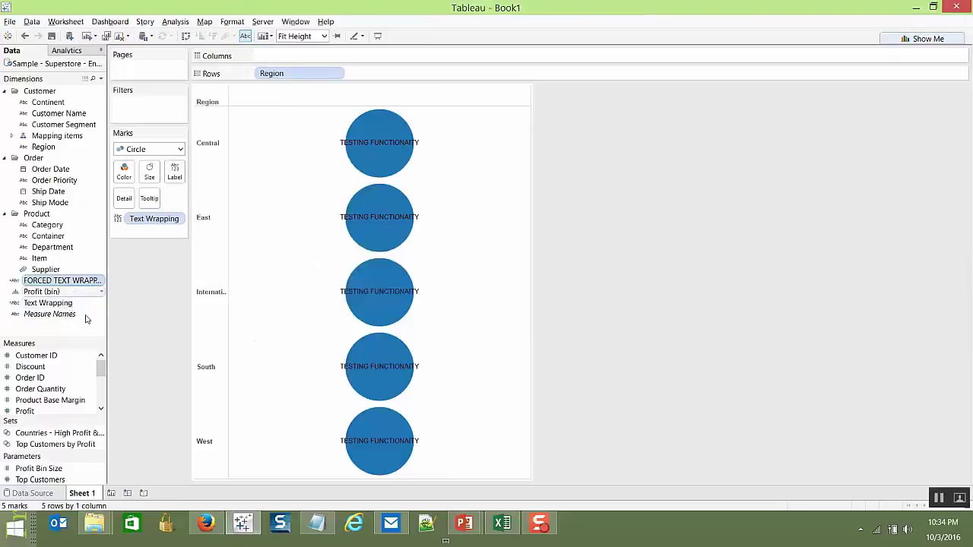
Step: Replace the Text Wrapping label on the circles with the FORCED TEXT WRAPPING field
drag(76, 285, 169, 253)
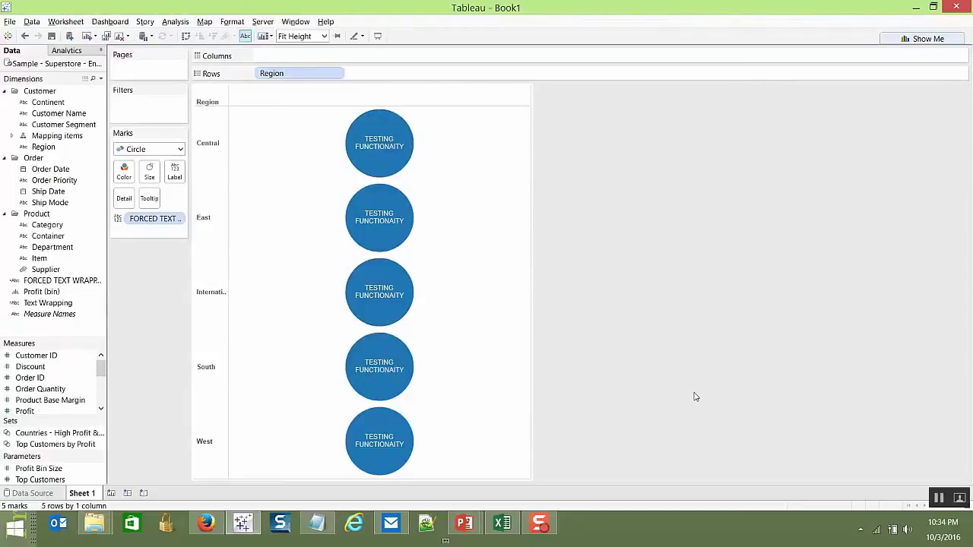
click(542, 525)
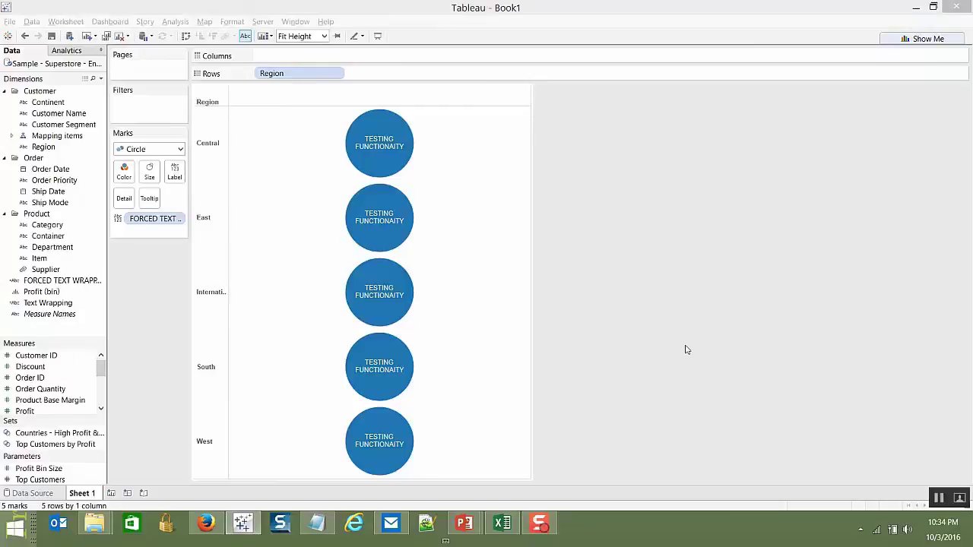
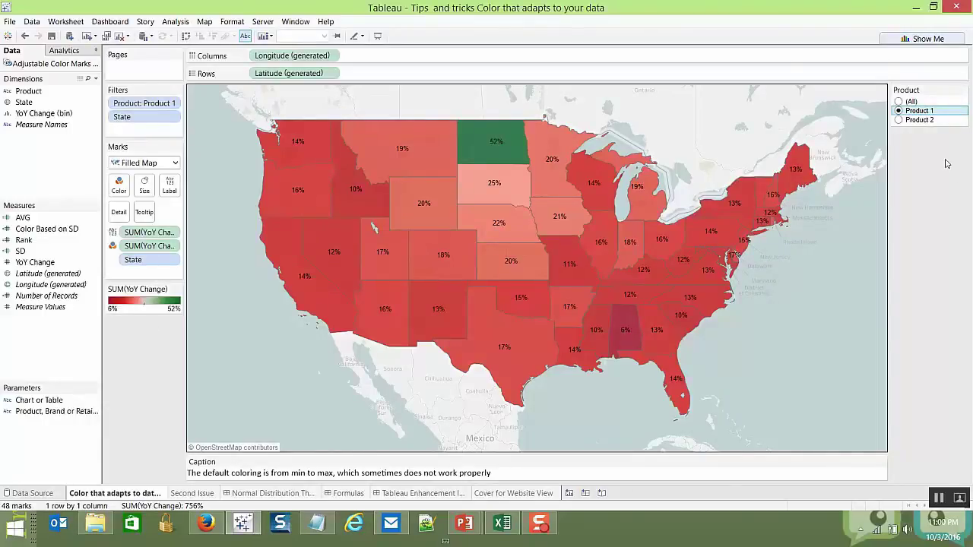
Step: Compare the default map coloring for Product 1 and Product 2, ending with the Product filter on Product 2
click(900, 121)
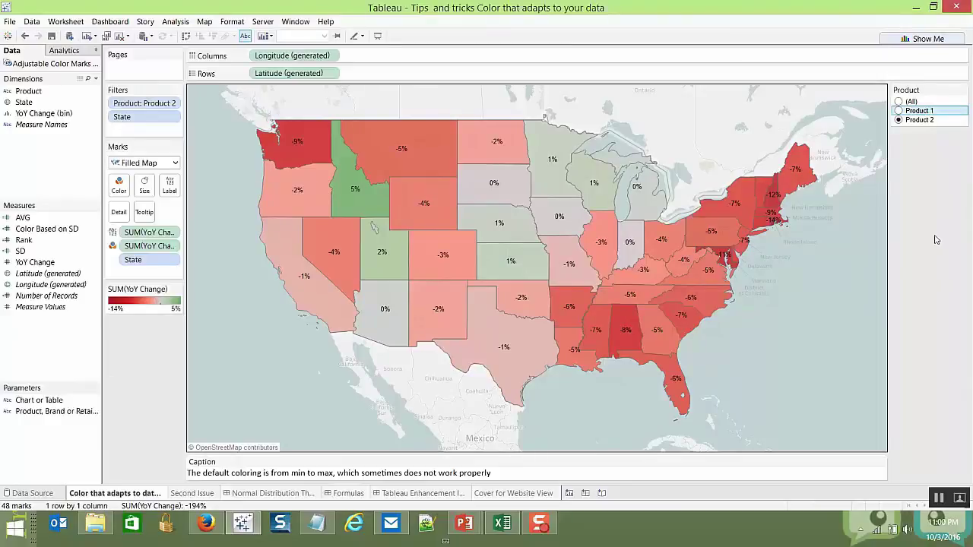
click(898, 111)
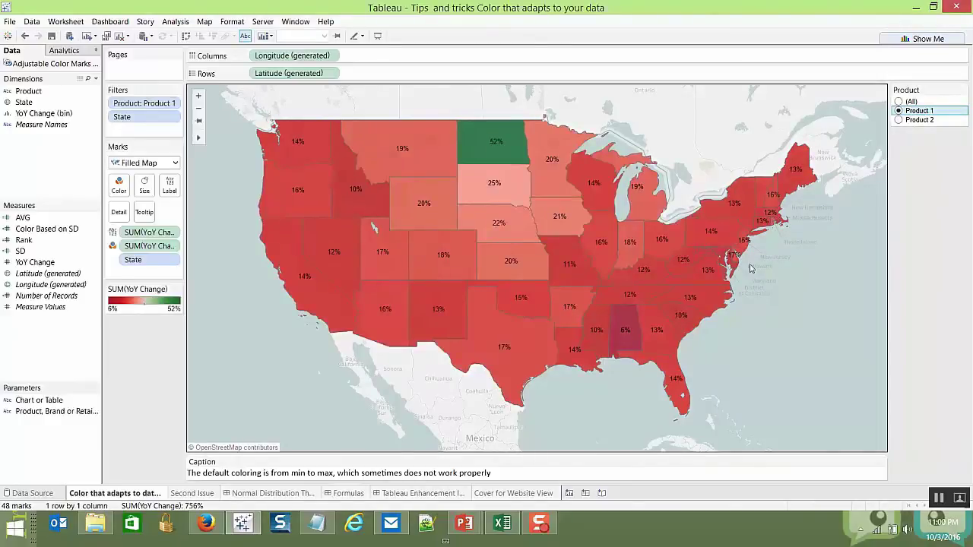
click(898, 120)
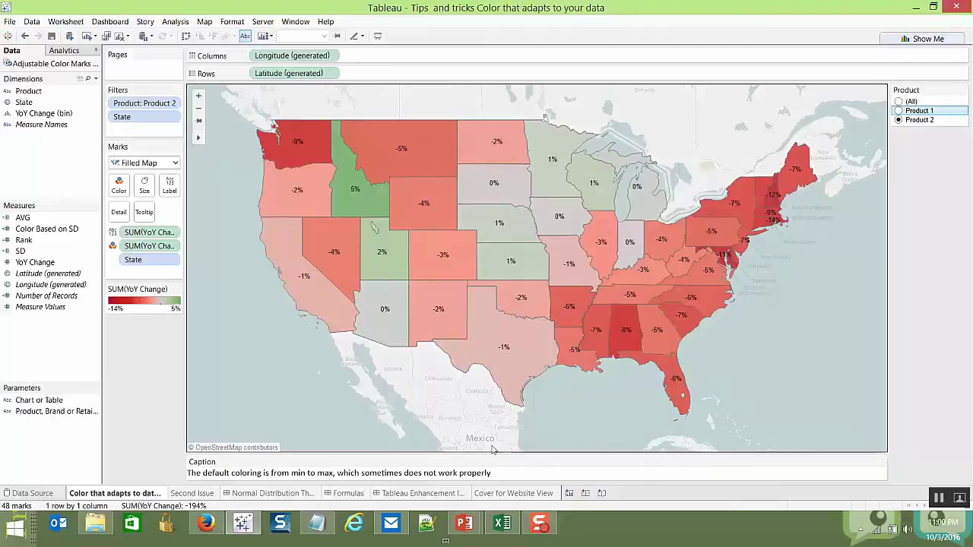
Step: Filter the Second Issue map to Product 2 and review the start and end values of its YoY Change color range
click(209, 496)
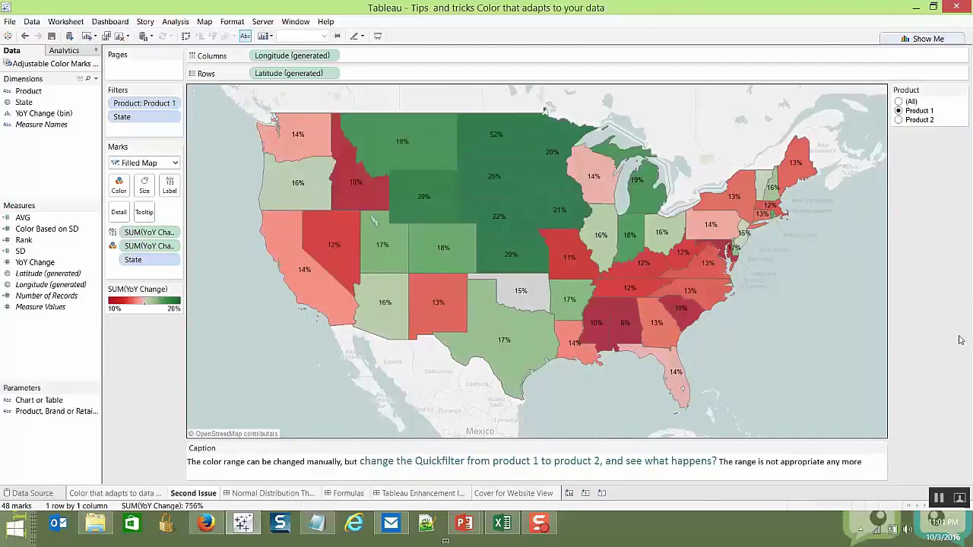
click(900, 121)
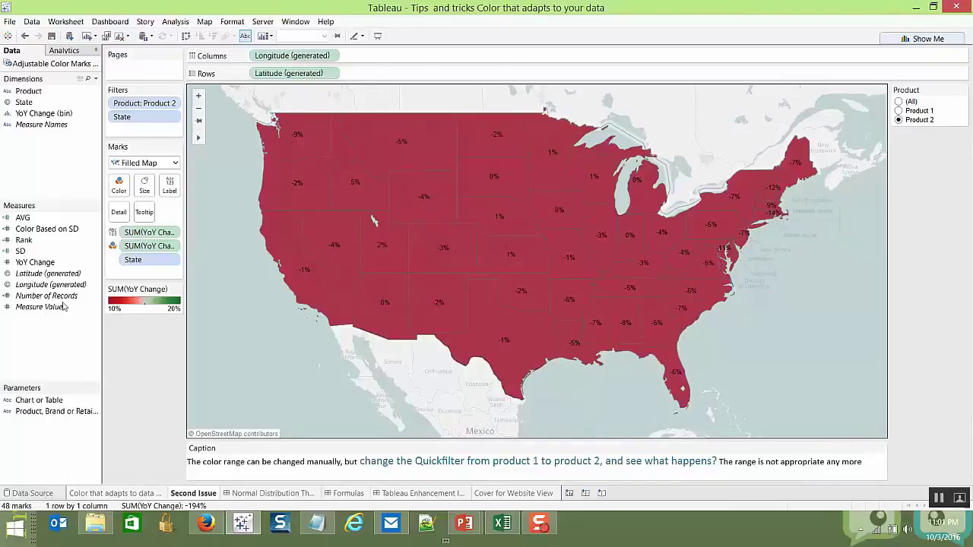
double_click(123, 304)
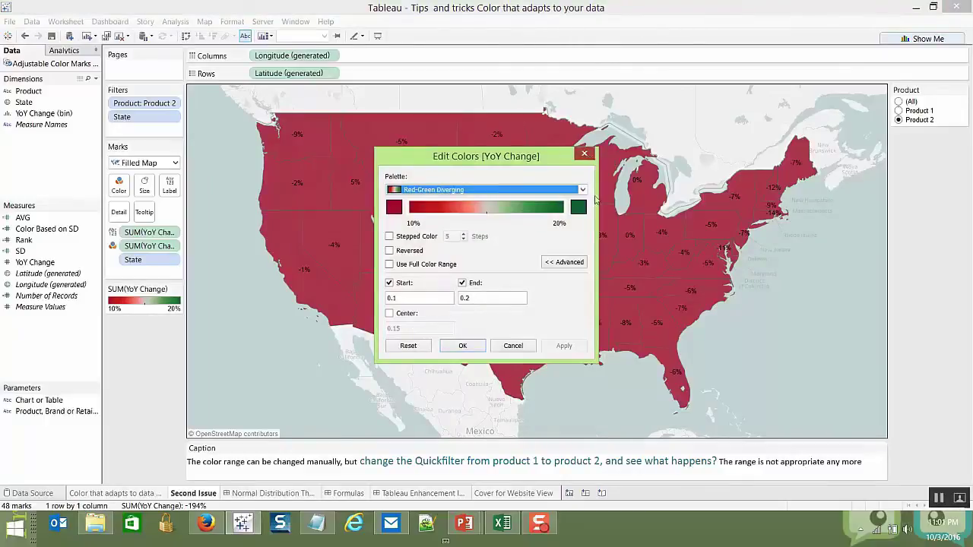
click(584, 154)
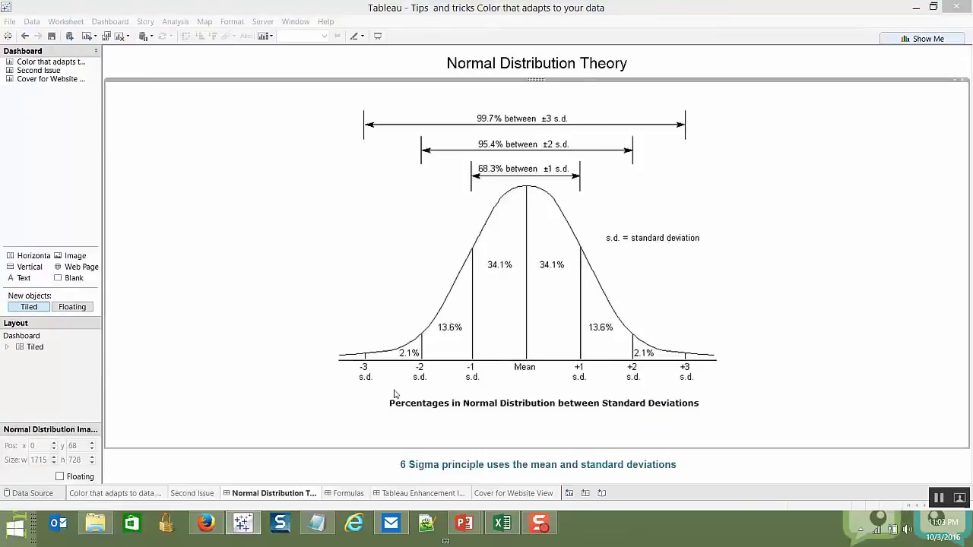
Step: Examine the AVG, SD and Color Based on SD calculations on the Formulas dashboard
click(346, 494)
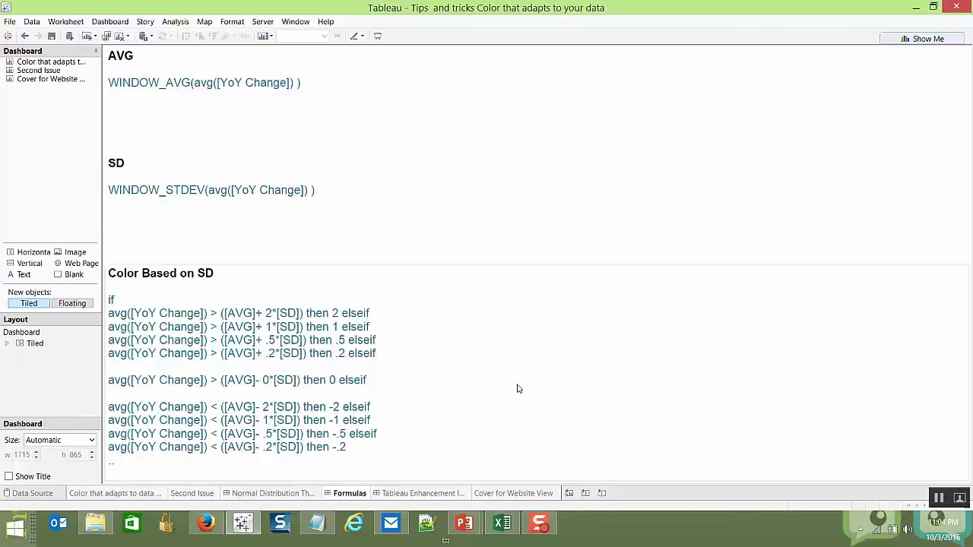
Step: Review the Normal Distribution Theory dashboard, the Formulas dashboard and the Edit Colors mock-up on the Tableau Enhancement dashboard
click(285, 493)
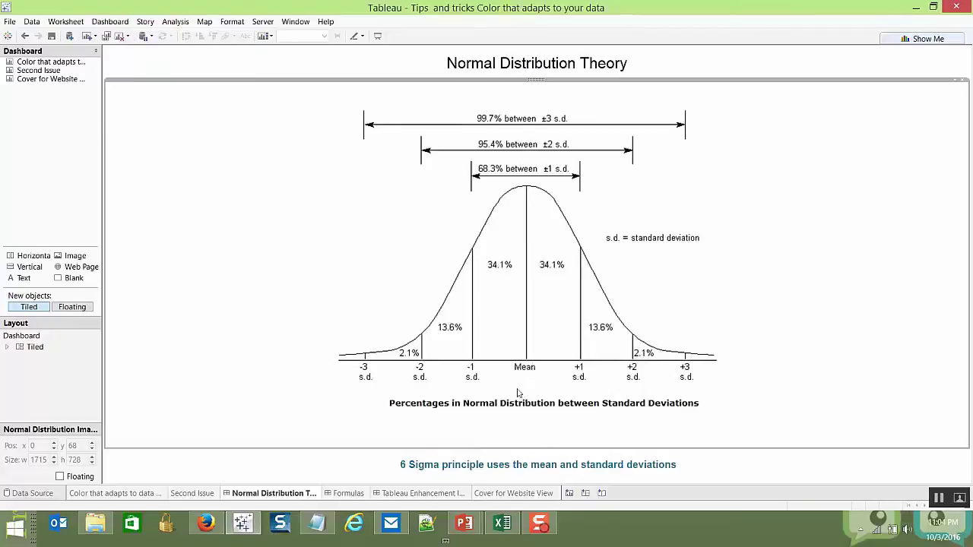
click(350, 493)
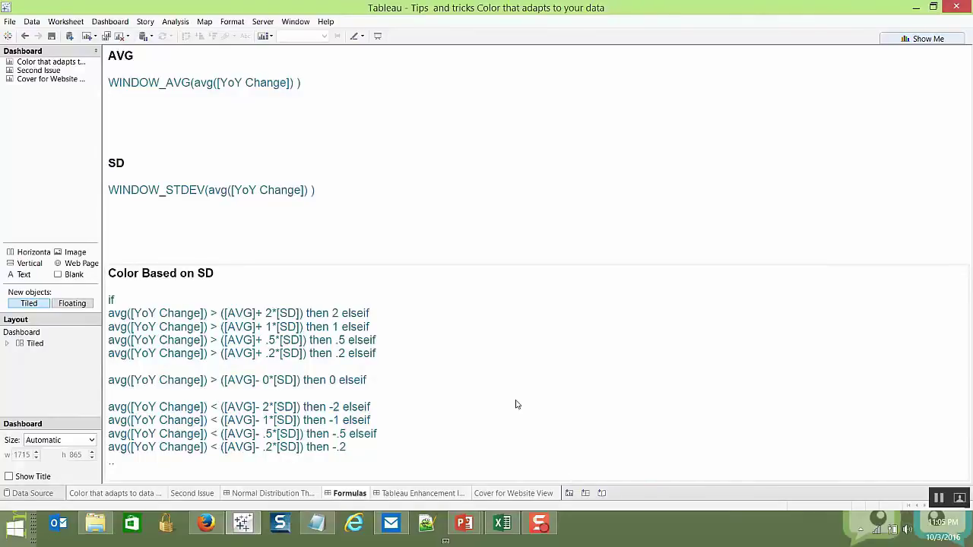
click(435, 498)
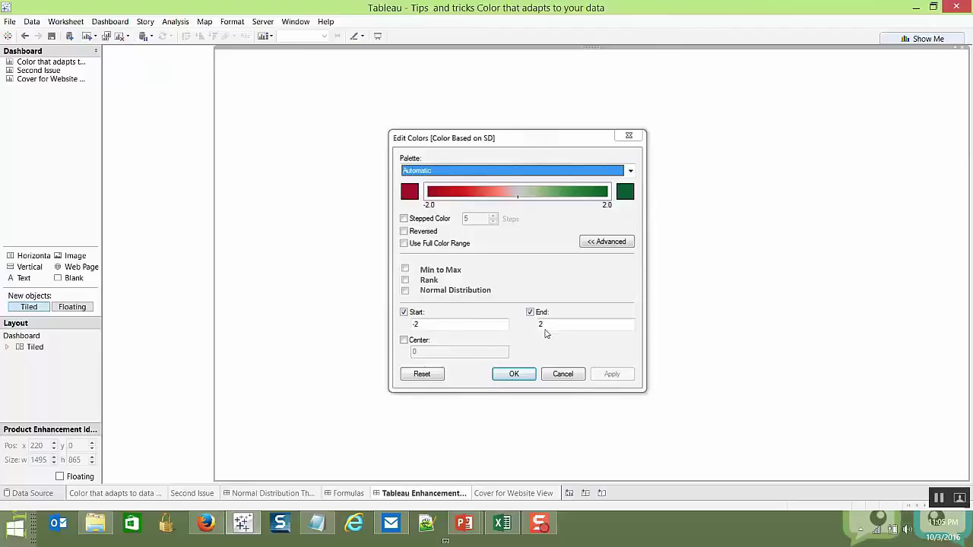
Step: Filter the Cover for Website View map to Product 2 and set the Product filter to a single value list
click(528, 494)
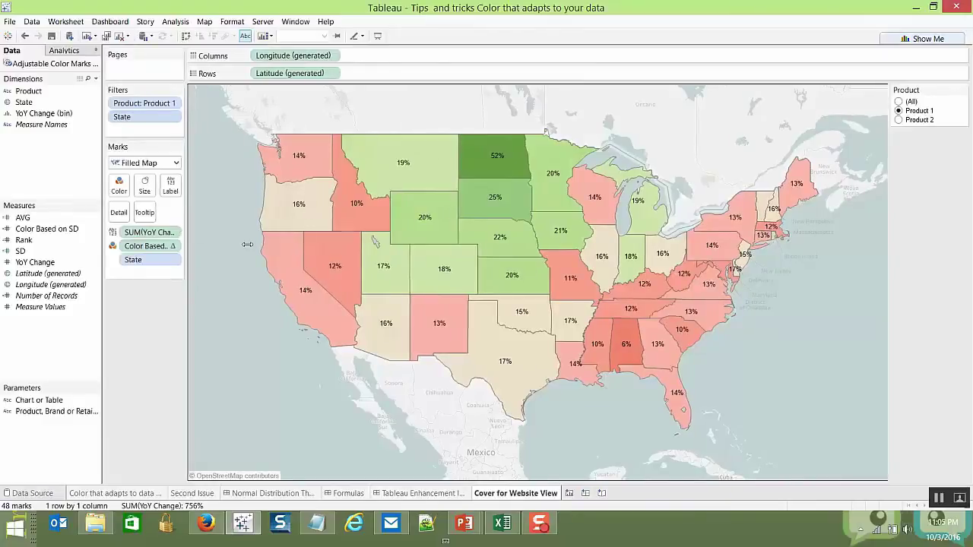
drag(247, 244, 247, 244)
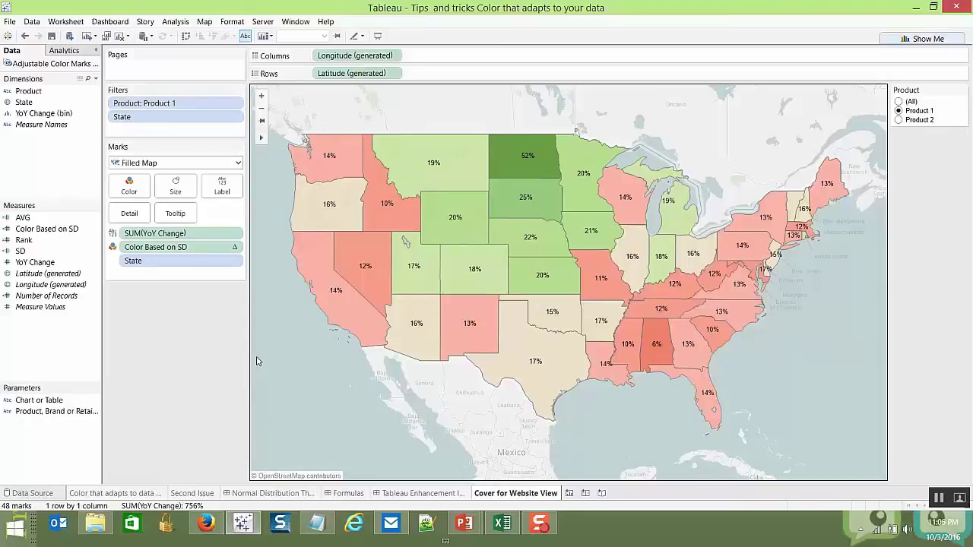
click(898, 120)
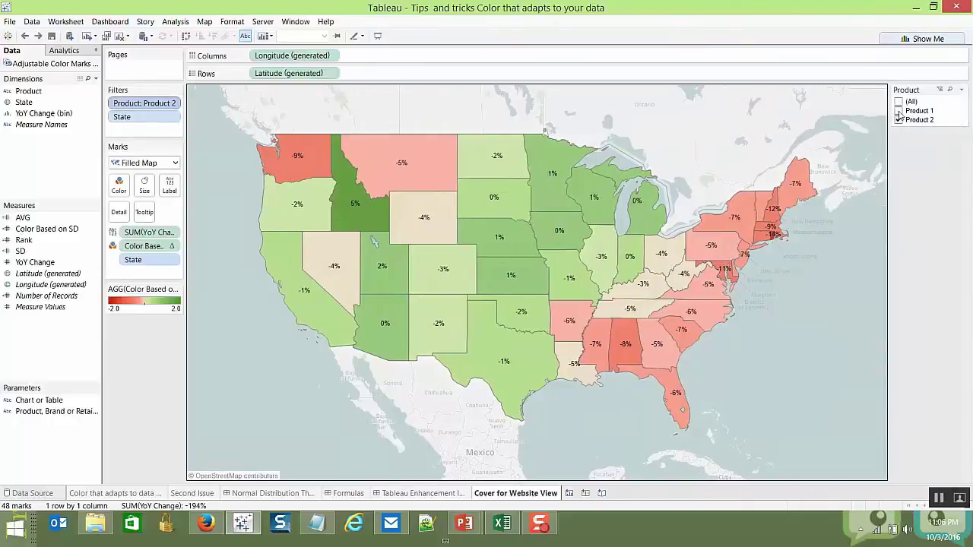
click(962, 90)
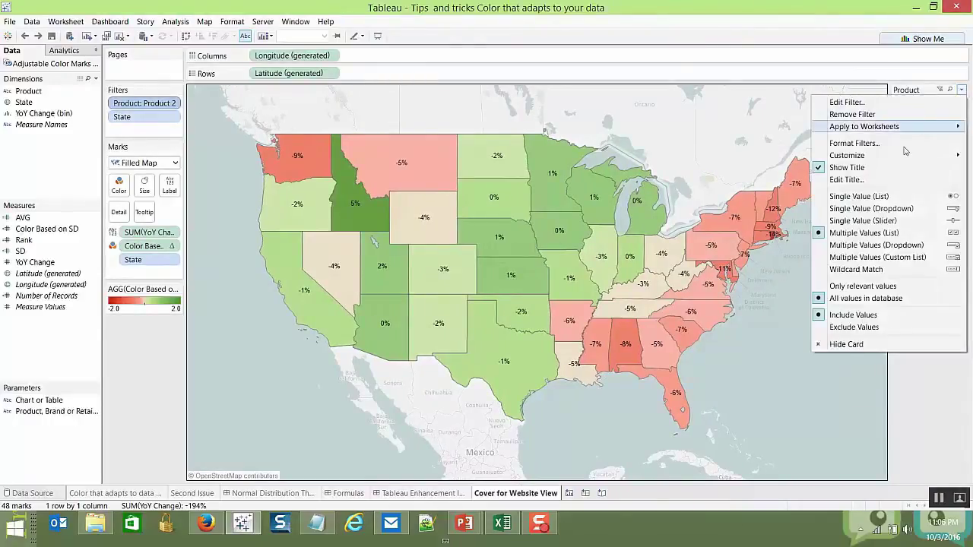
click(888, 198)
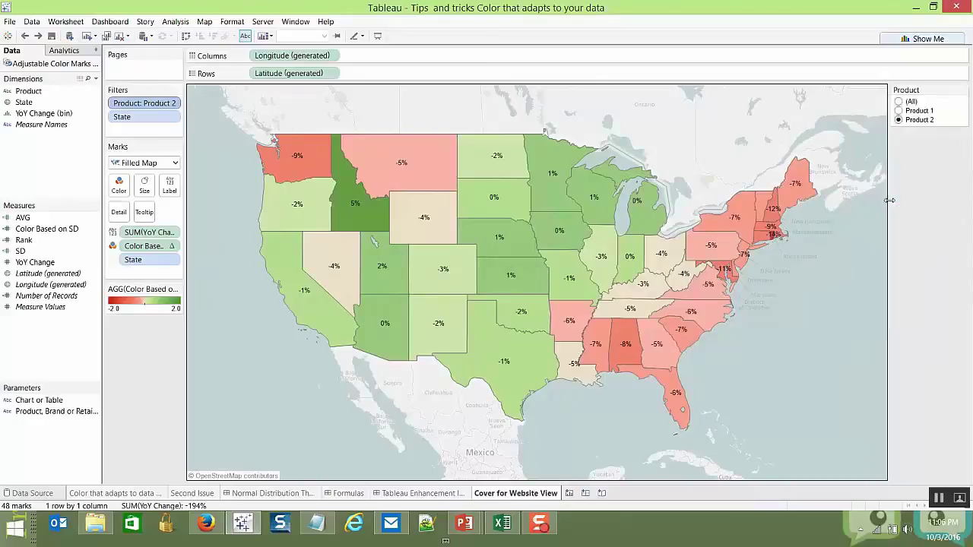